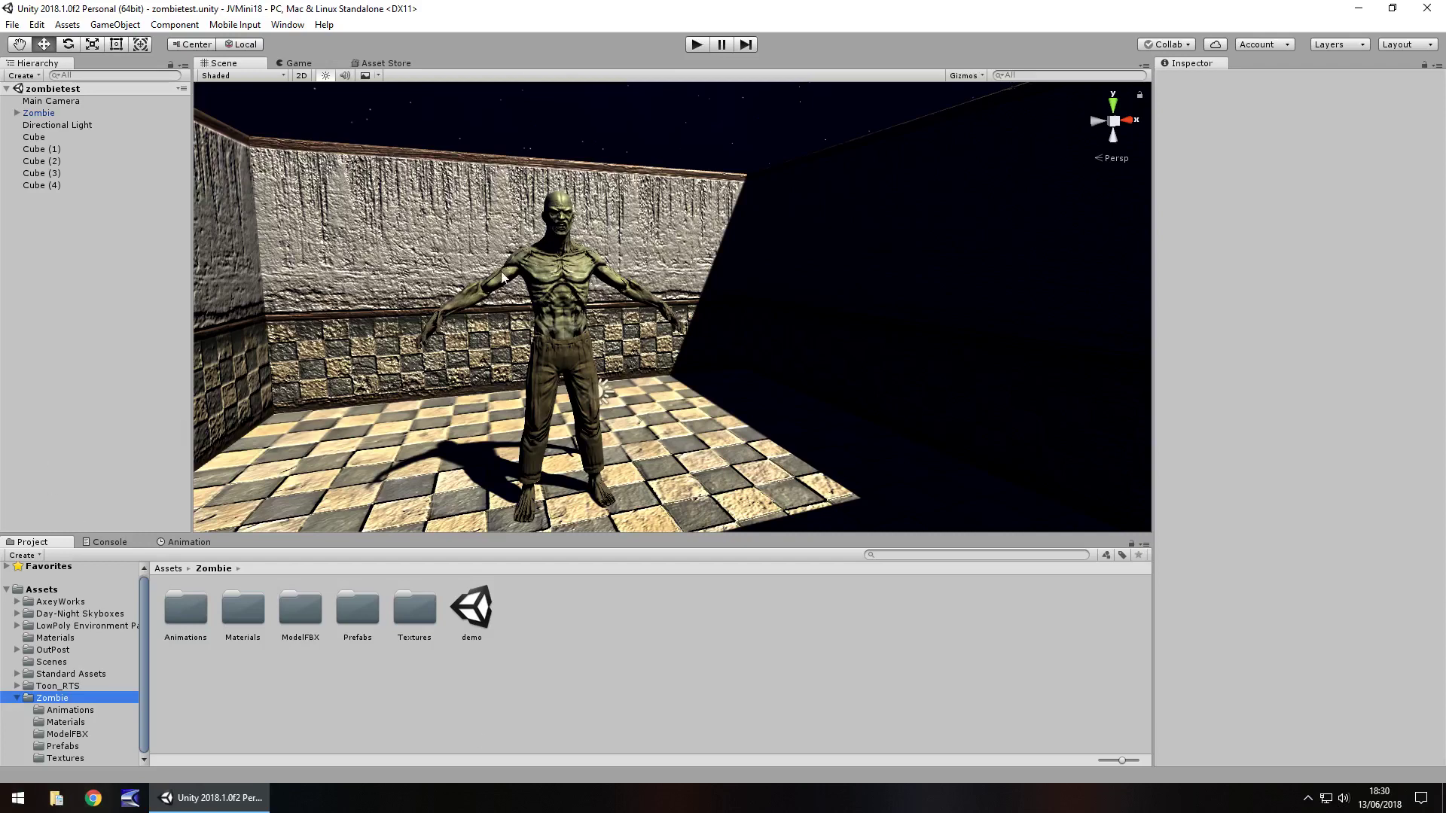
# Check the Zombie asset's store page, then zoom, orbit and pan the Scene view onto the zombie.
pyautogui.click(391, 65)
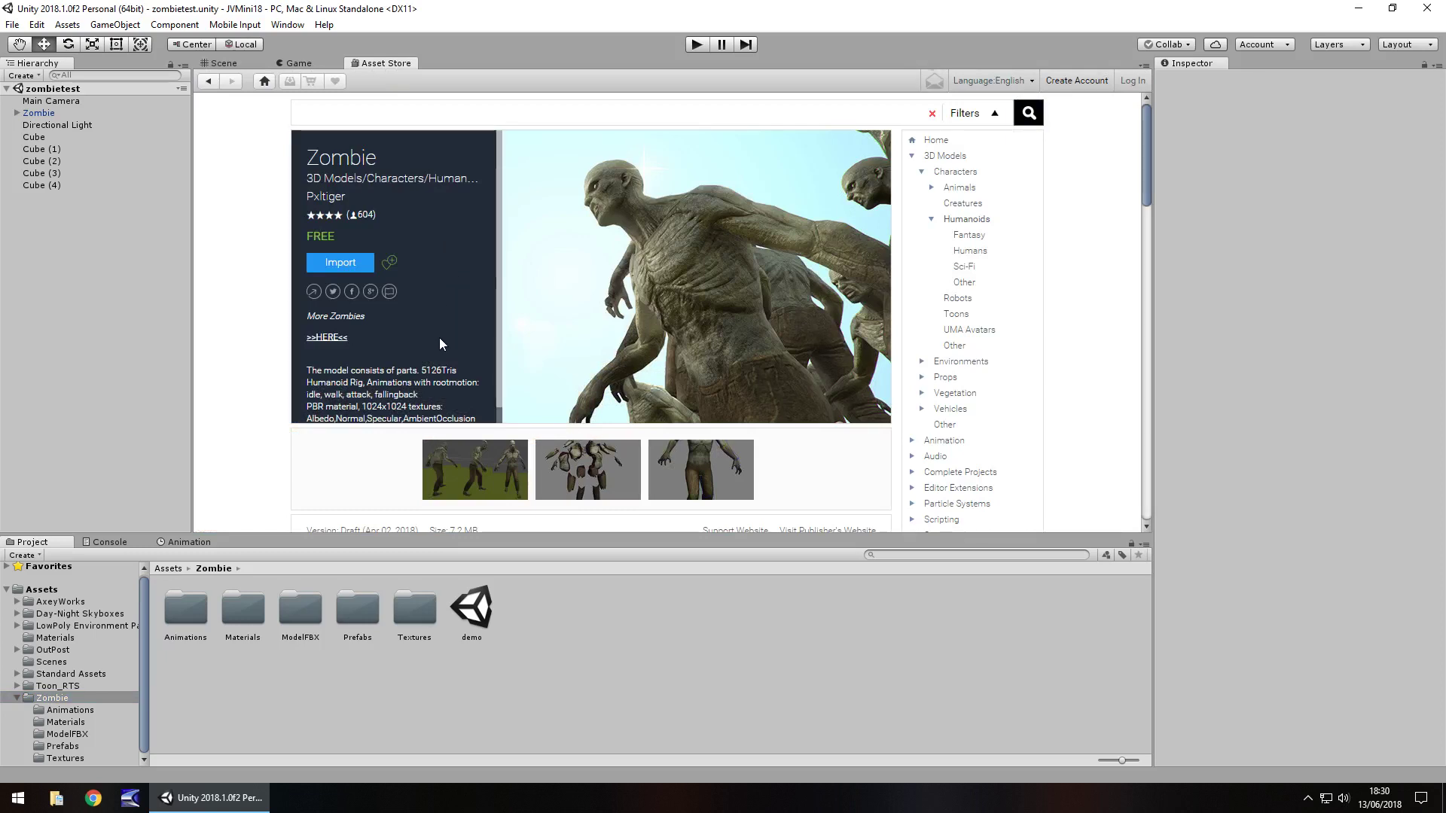
pyautogui.click(224, 64)
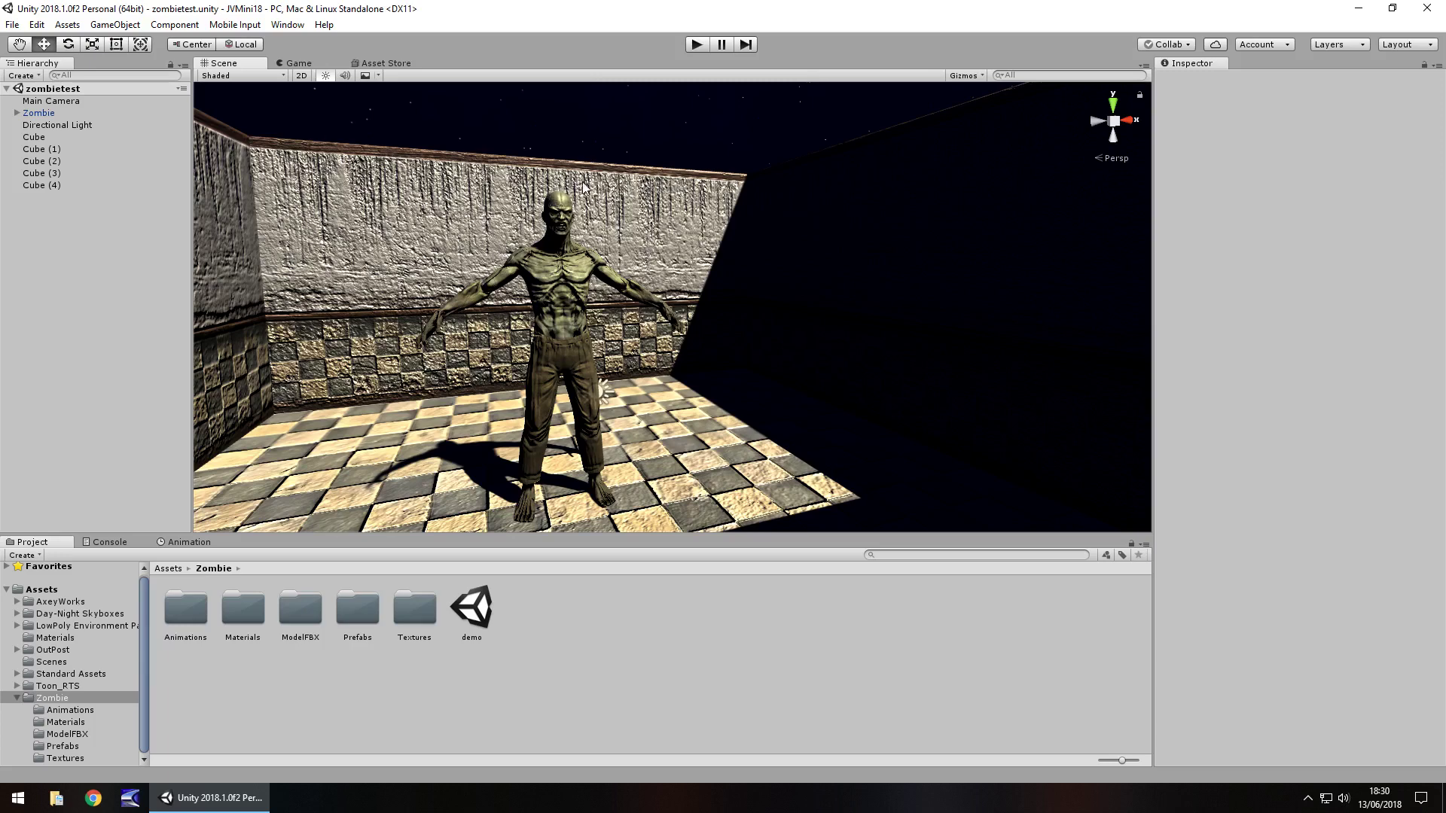
pyautogui.scroll(2, 657, 373)
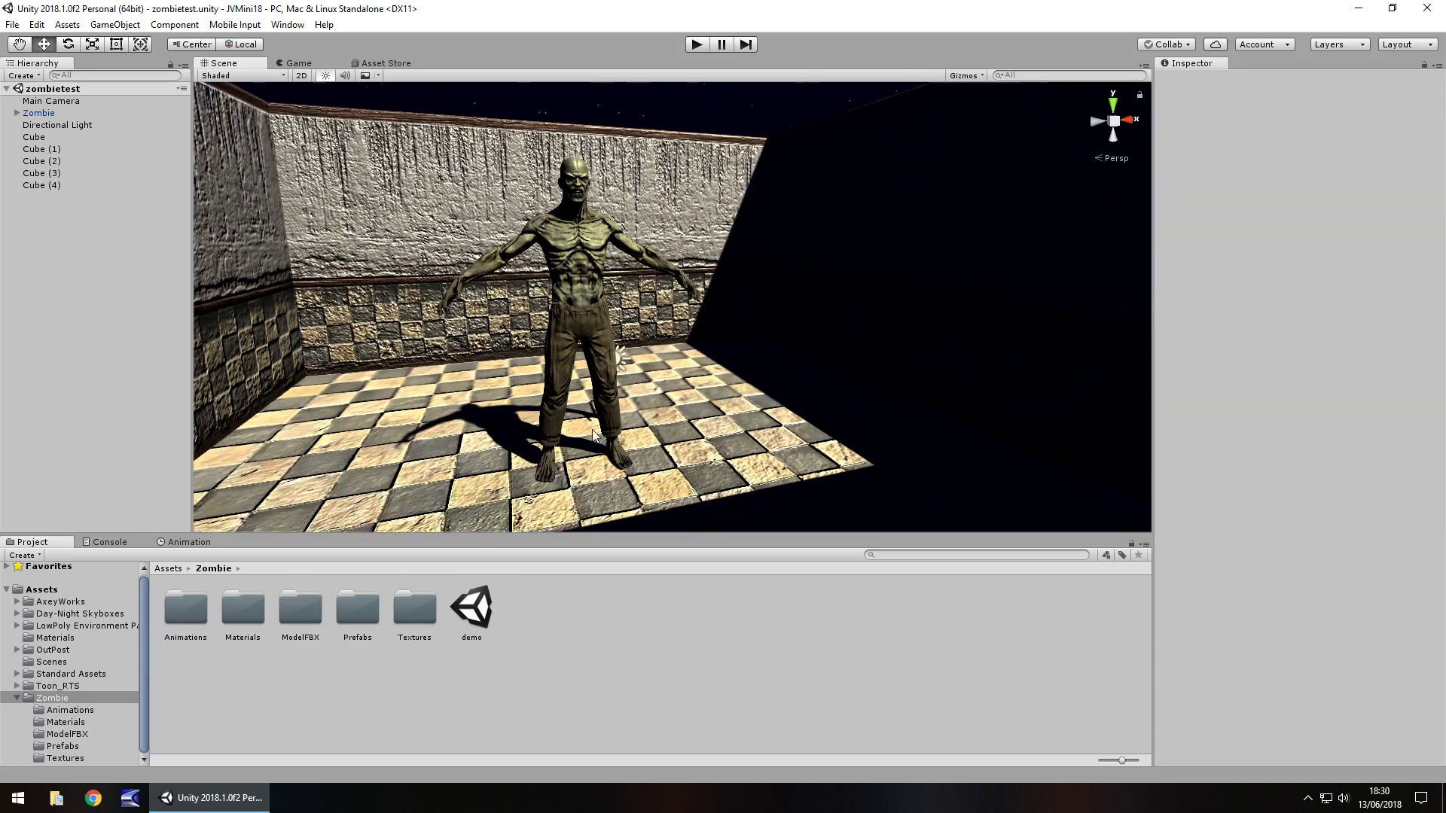
pyautogui.moveTo(595, 348)
pyautogui.mouseDown(button='middle')
pyautogui.moveTo(649, 331)
pyautogui.moveTo(592, 333)
pyautogui.mouseUp(button='middle')
pyautogui.moveTo(591, 332)
pyautogui.keyDown('alt'); pyautogui.mouseDown()
pyautogui.moveTo(530, 348)
pyautogui.moveTo(574, 350)
pyautogui.mouseUp(); pyautogui.keyUp('alt')
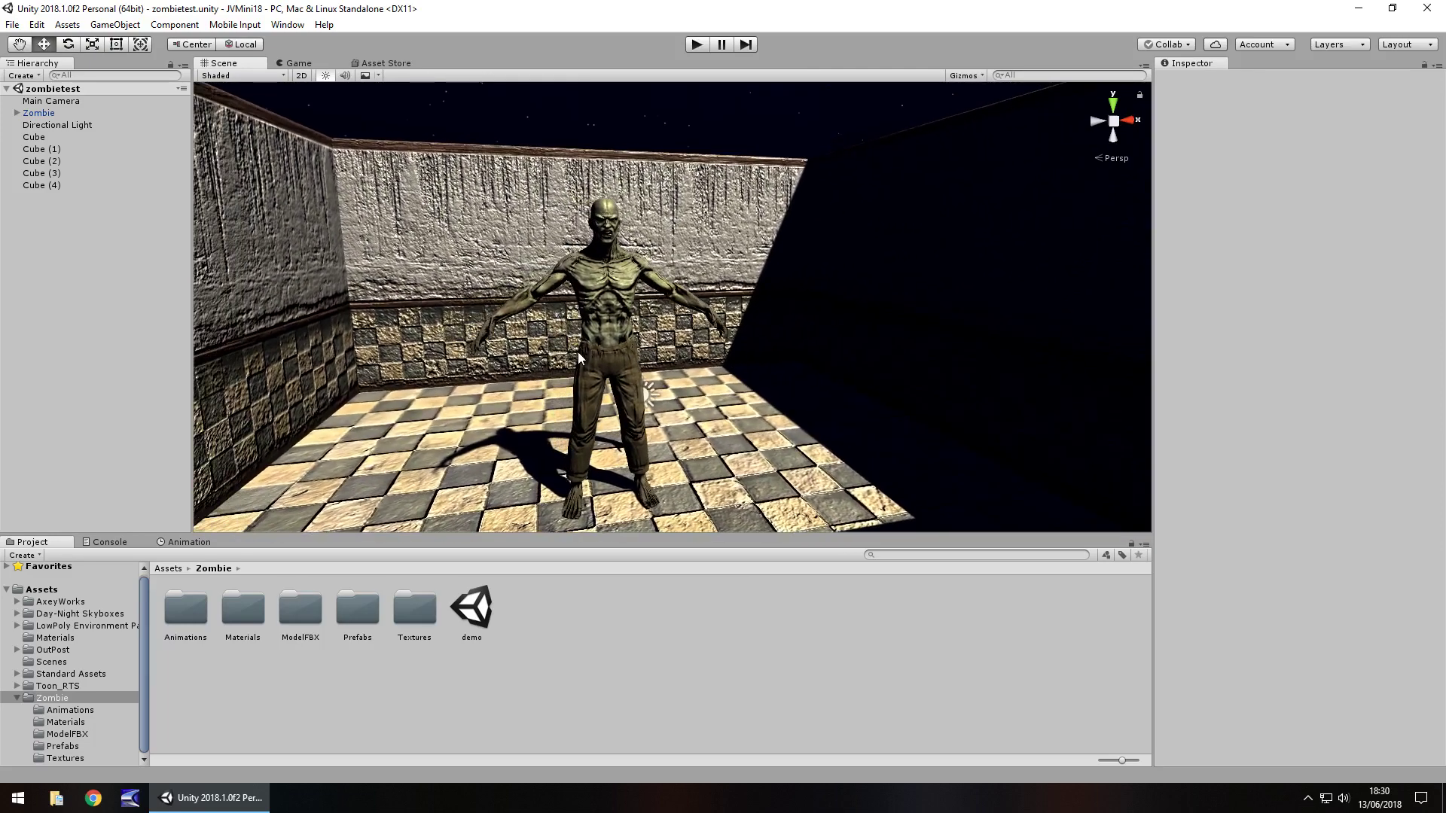
pyautogui.moveTo(577, 351); pyautogui.dragTo(579, 337, button='middle')
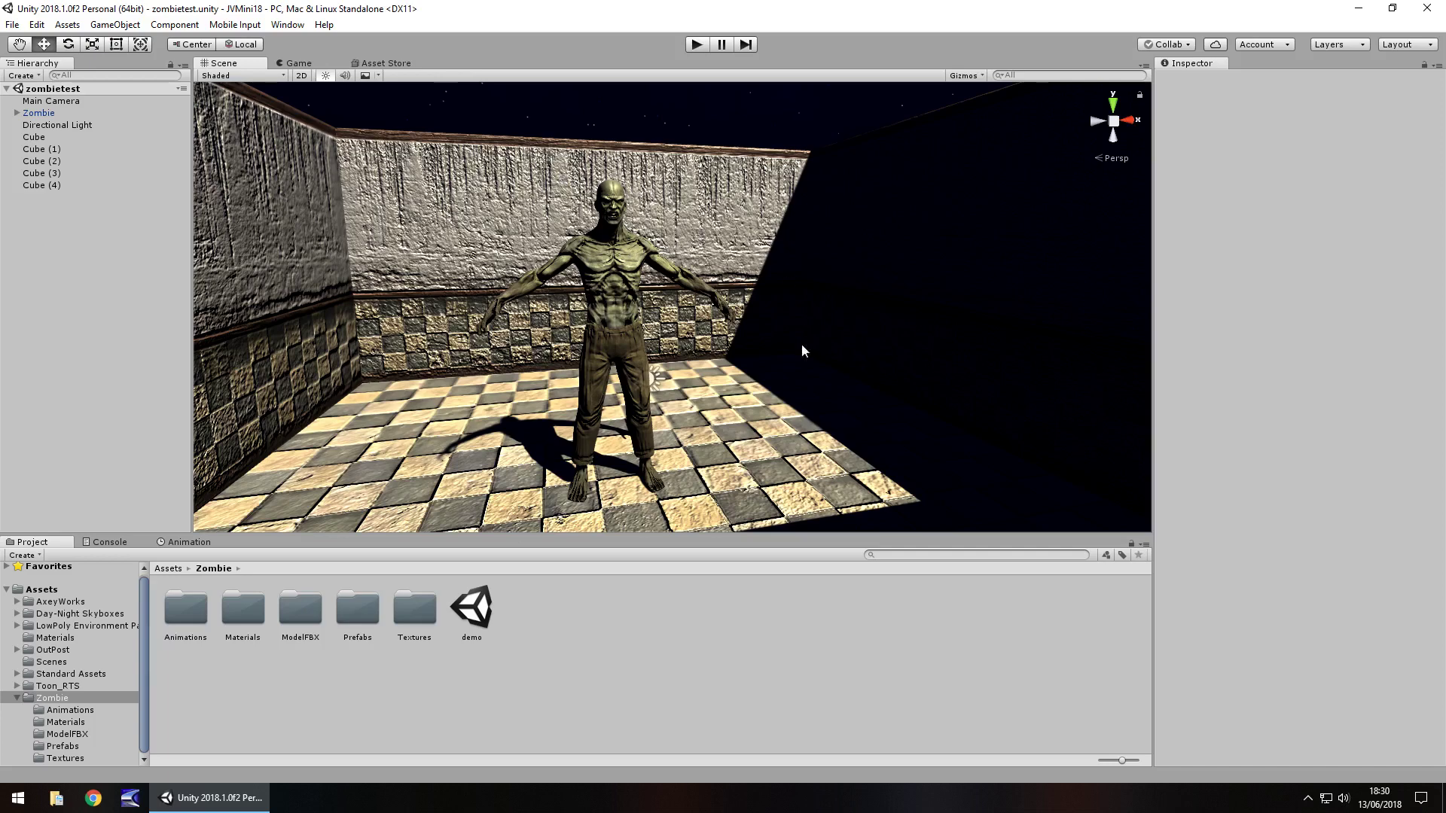
# Switch the Zombie.FBX model's rig Animation Type from Humanoid to Generic and apply it.
pyautogui.click(61, 734)
pyautogui.click(194, 612)
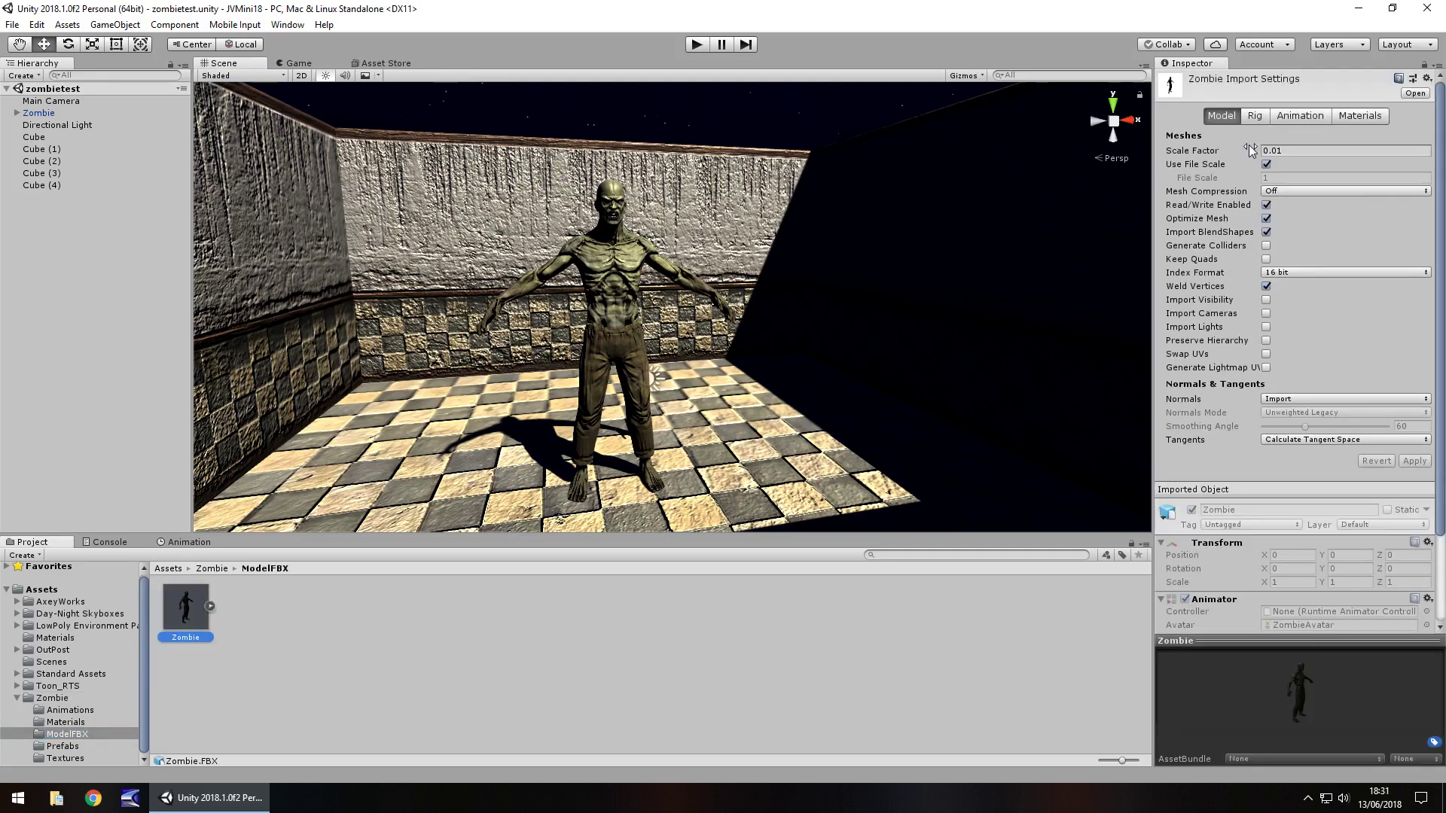
pyautogui.click(1256, 117)
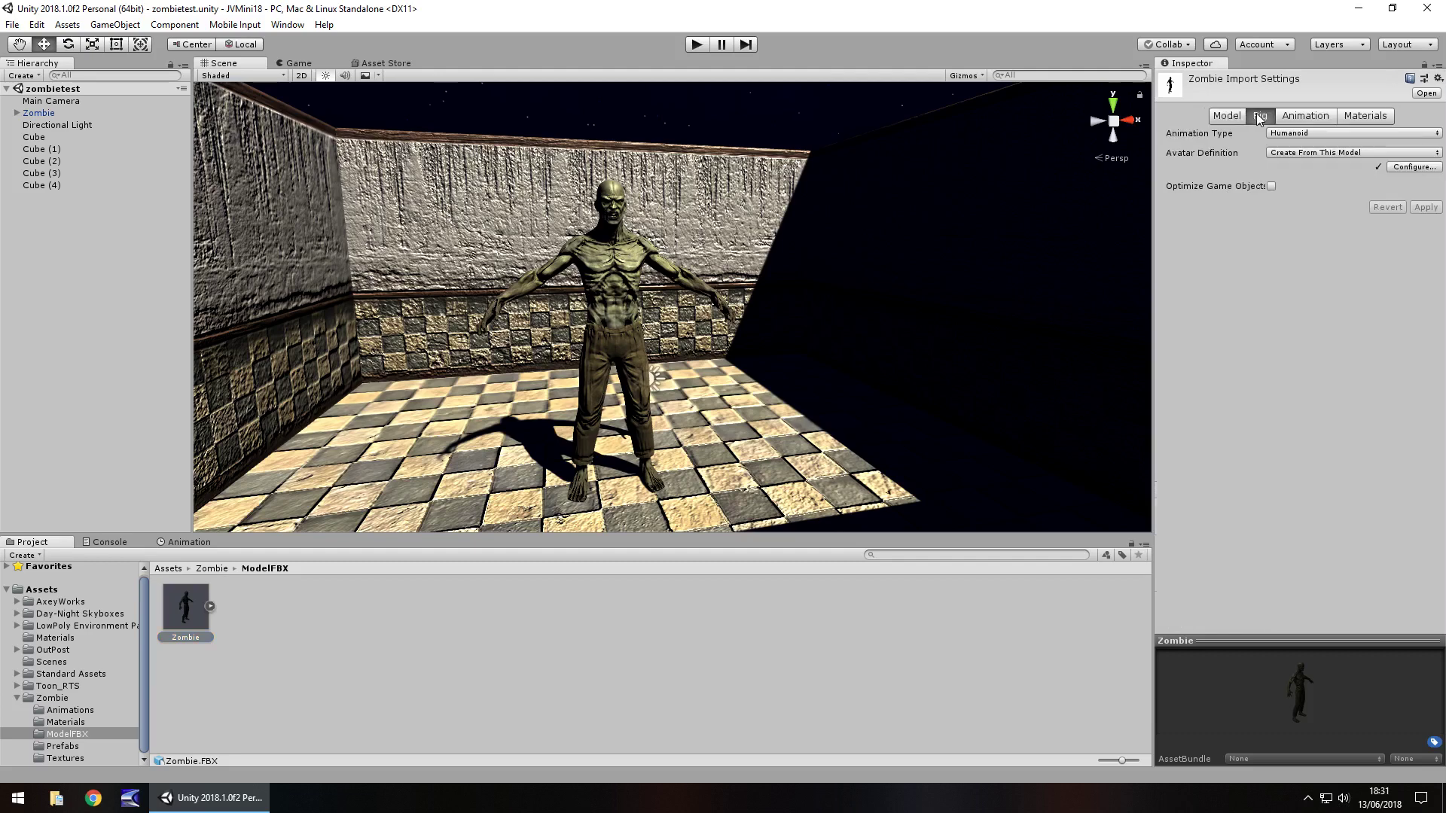
pyautogui.click(1301, 134)
pyautogui.click(1310, 183)
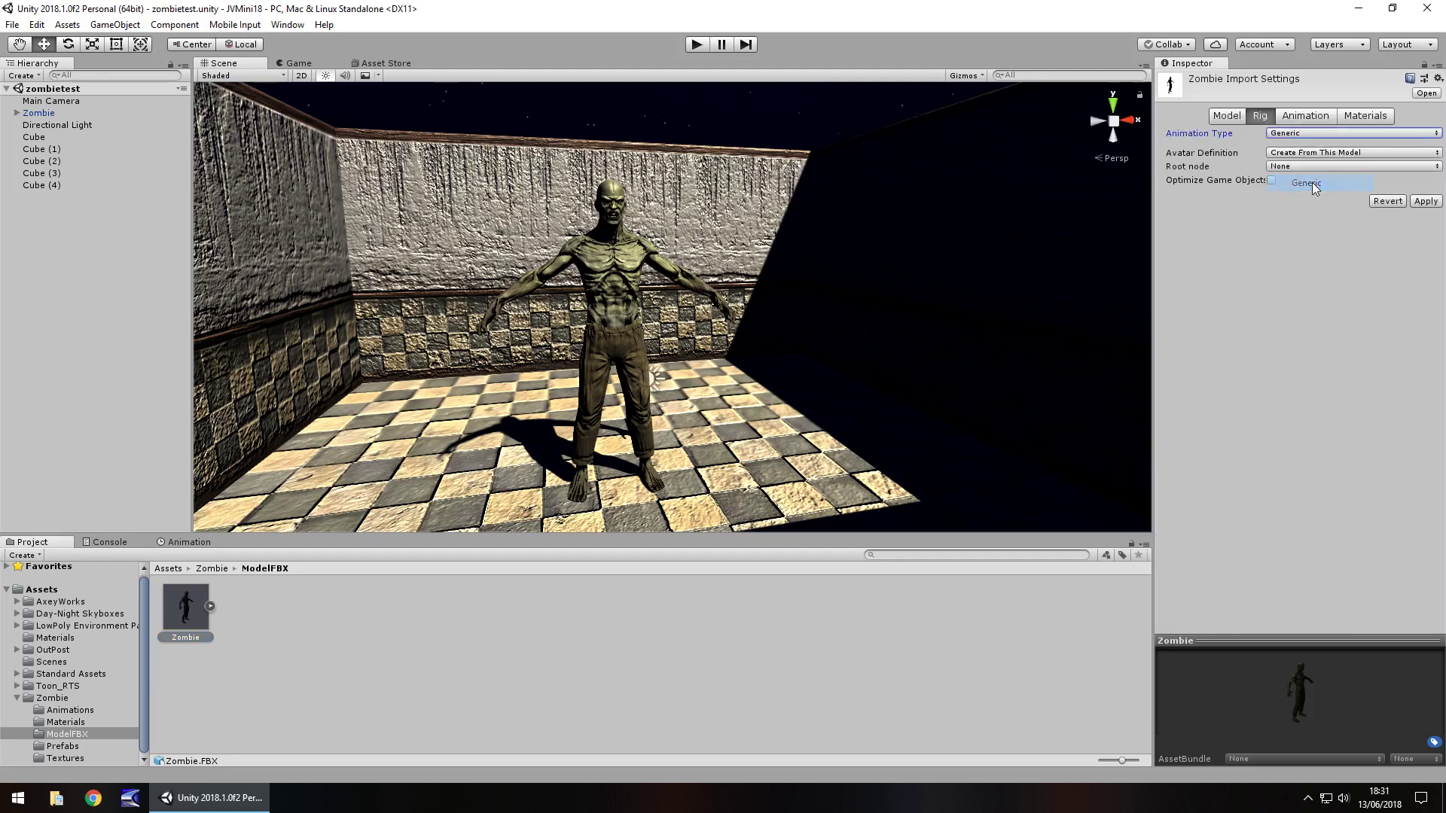
pyautogui.click(1427, 202)
# Remove the Zombie's Animator component and add an Animation component in its place.
pyautogui.click(38, 113)
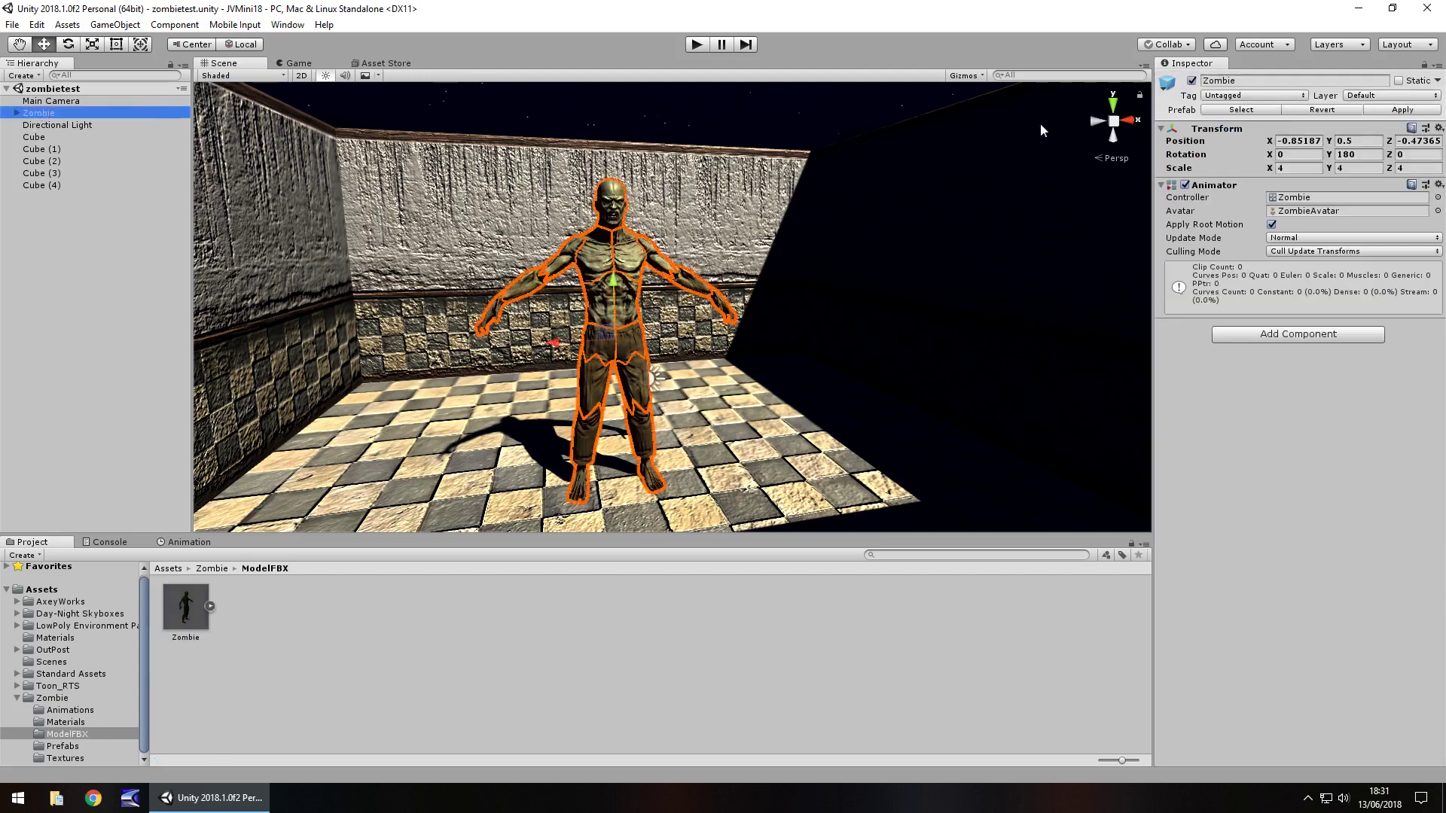
pyautogui.rightClick(1218, 188)
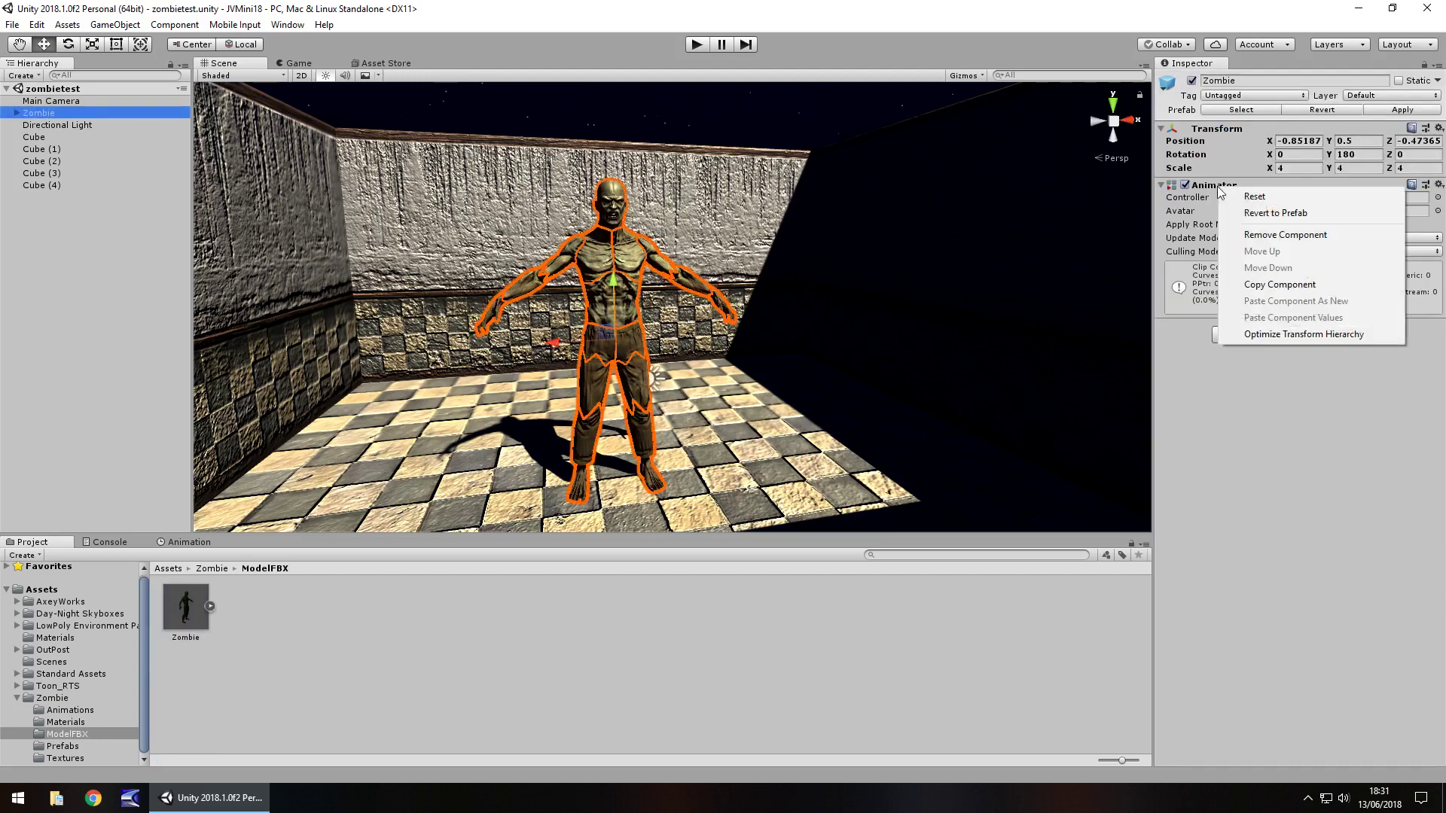
pyautogui.click(1294, 238)
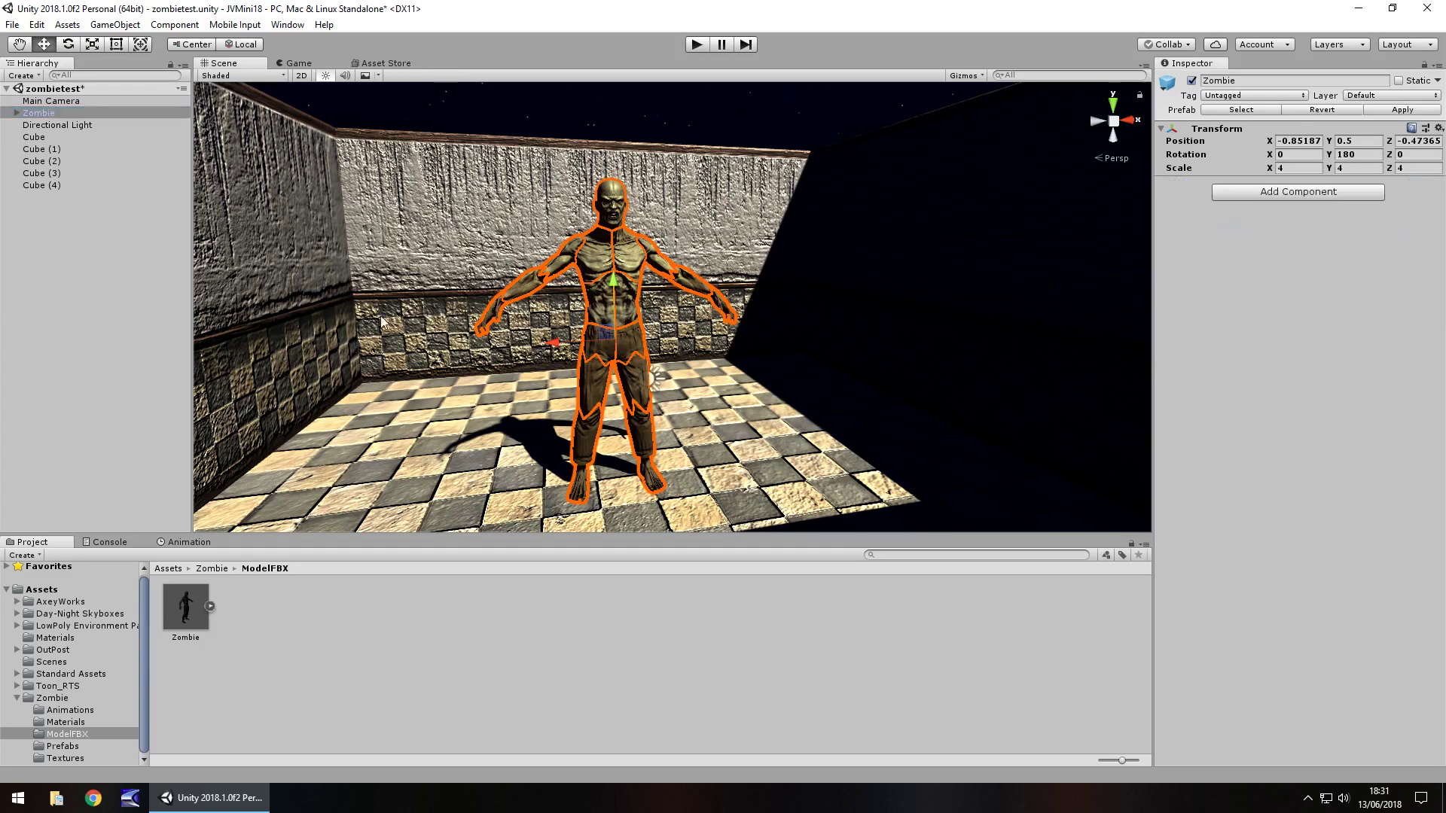
pyautogui.click(1299, 193)
pyautogui.click(1264, 249)
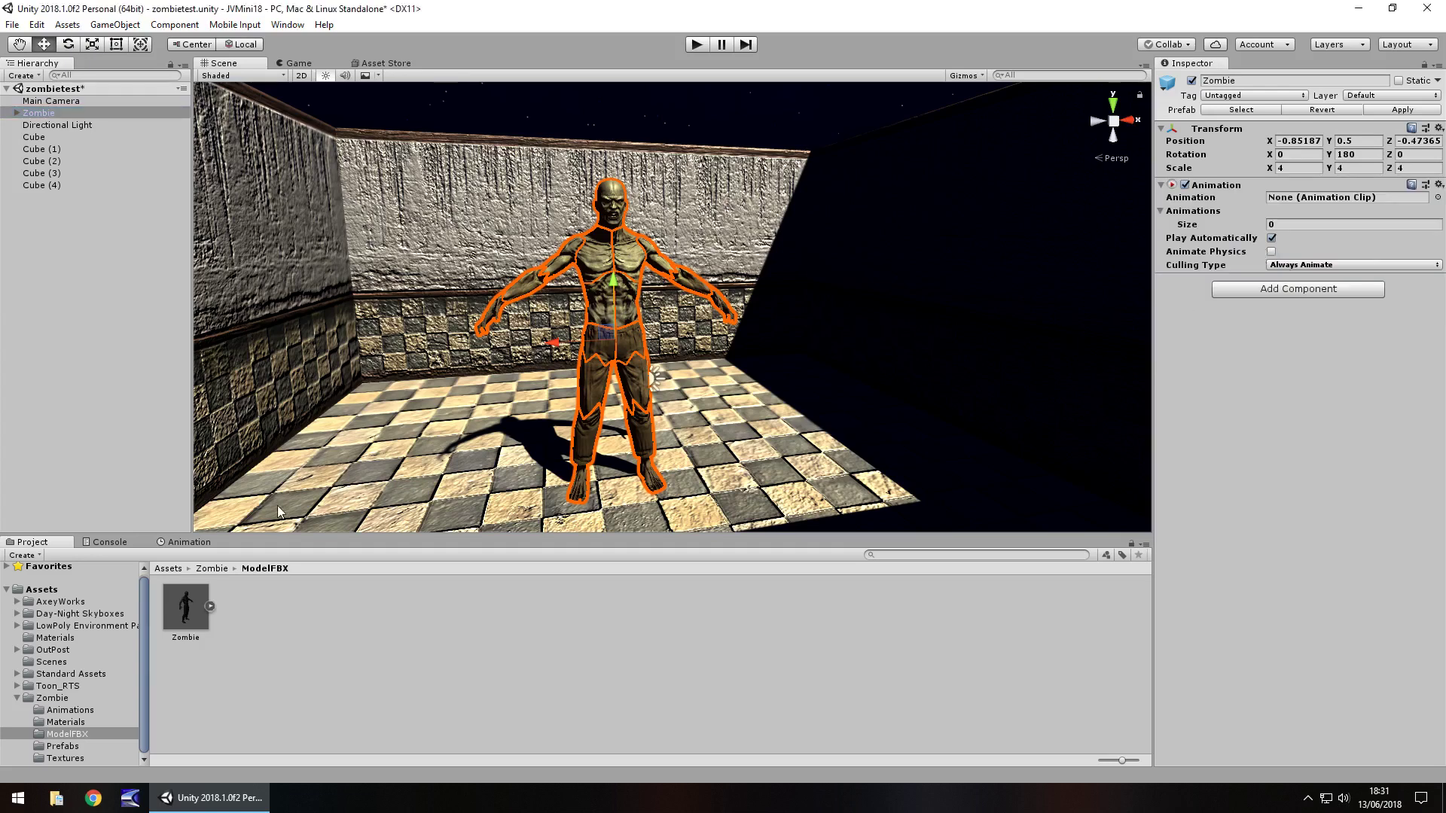
# Delete the attack, fallingback, idle and walk clips from the Animations folder.
pyautogui.click(69, 710)
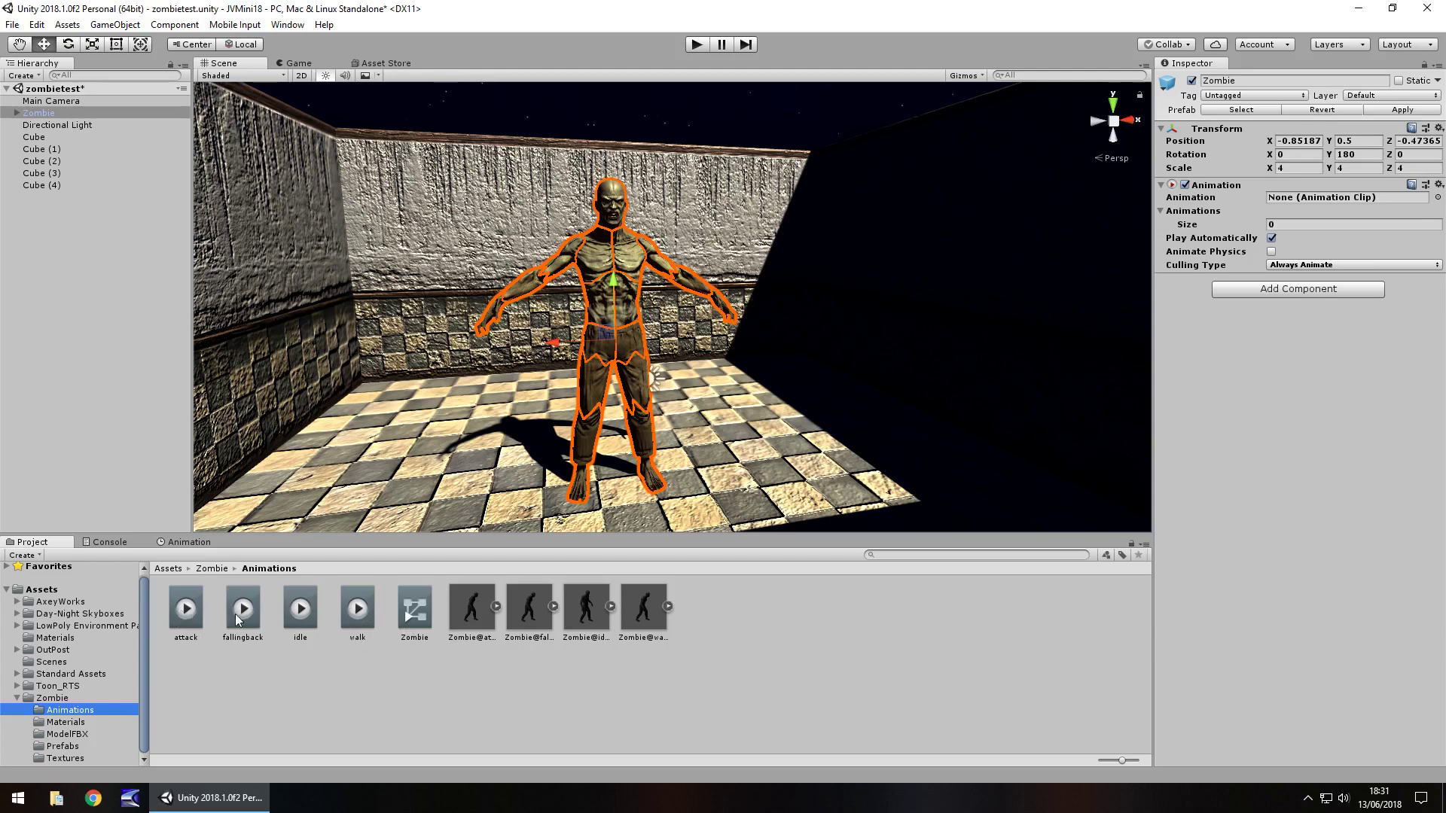
pyautogui.click(186, 612)
pyautogui.press('Delete')
pyautogui.press('Return')
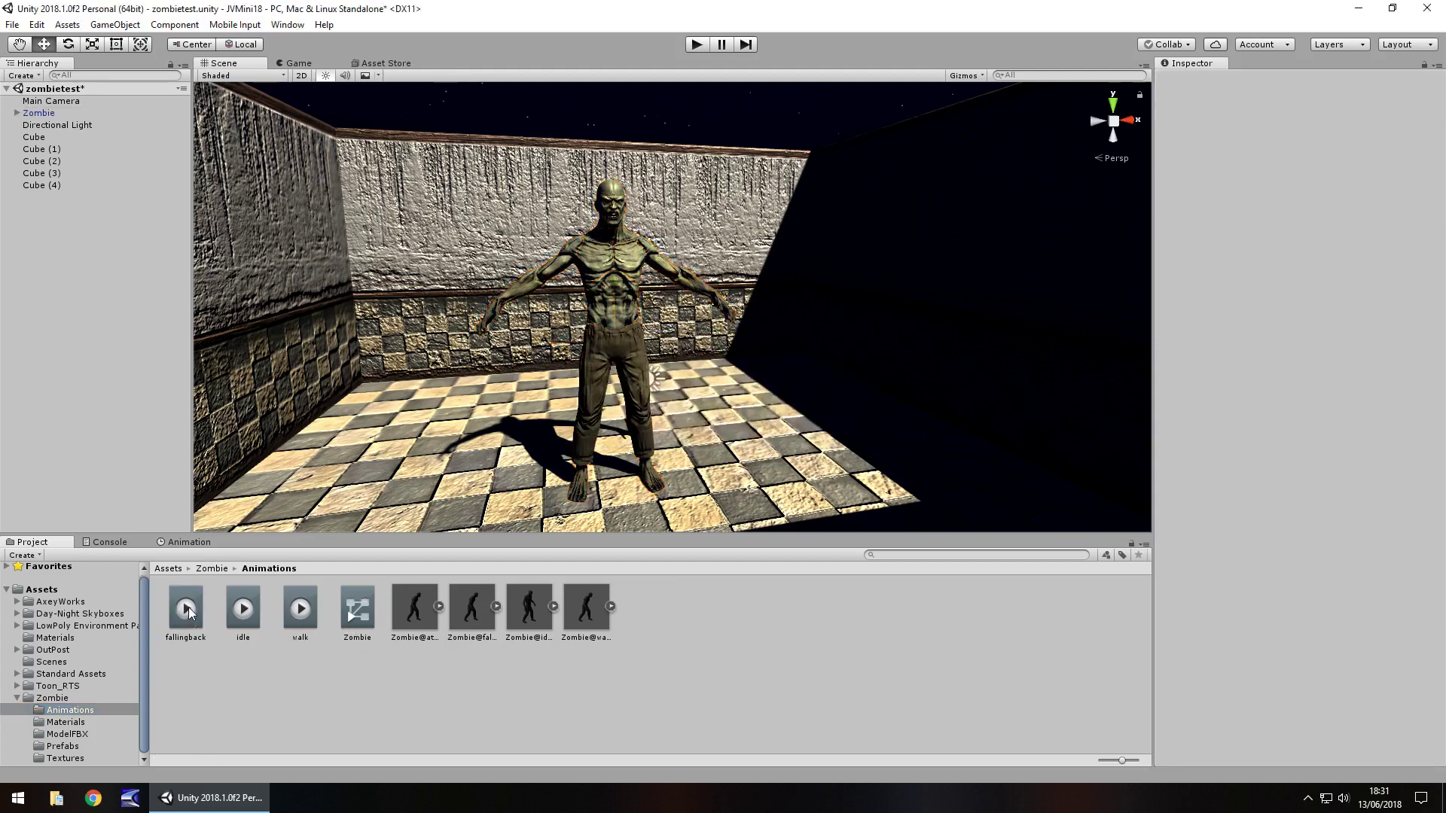
pyautogui.click(185, 612)
pyautogui.press('Delete')
pyautogui.press('Return')
pyautogui.click(186, 611)
pyautogui.press('Delete')
pyautogui.press('Return')
pyautogui.click(189, 612)
pyautogui.press('Delete')
pyautogui.press('Return')
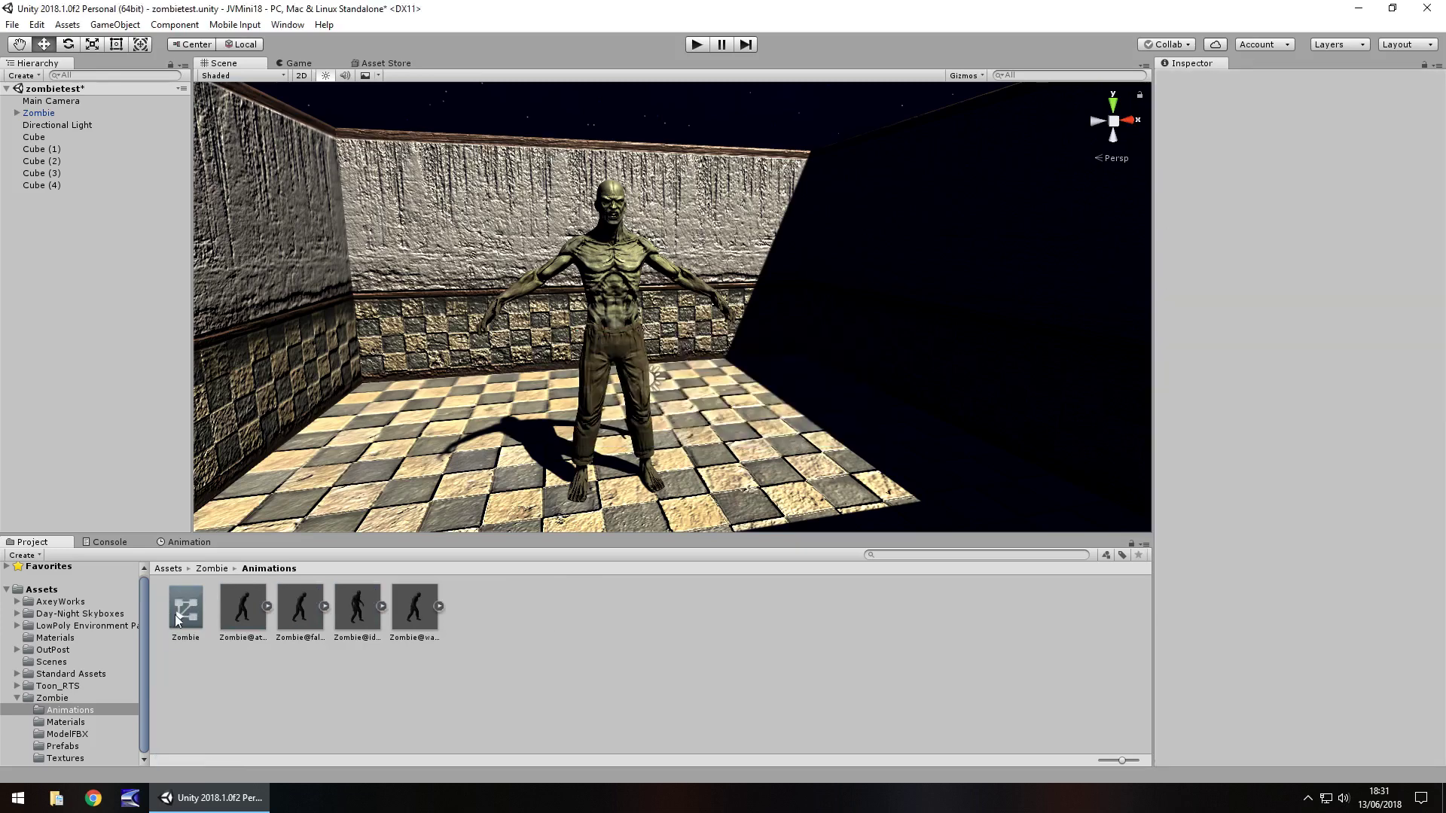
pyautogui.click(180, 612)
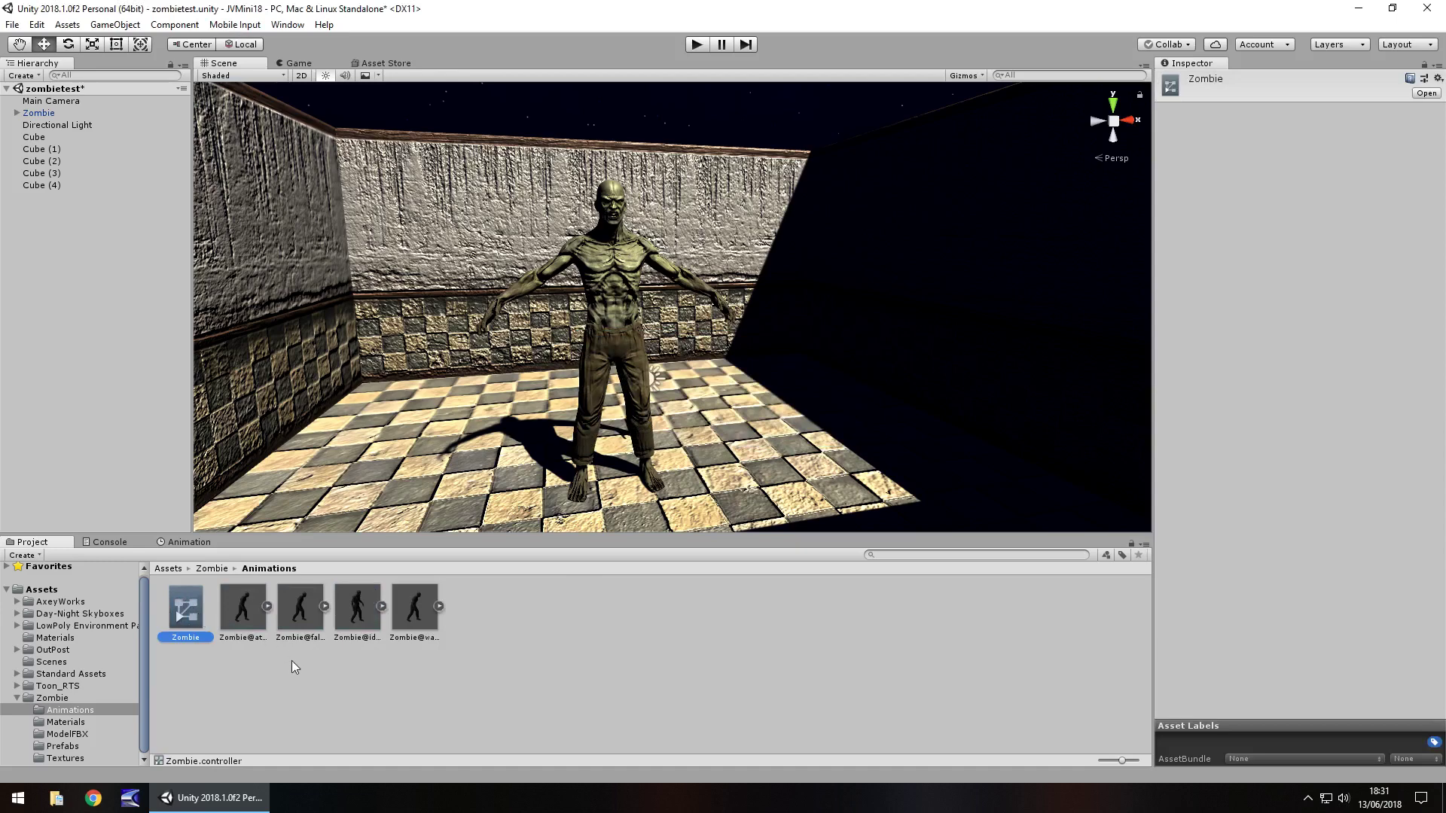
# Give Zombie@idle a Generic rig with Avatar Definition 'Create From This Model' and apply.
pyautogui.click(381, 607)
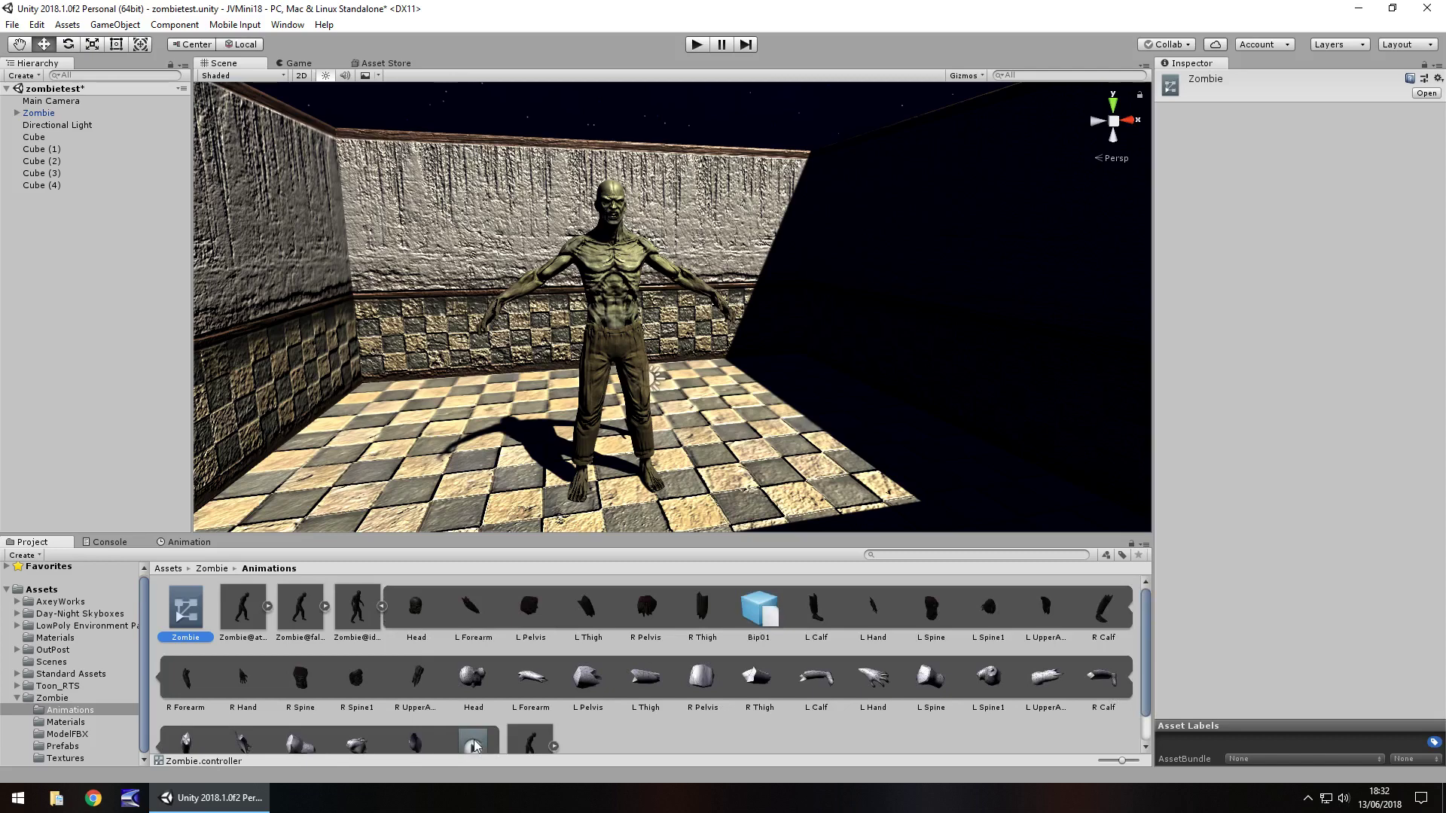
pyautogui.click(357, 610)
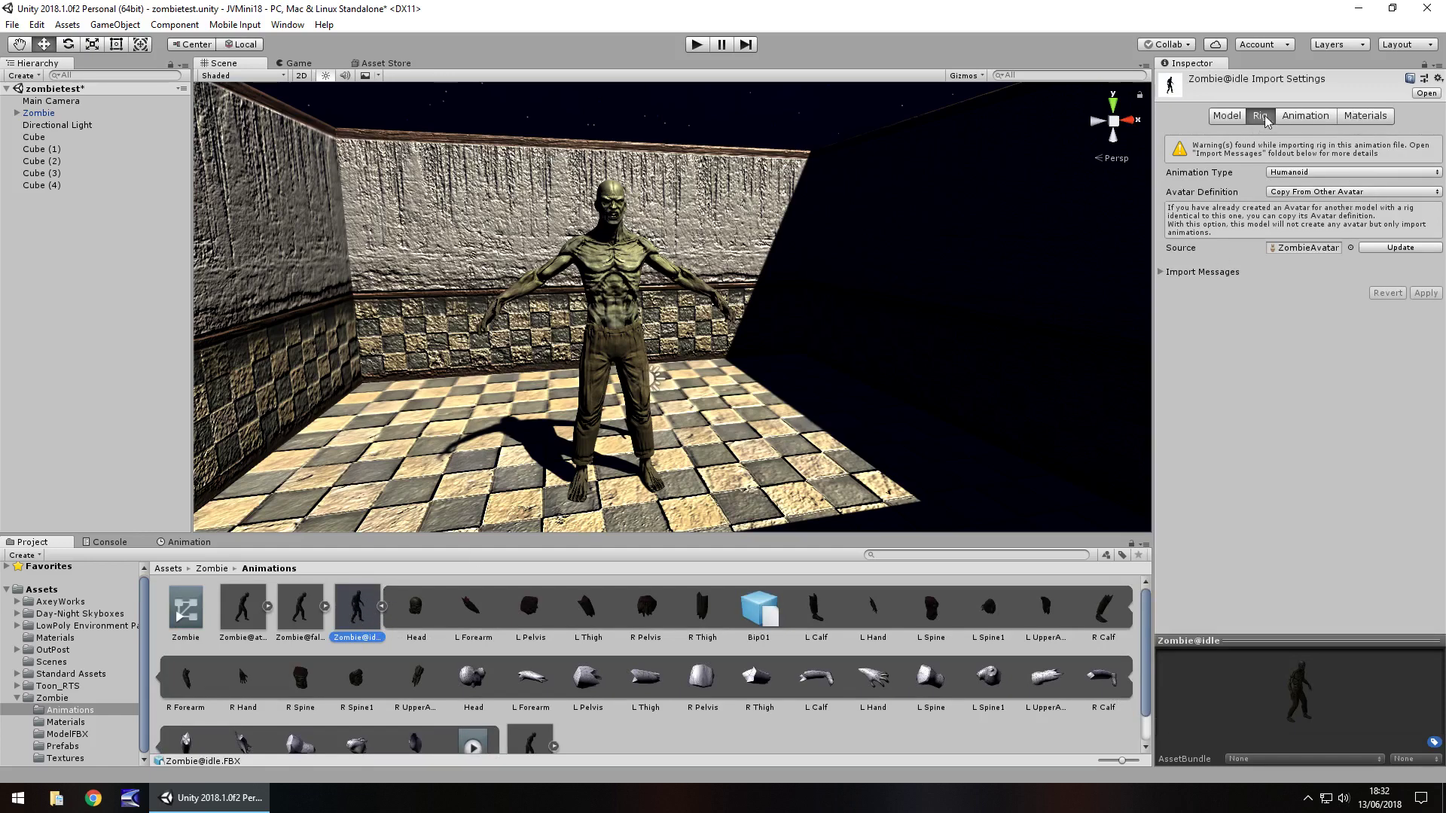
pyautogui.click(1315, 174)
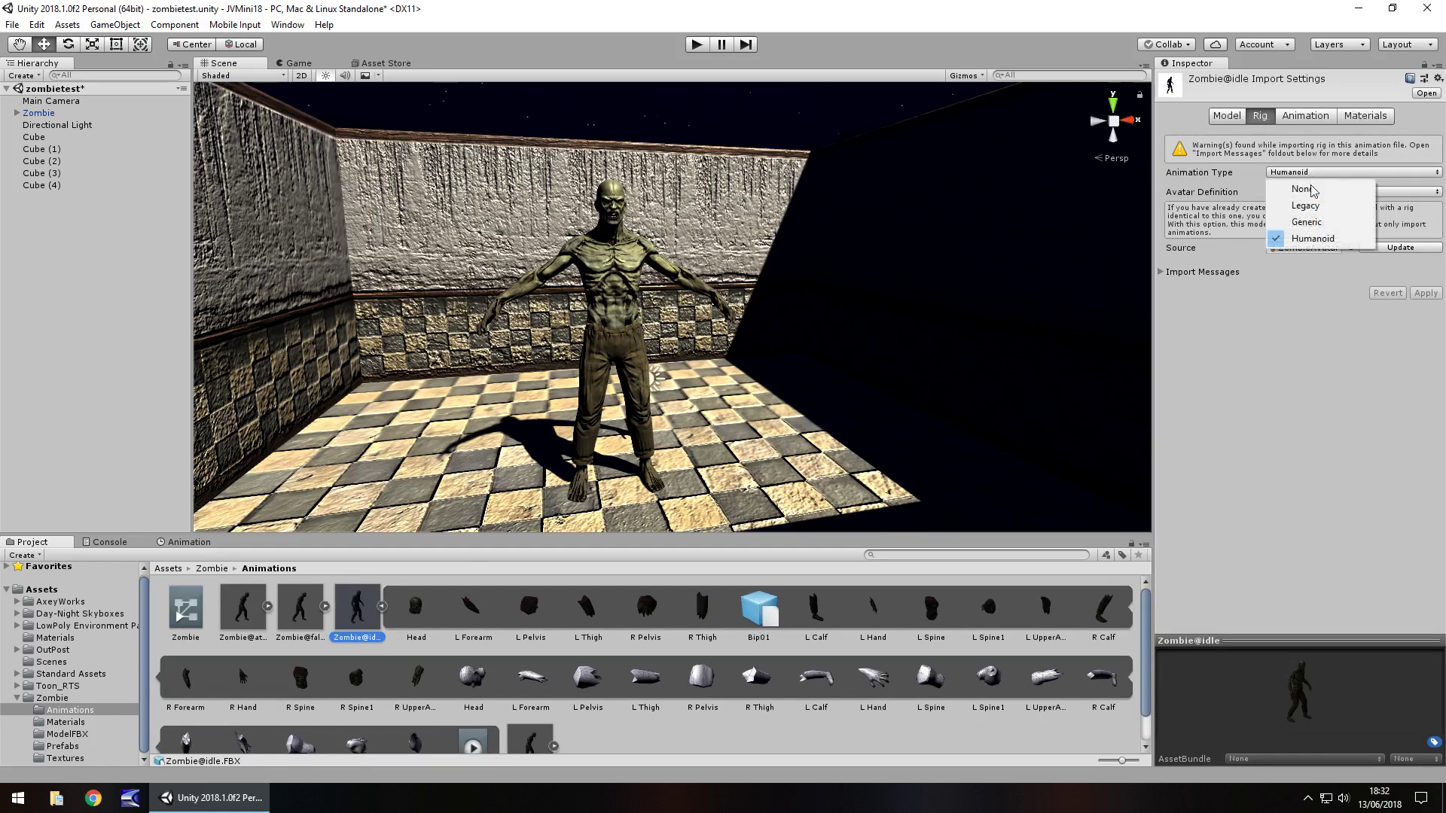
pyautogui.click(1314, 222)
pyautogui.click(1314, 193)
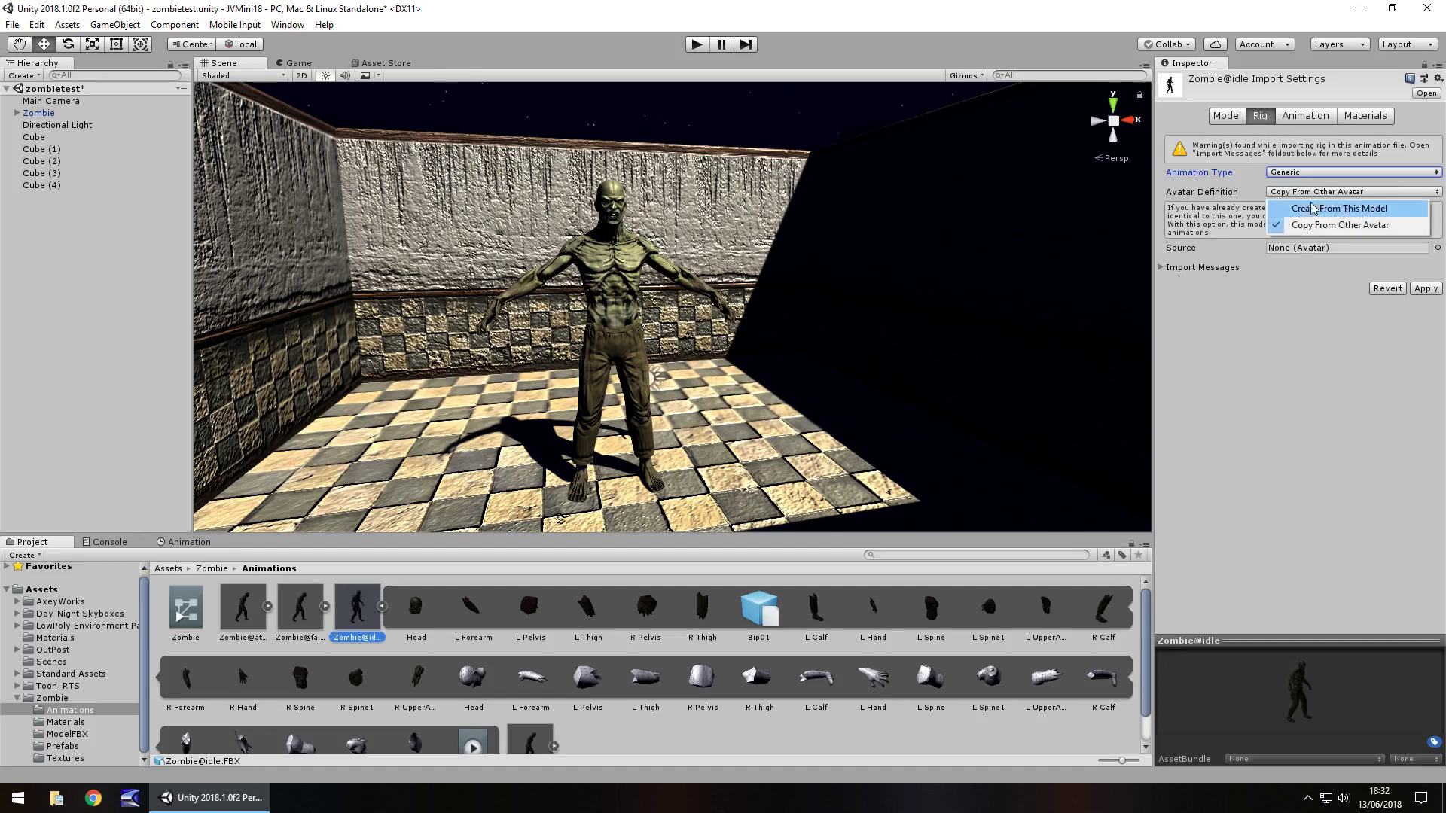
pyautogui.click(1317, 210)
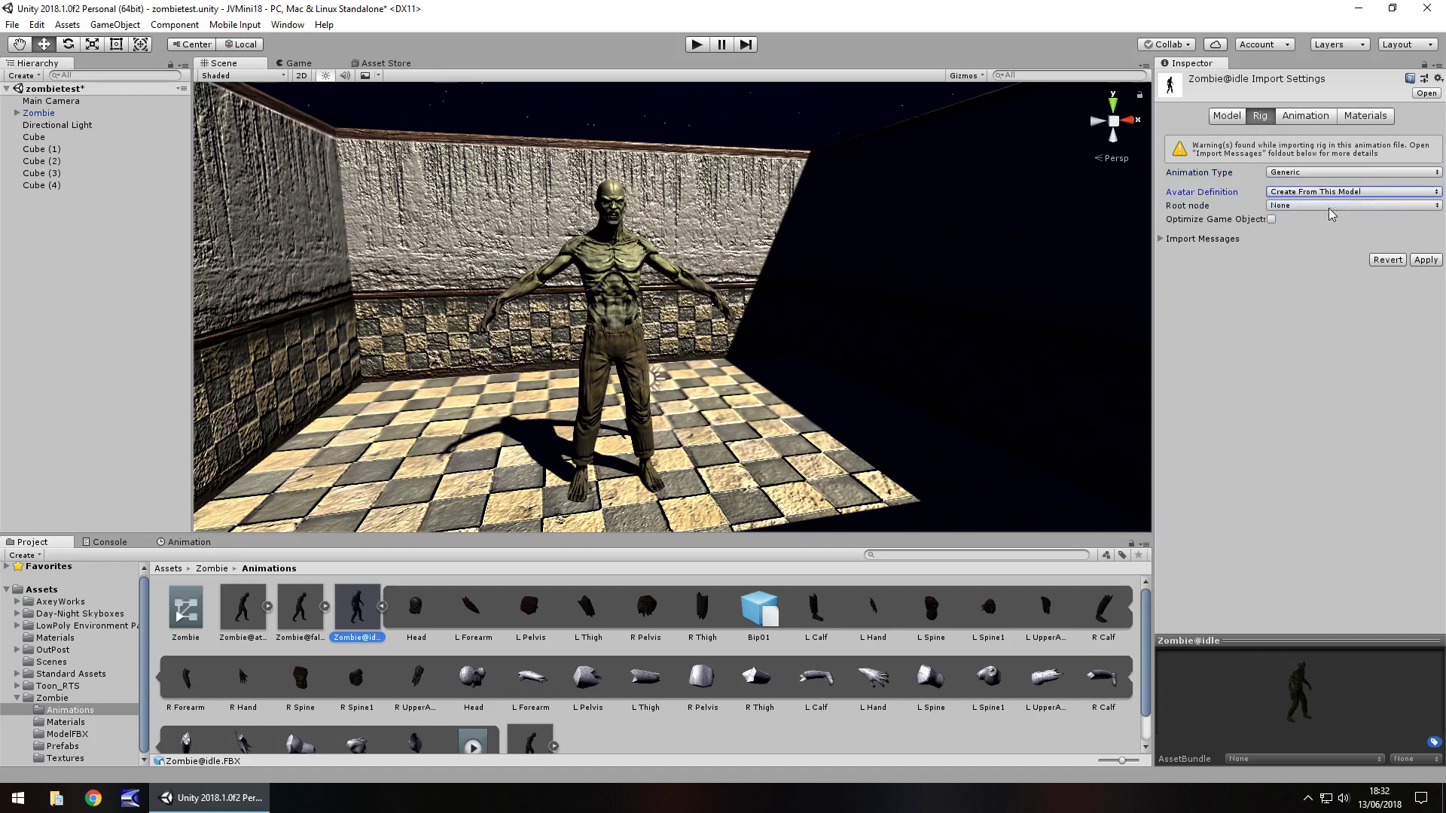
pyautogui.click(1424, 259)
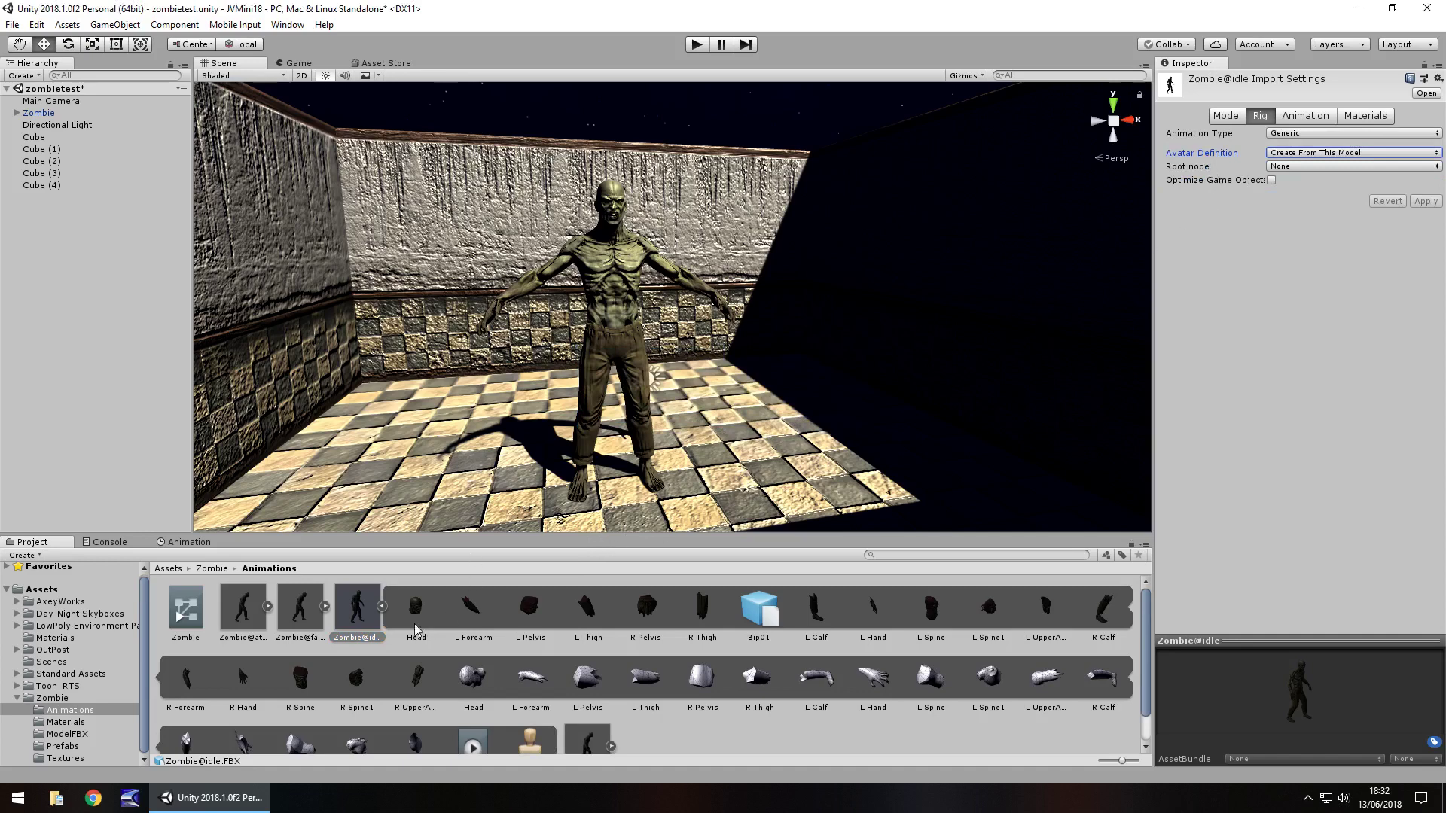
pyautogui.click(382, 607)
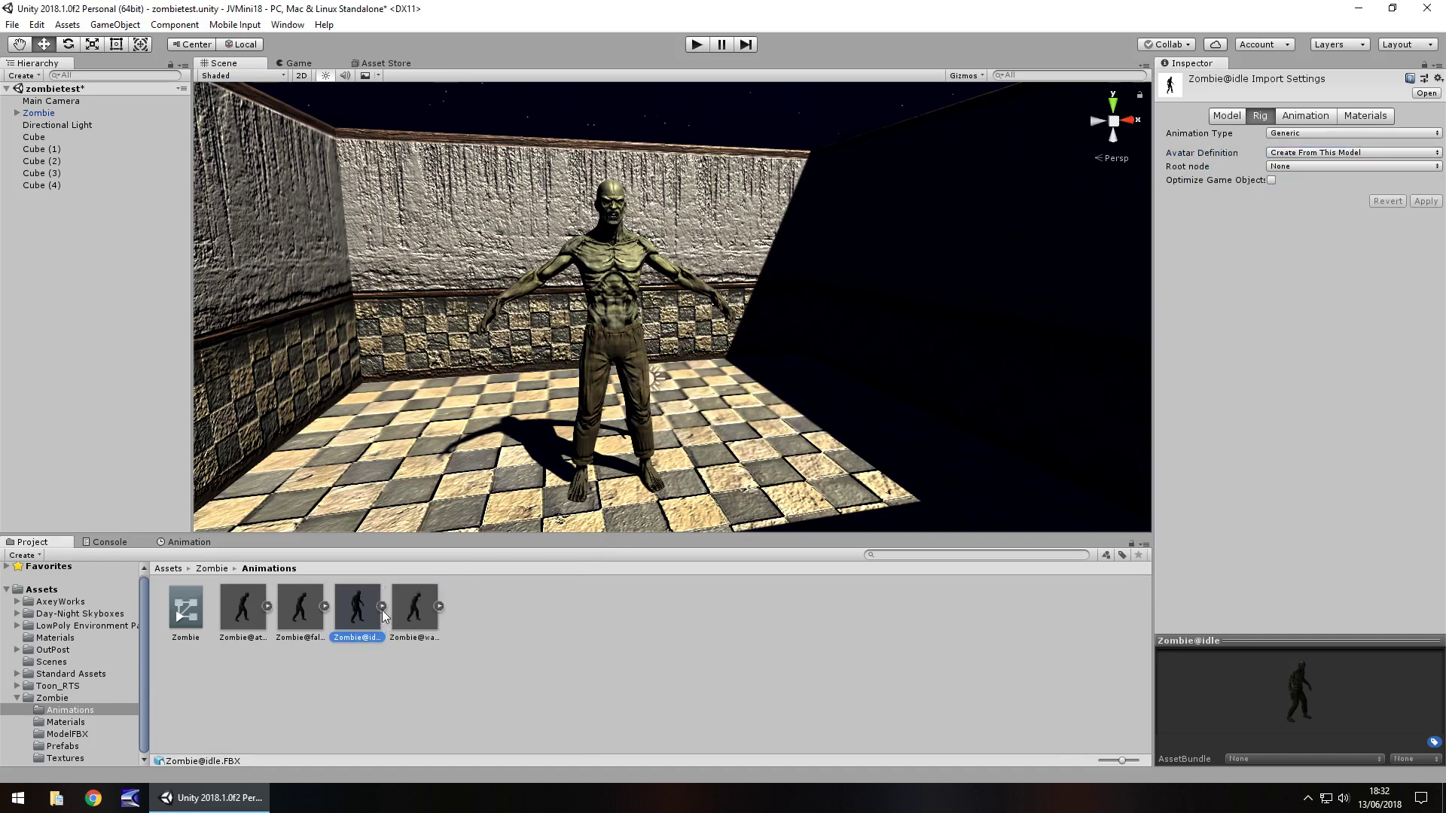
# Duplicate the idle clip out of Zombie@idle into the Animations folder.
pyautogui.click(382, 607)
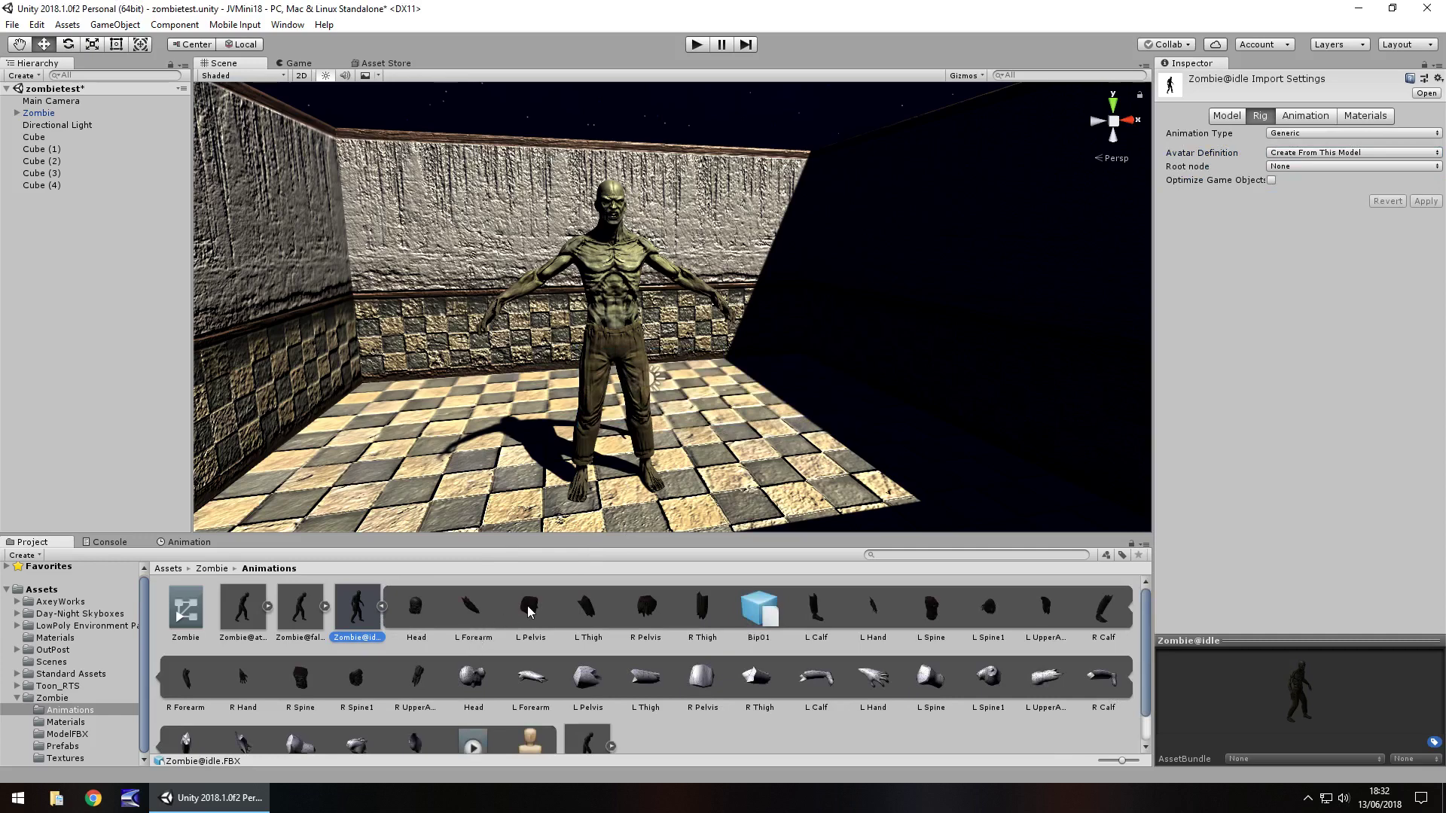
pyautogui.scroll(-2, 529, 609)
pyautogui.click(473, 714)
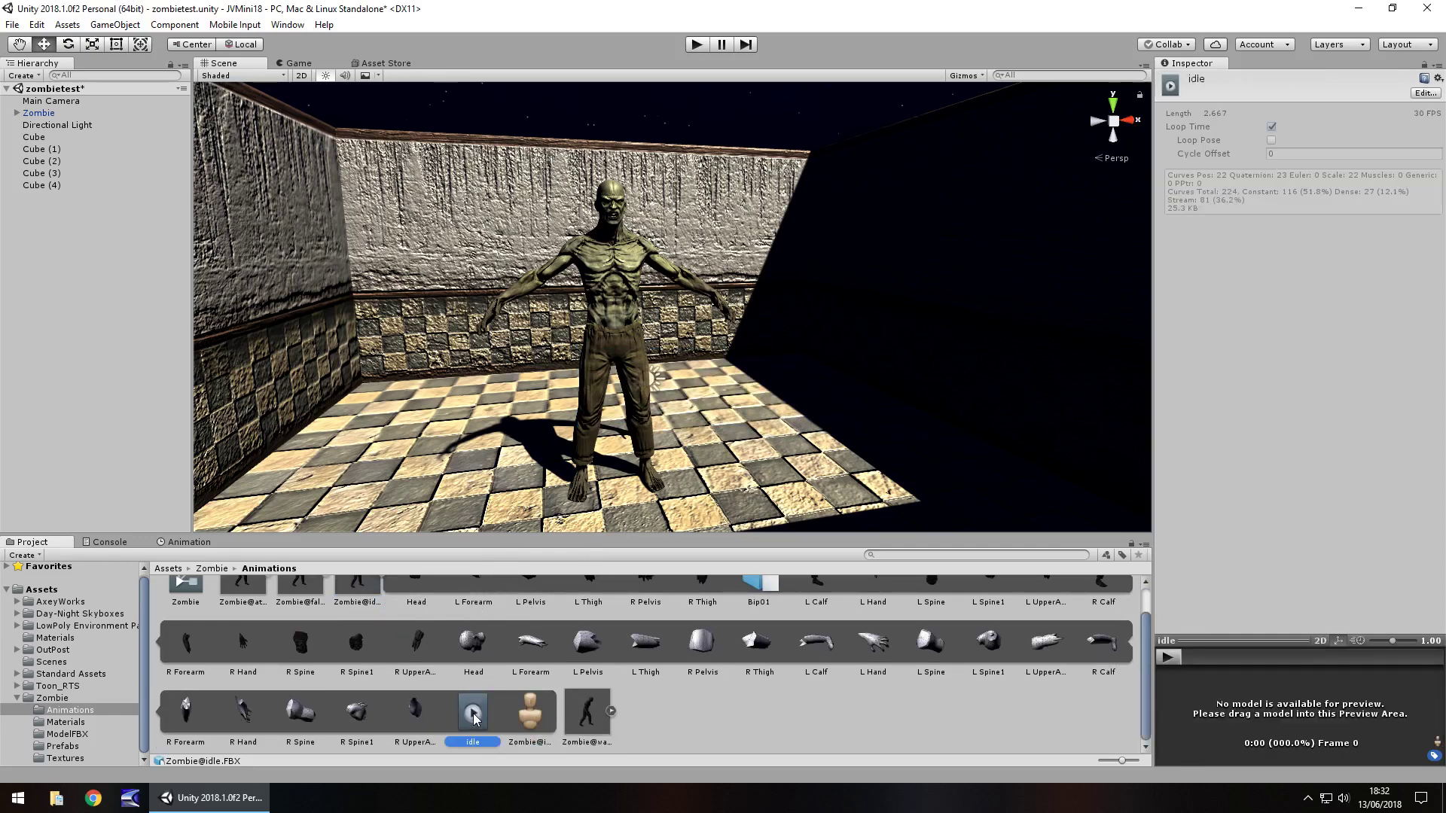
pyautogui.hotkey('ctrl', 'd')
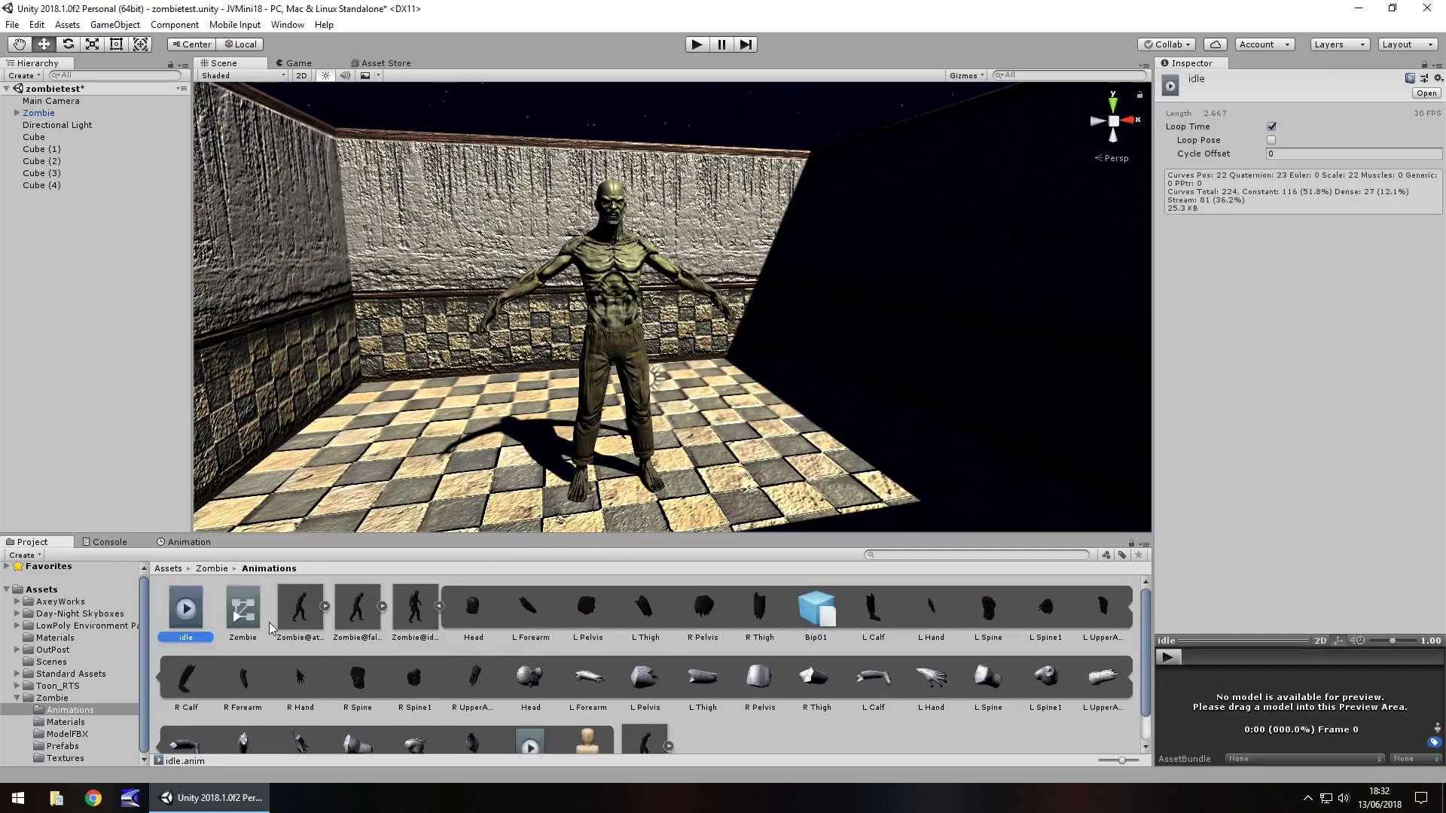
# Mark the idle clip Legacy in the Debug inspector, then set its Wrap Mode to Loop.
pyautogui.click(1438, 67)
pyautogui.click(1378, 99)
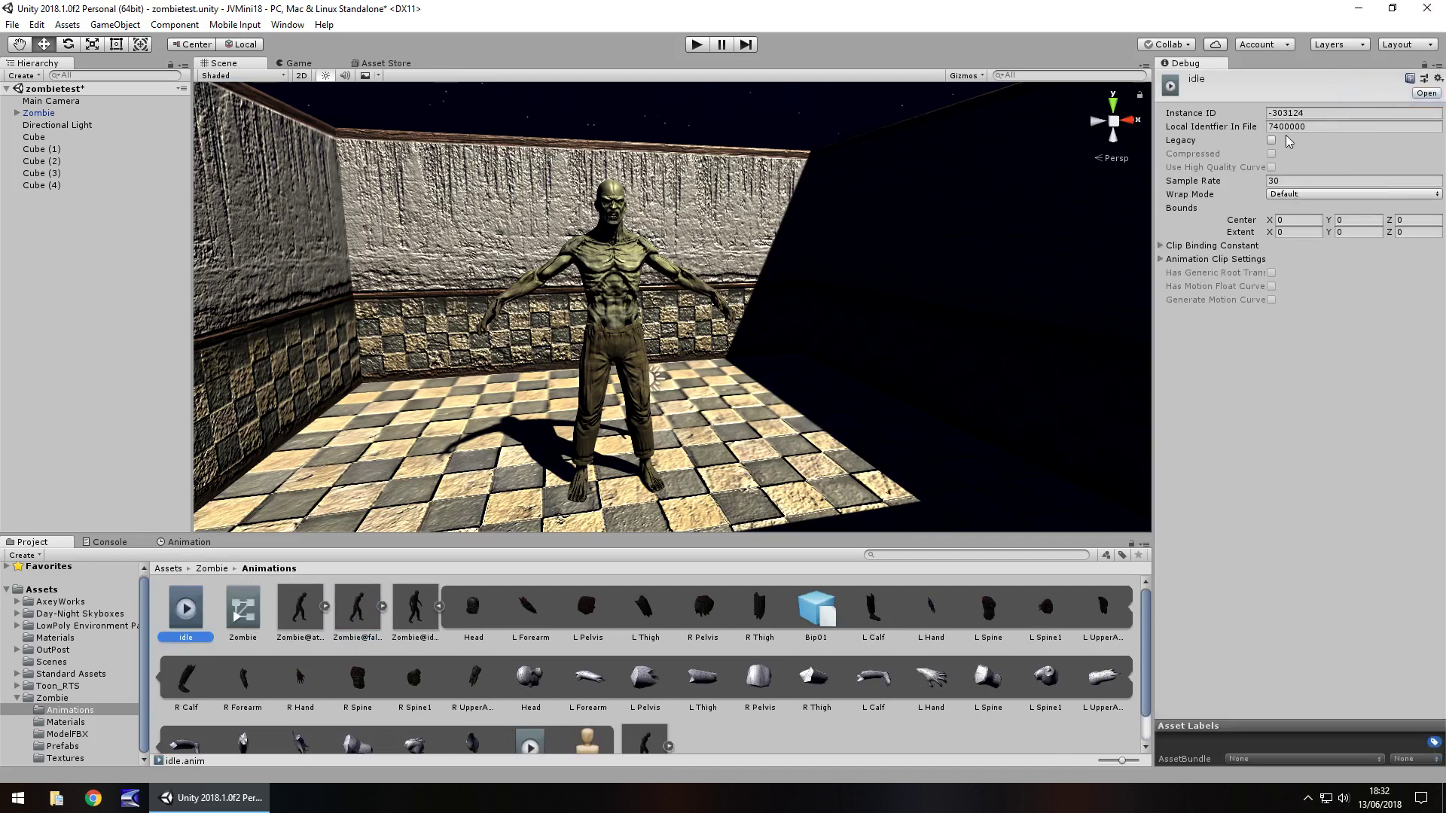
pyautogui.click(1271, 143)
pyautogui.click(1437, 67)
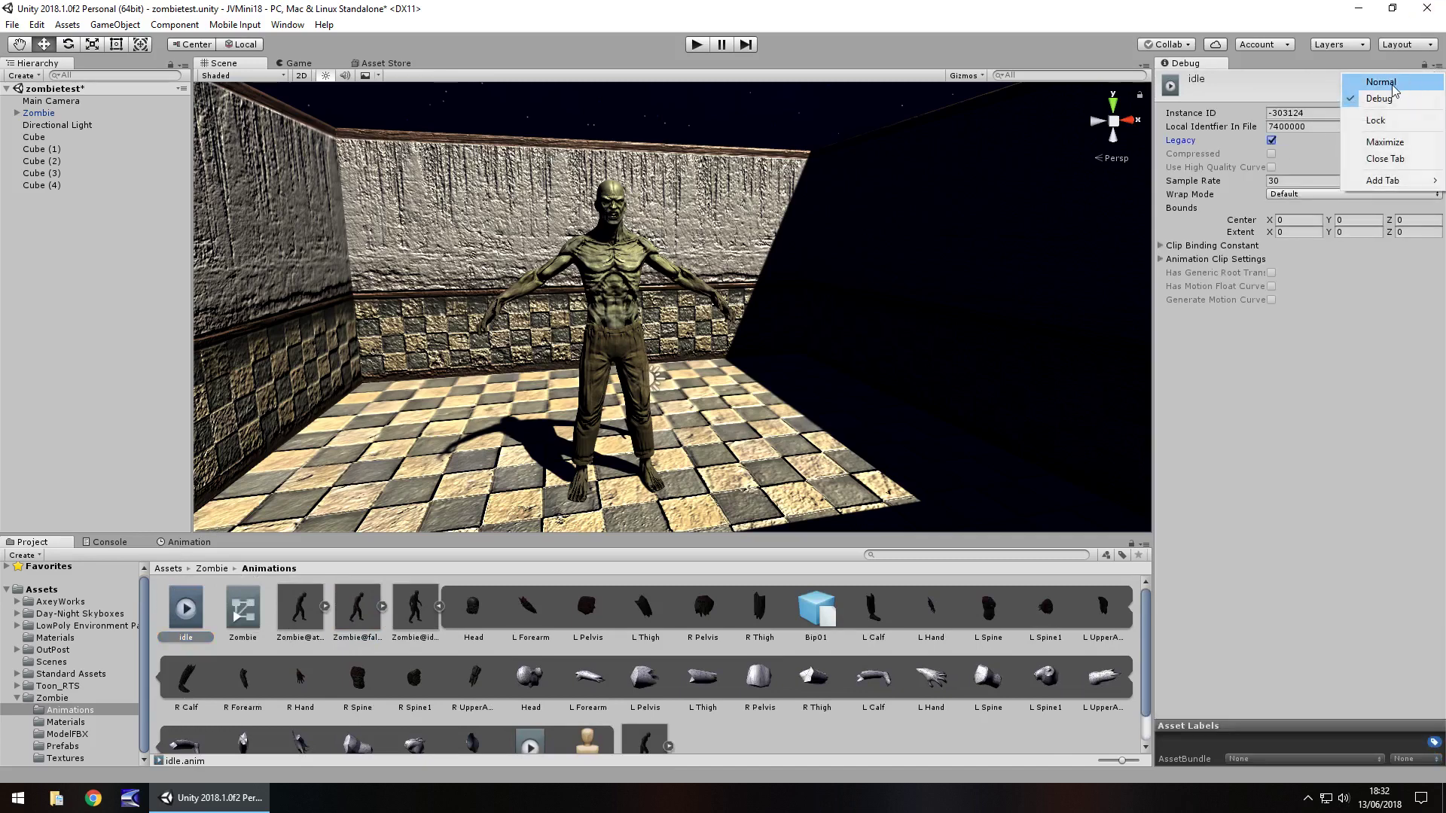
pyautogui.click(1386, 85)
pyautogui.click(1293, 128)
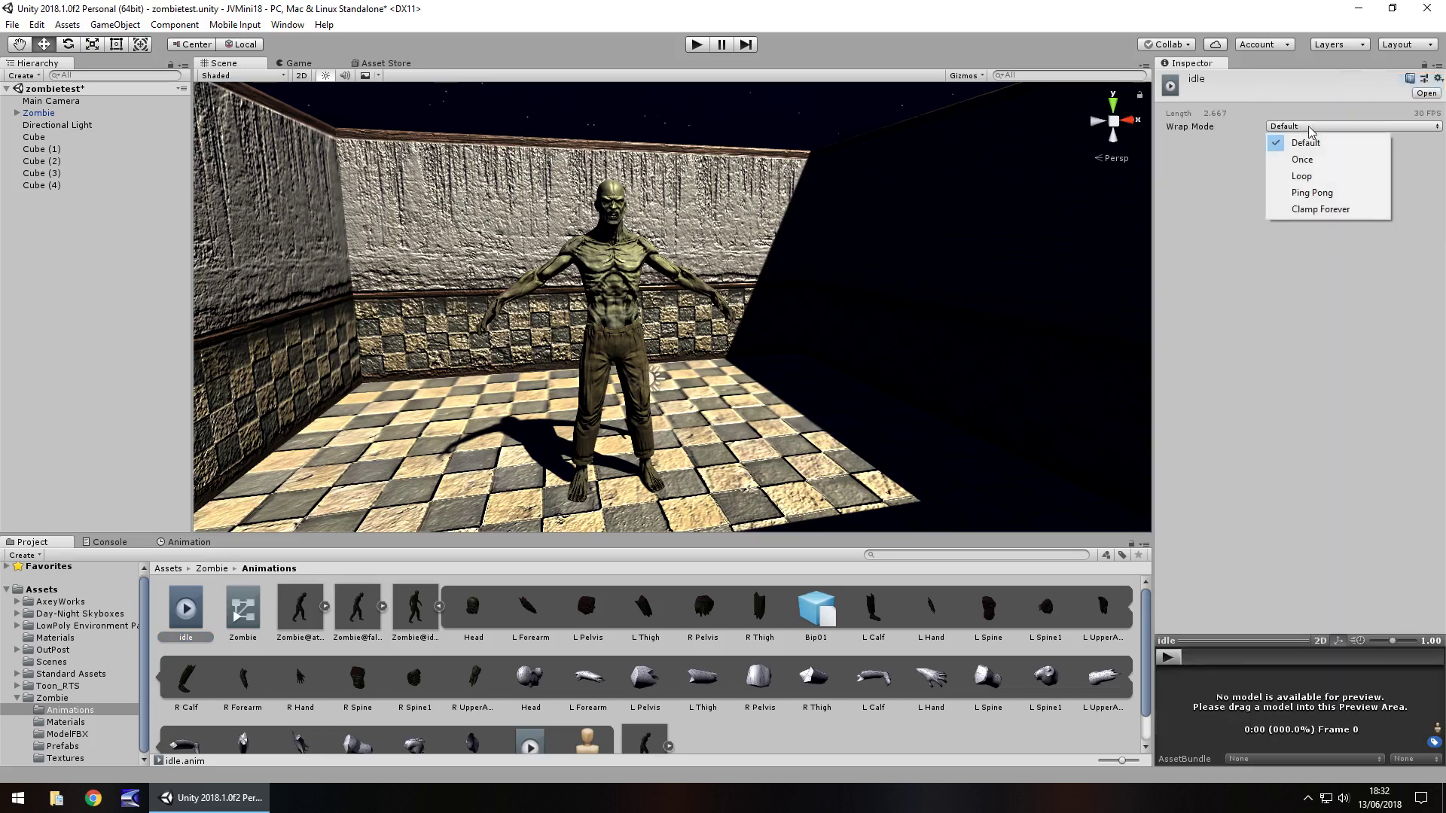
pyautogui.click(1301, 177)
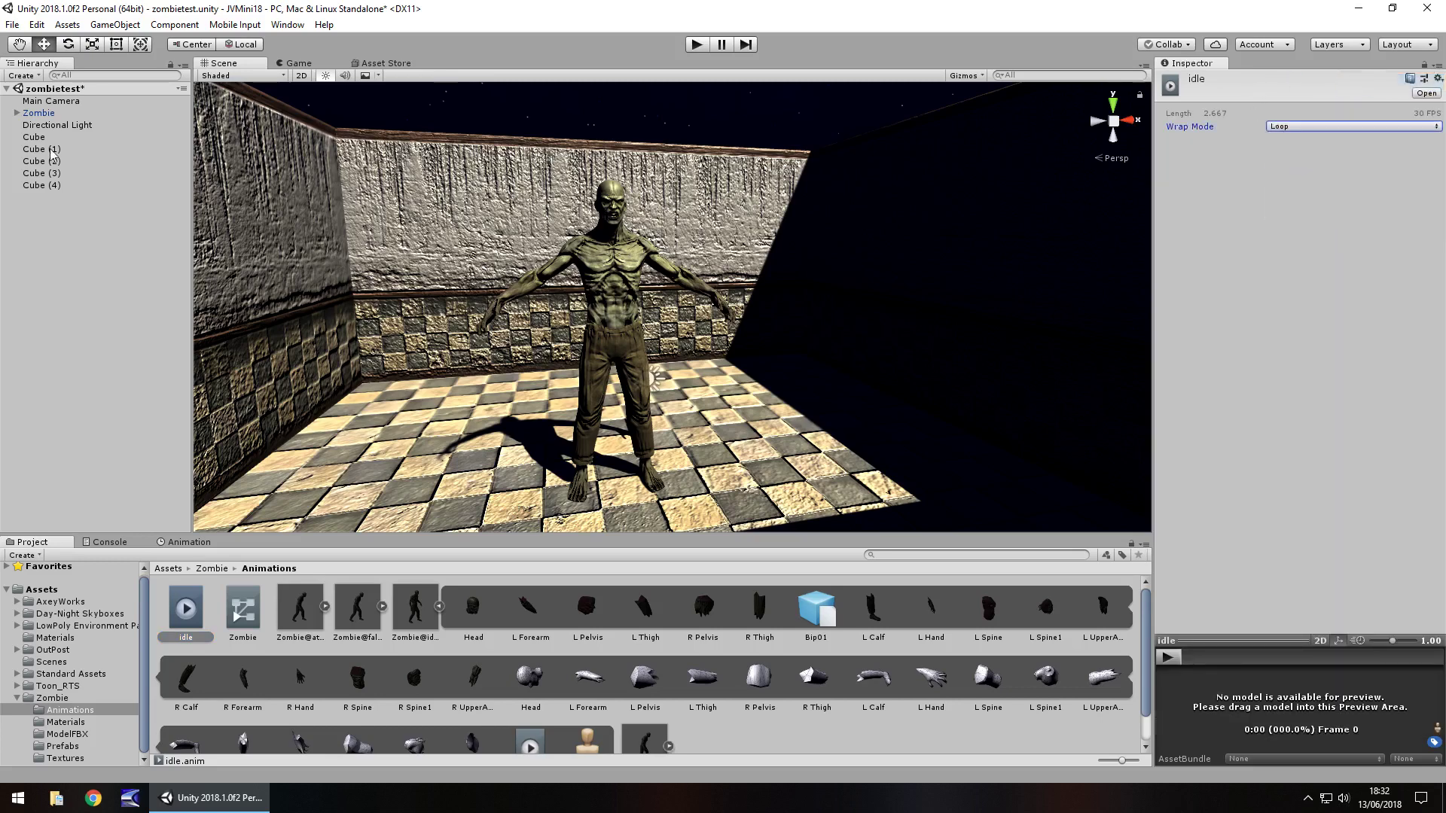
# Assign the idle clip to the Zombie's Animation component and test it in Play mode.
pyautogui.click(39, 113)
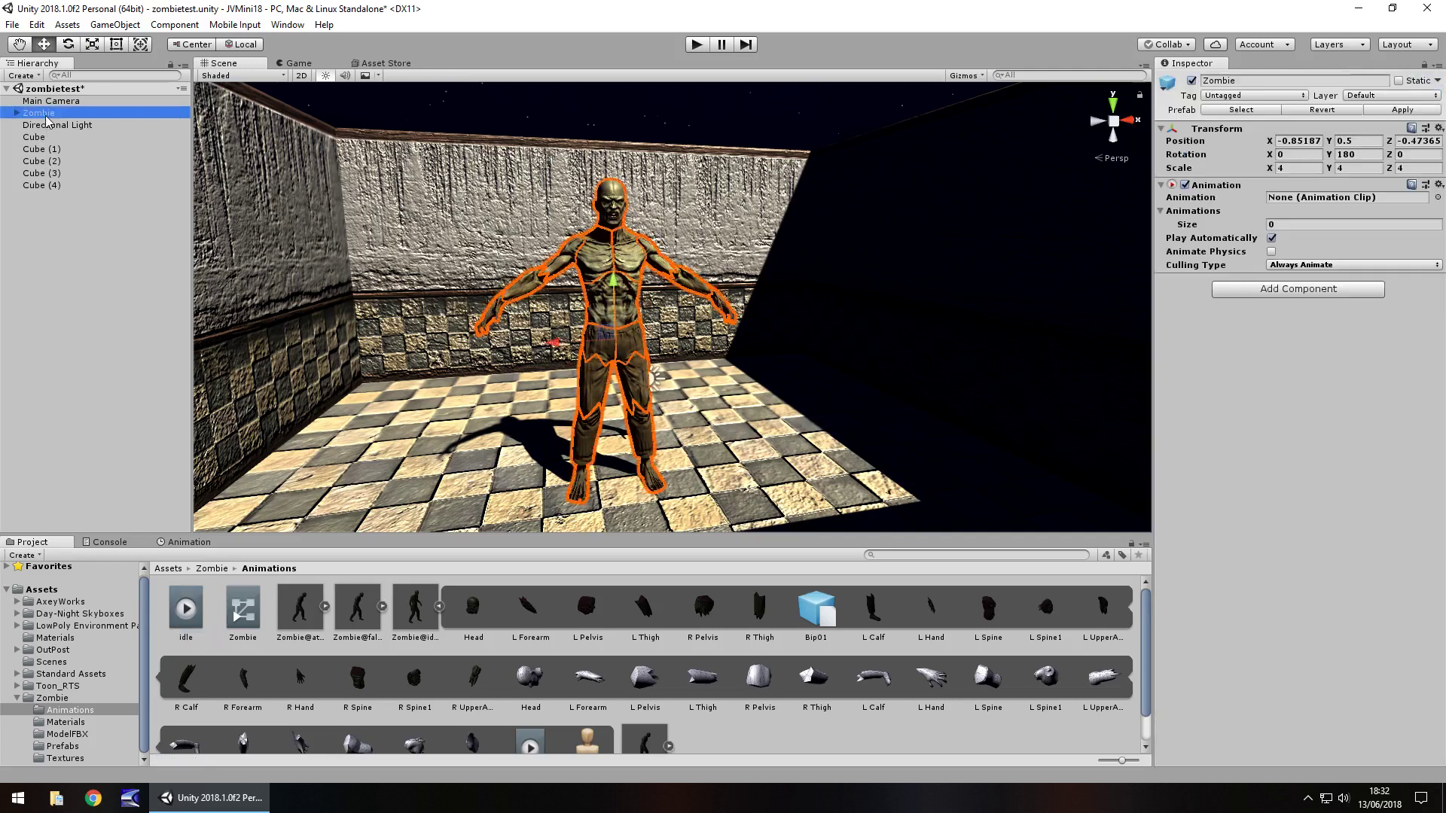
pyautogui.moveTo(1142, 253); pyautogui.dragTo(1311, 197)
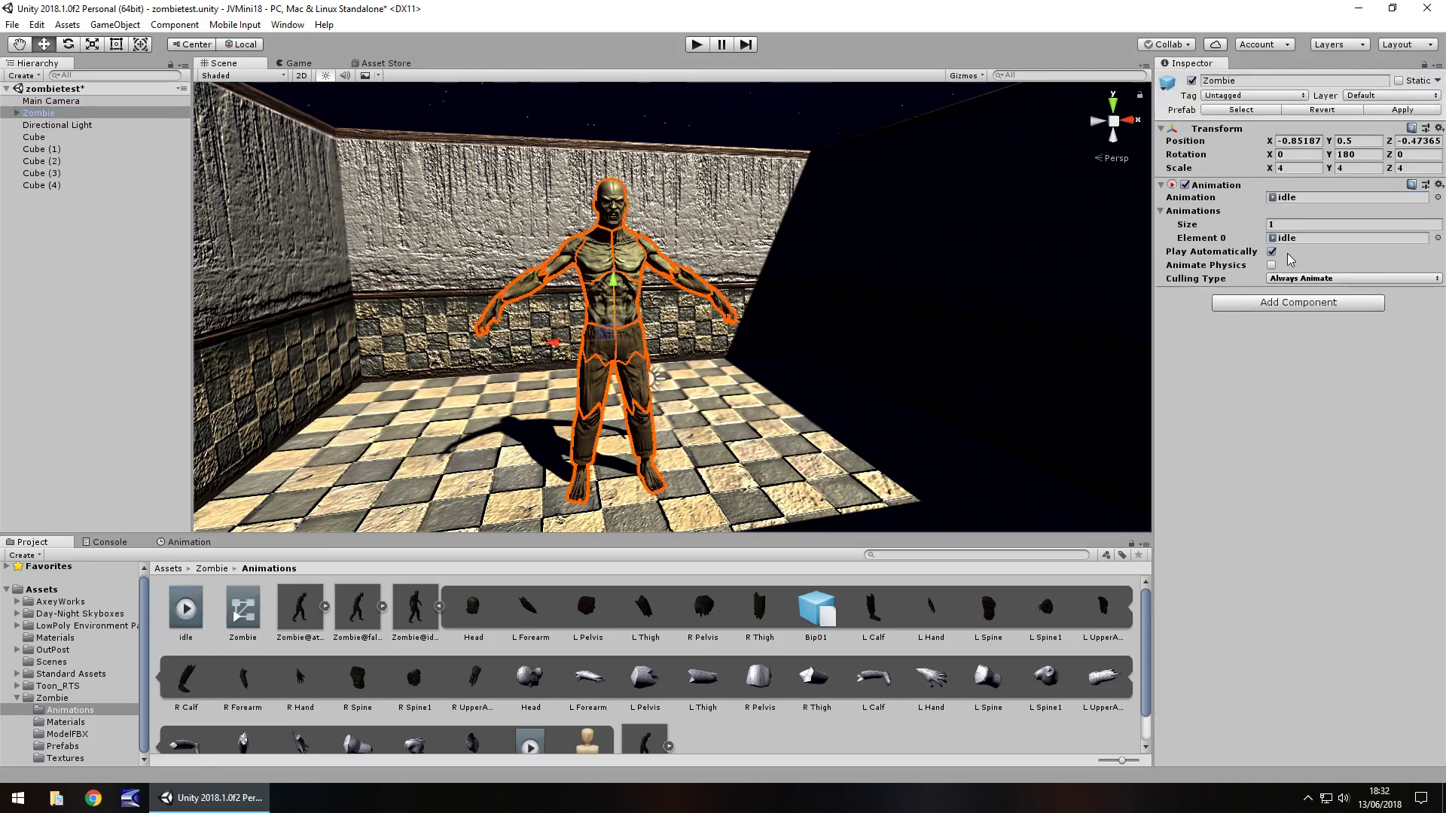
pyautogui.click(698, 47)
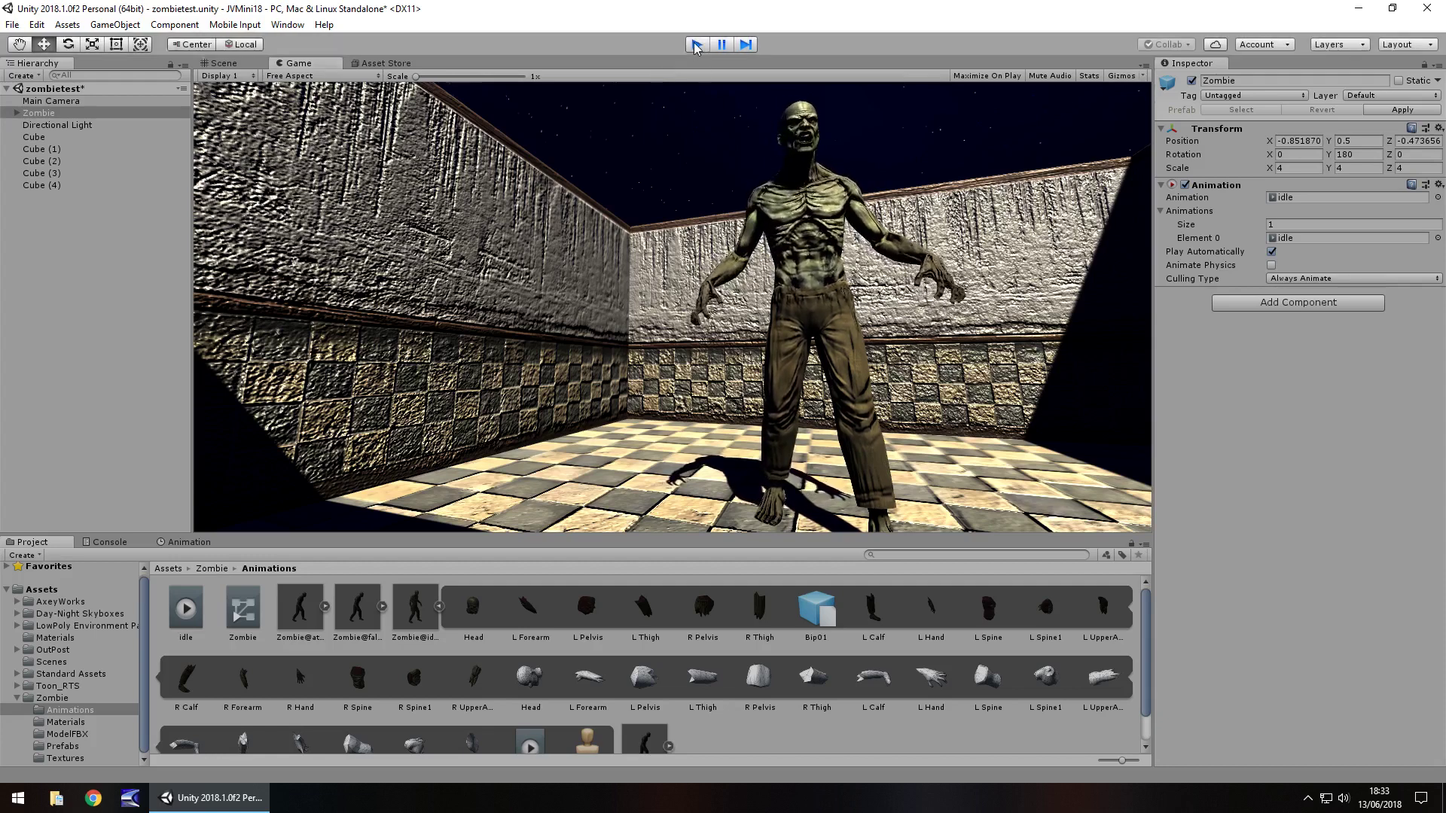
pyautogui.click(697, 45)
pyautogui.click(439, 607)
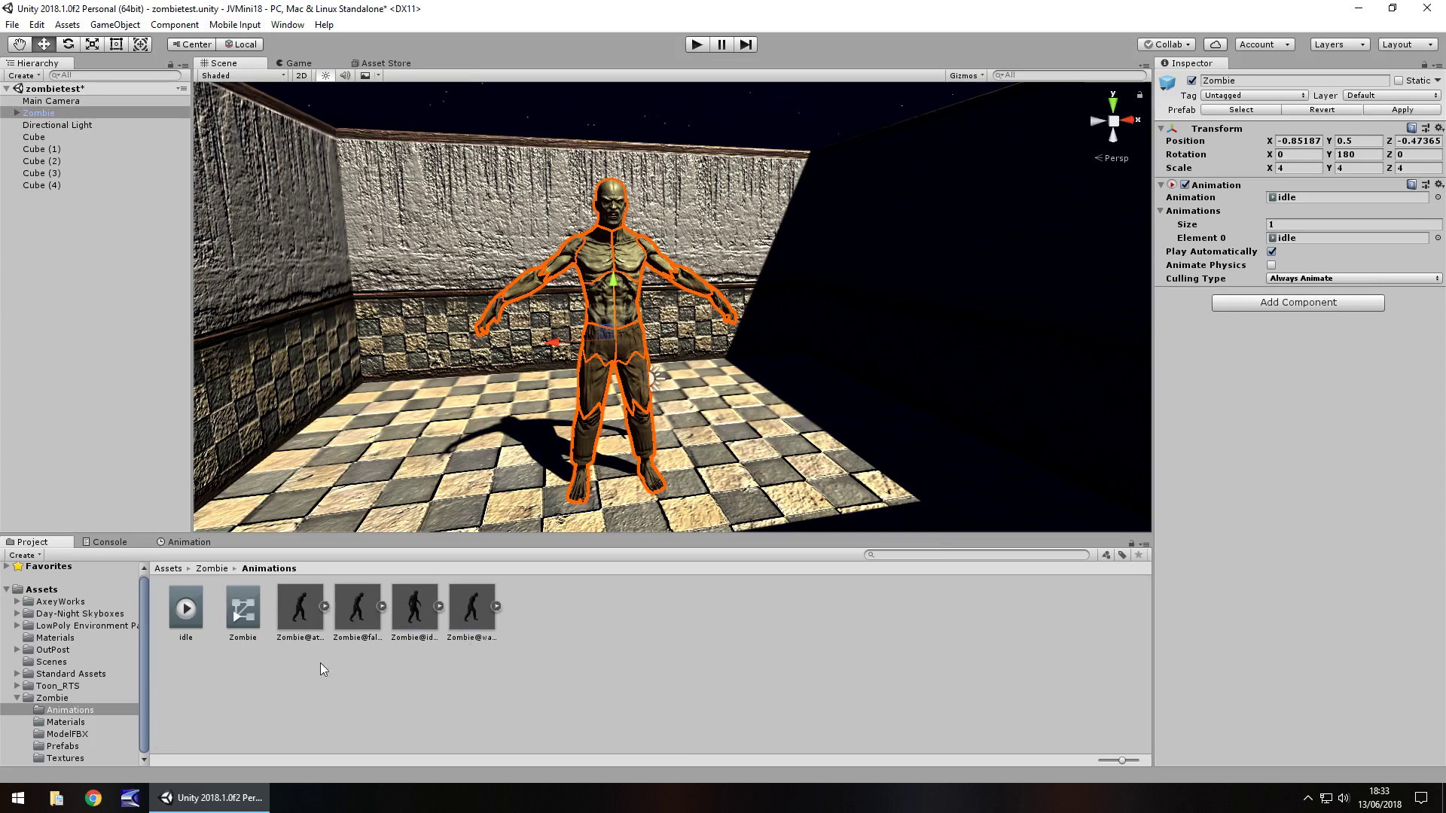
# Give Zombie@attack a Generic rig with Avatar Definition 'Create From This Model' and apply.
pyautogui.click(77, 735)
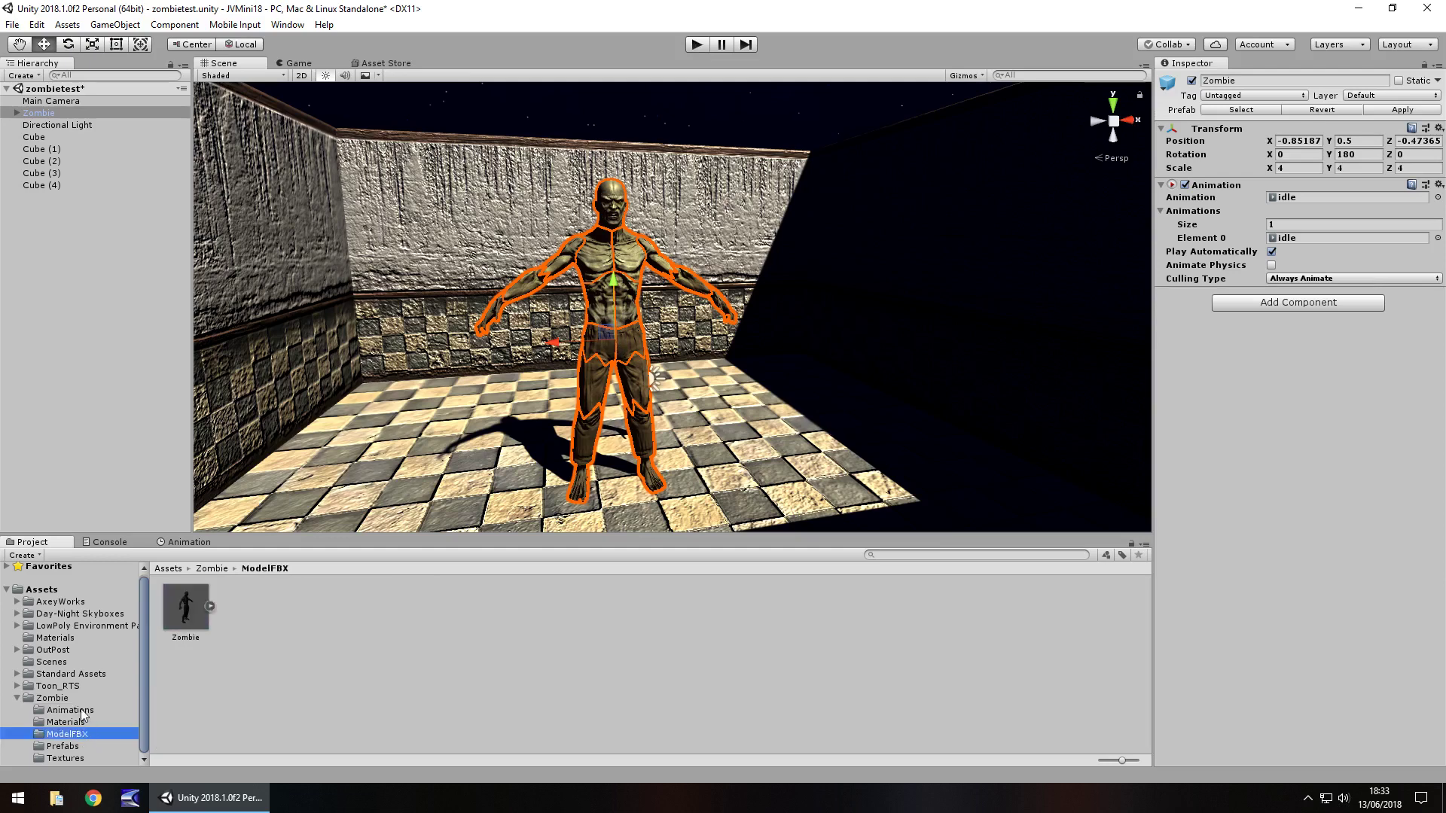
pyautogui.click(76, 710)
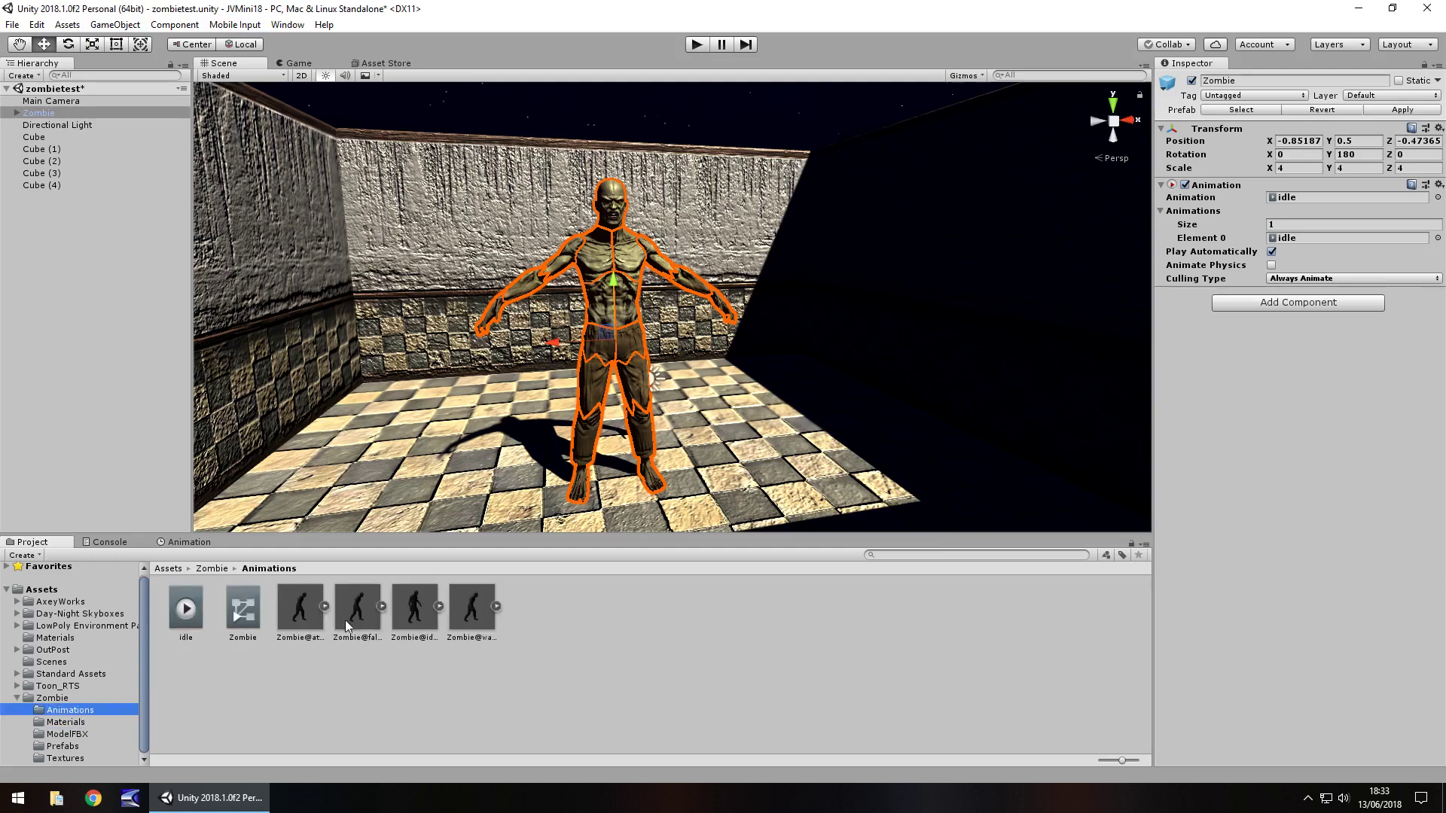
pyautogui.click(302, 608)
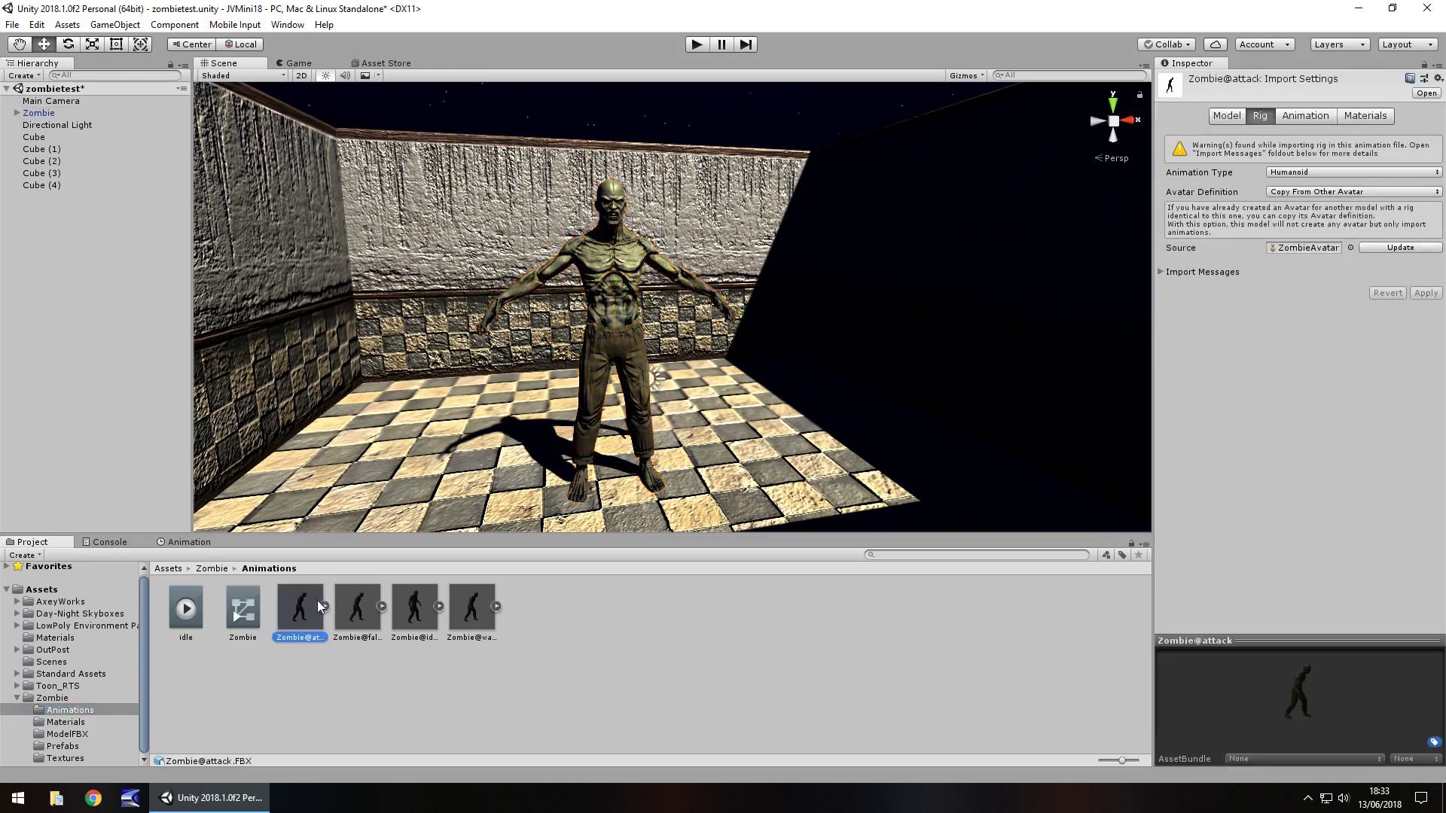
pyautogui.click(1288, 173)
pyautogui.click(1307, 222)
pyautogui.click(1310, 193)
pyautogui.click(1312, 210)
pyautogui.click(1424, 260)
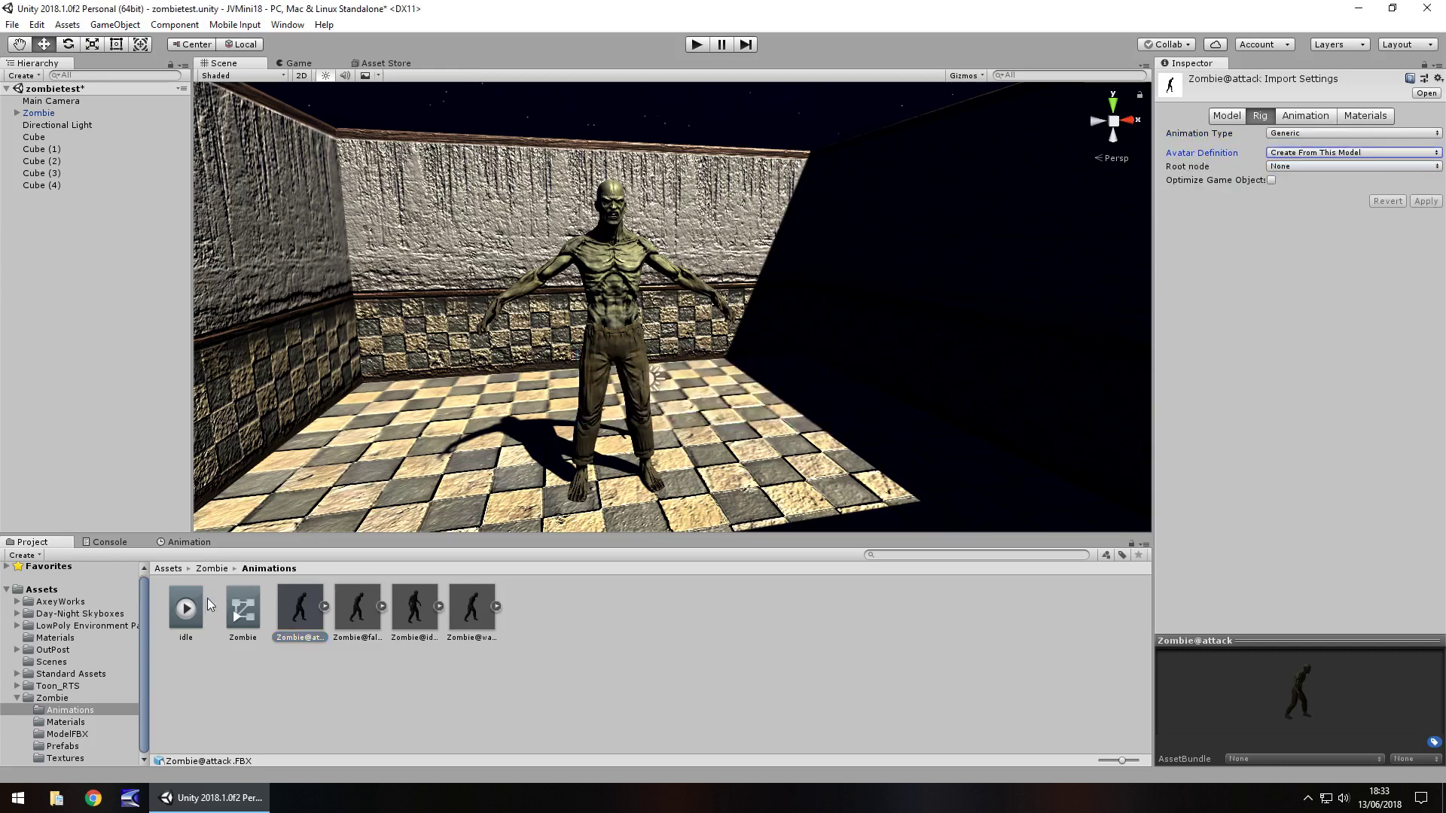
# Duplicate the attack clip out of Zombie@attack as a standalone asset.
pyautogui.click(323, 607)
pyautogui.scroll(-1, 459, 727)
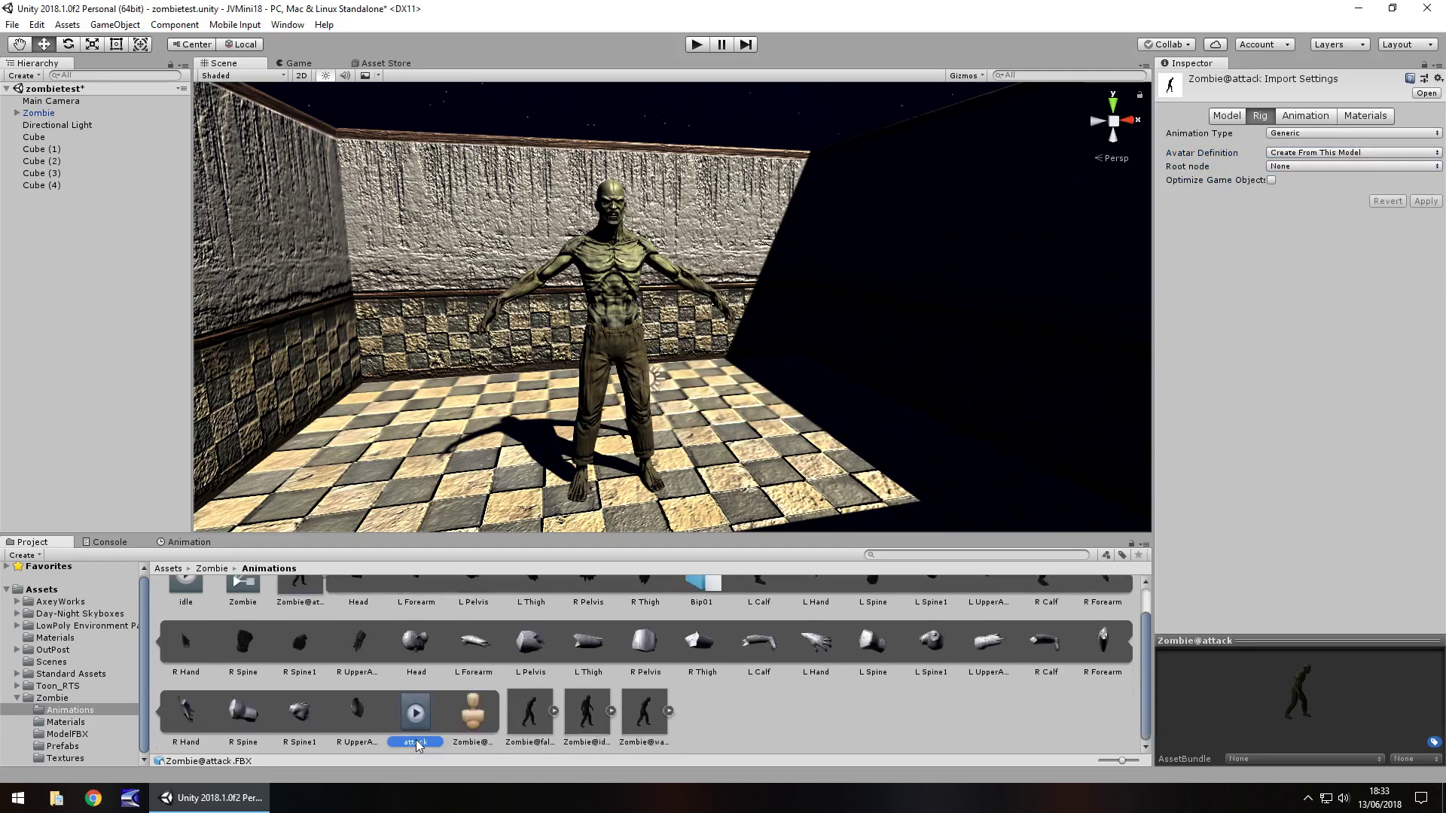
pyautogui.click(440, 712)
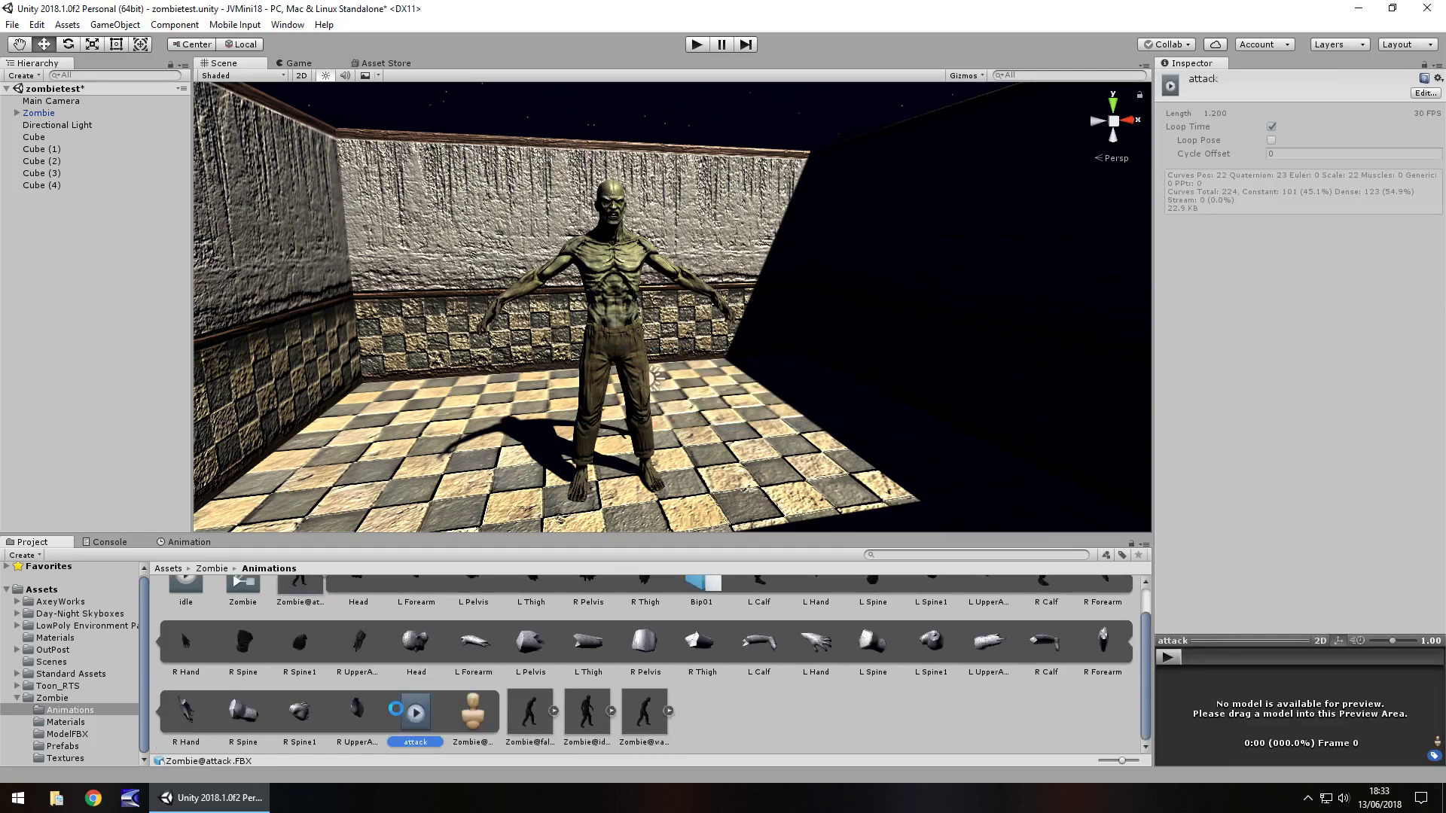
pyautogui.hotkey('ctrl', 'd')
# Mark the attack clip Legacy in the Debug inspector and set its Wrap Mode to Loop.
pyautogui.click(1438, 66)
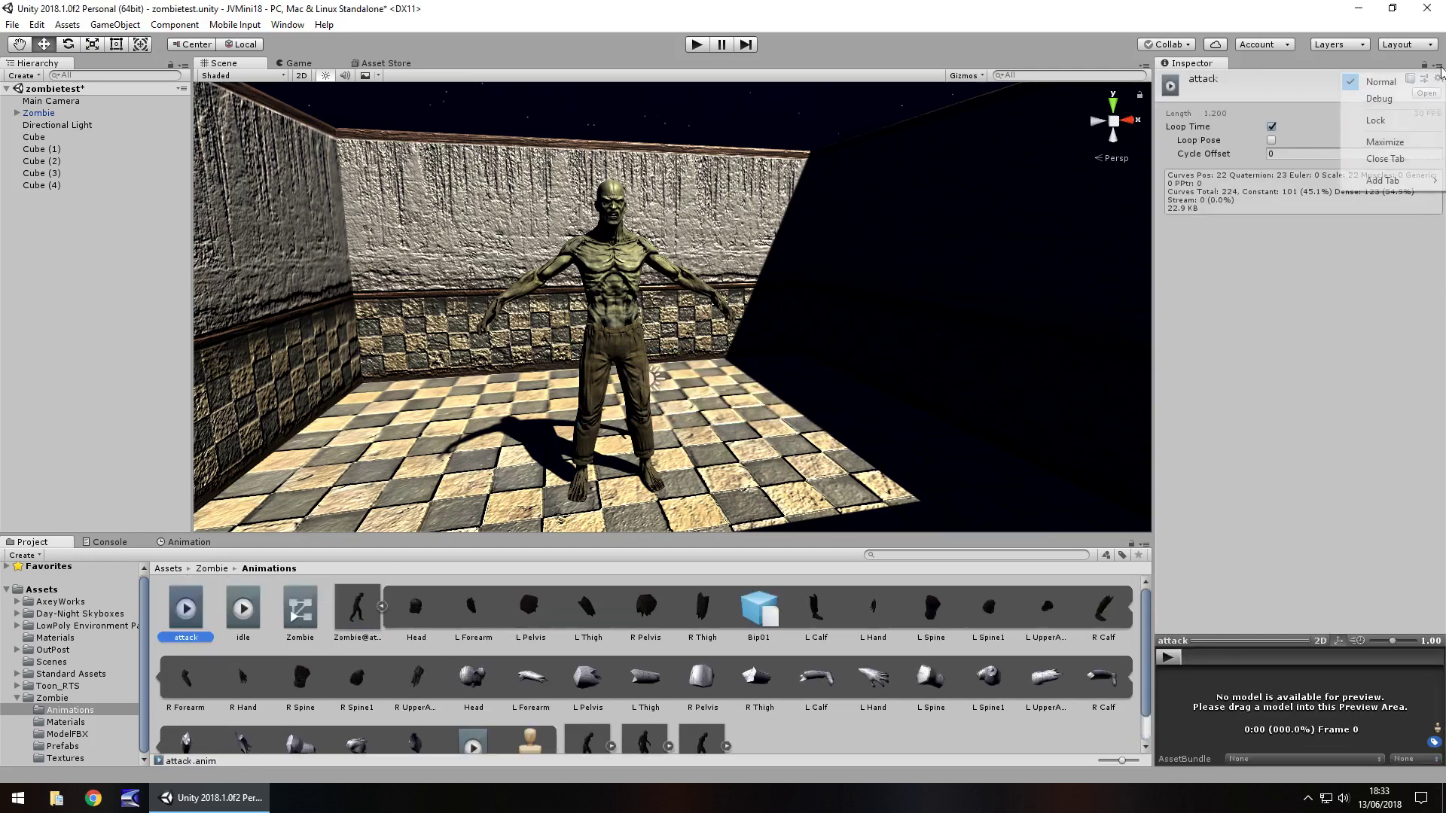
pyautogui.click(1379, 99)
pyautogui.click(1271, 140)
pyautogui.click(1439, 65)
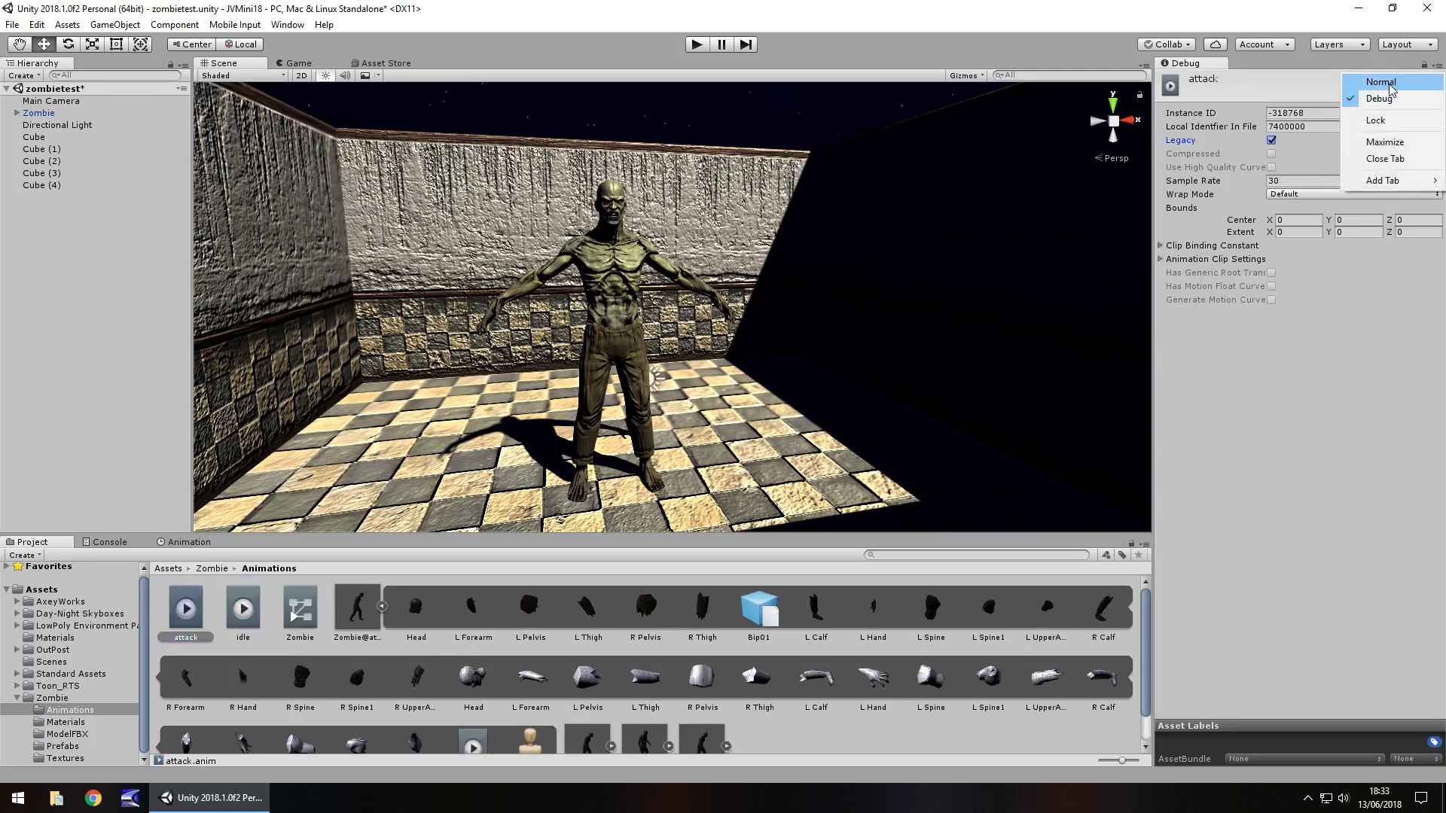
pyautogui.click(1380, 81)
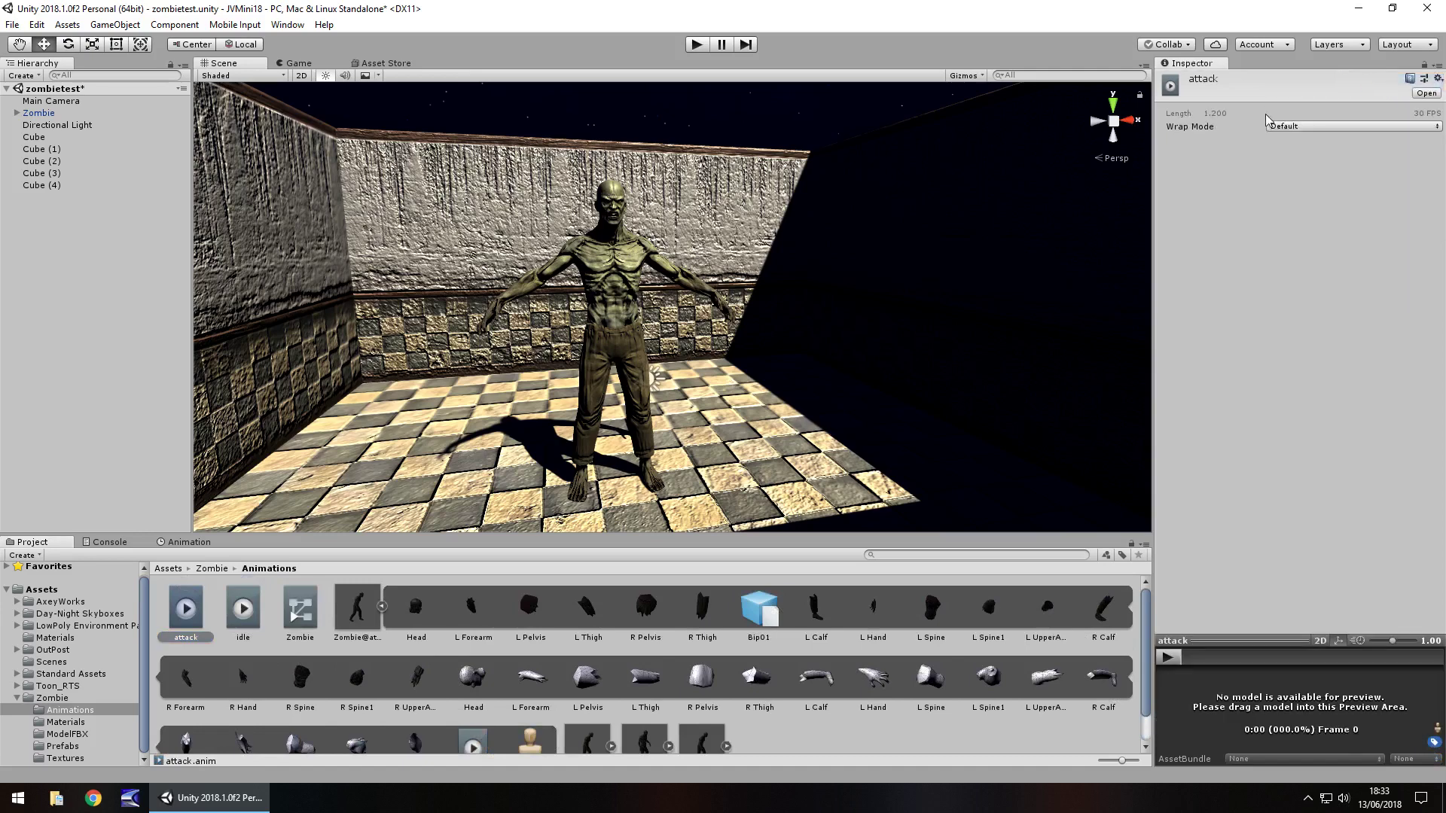
pyautogui.click(1308, 127)
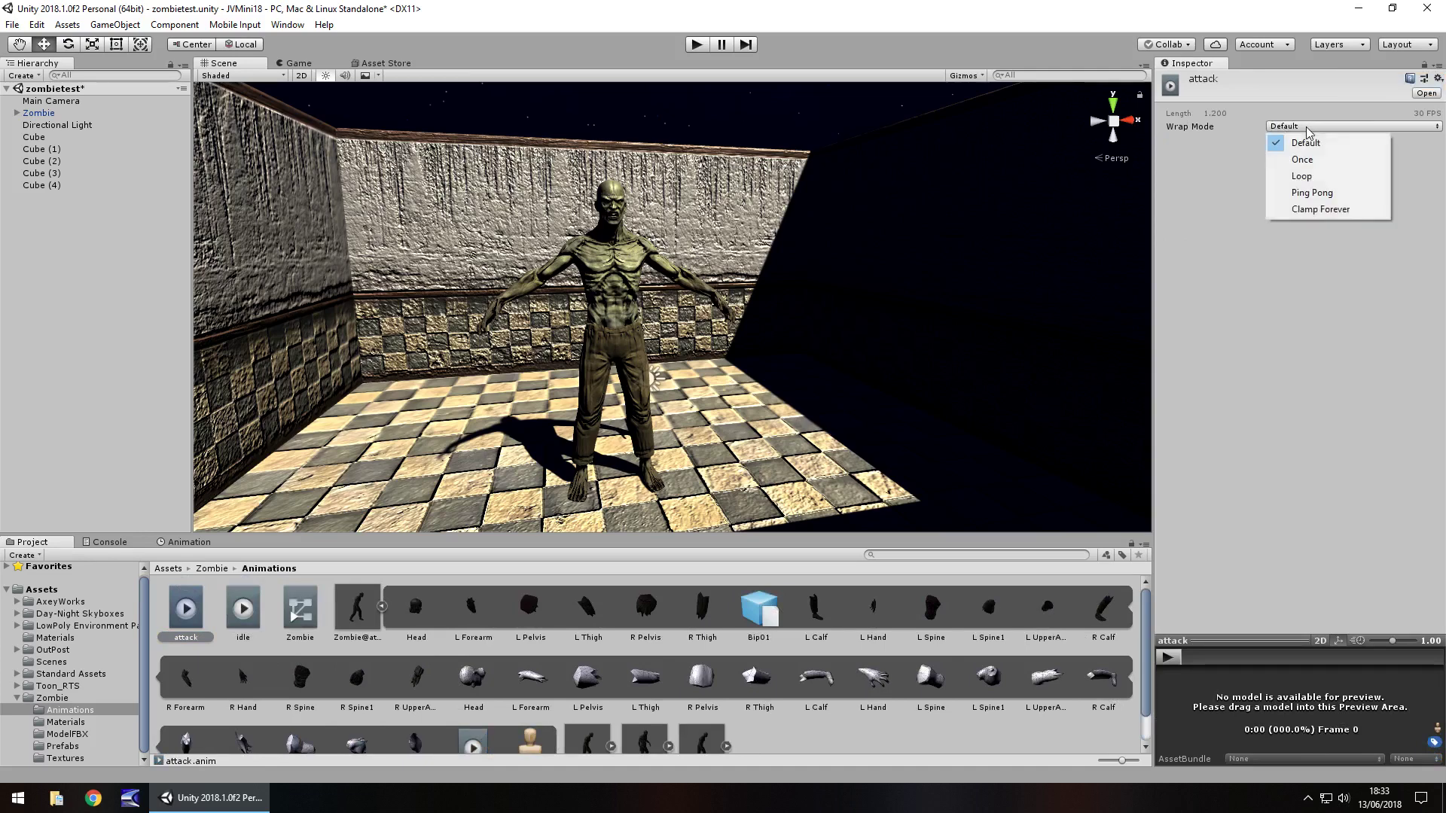
pyautogui.click(1320, 177)
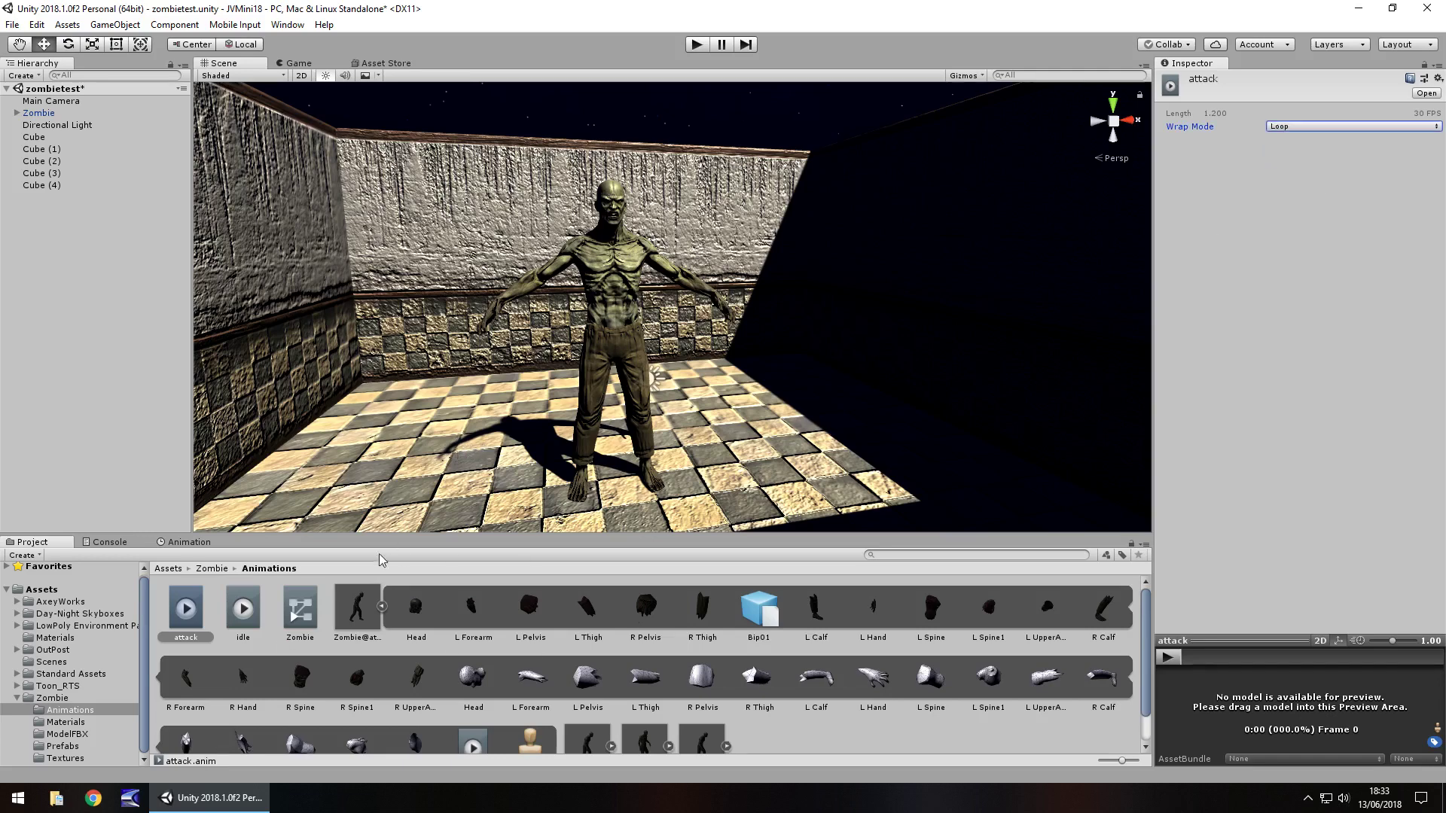
pyautogui.click(382, 606)
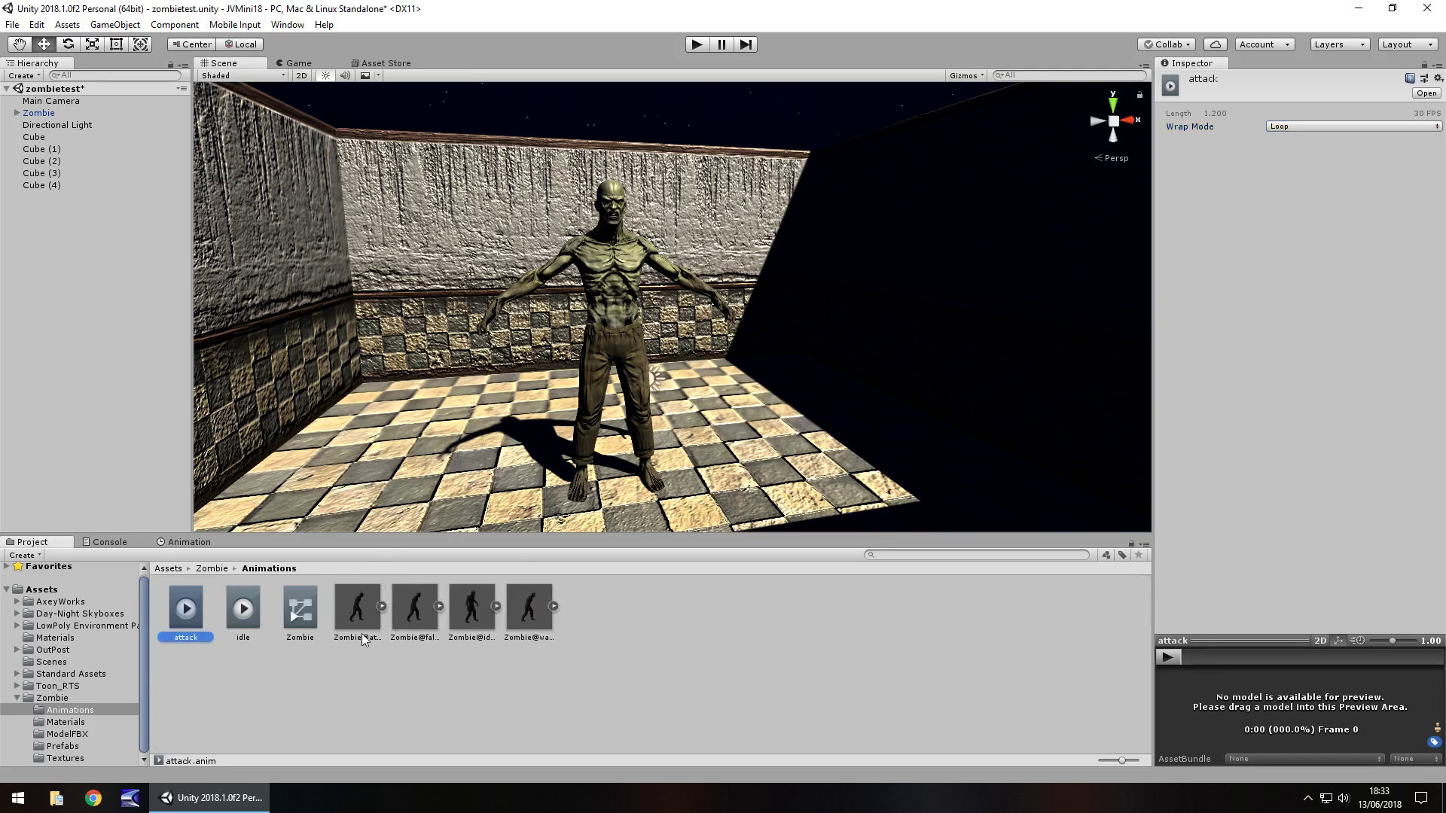
# Create a C# script named ZombieAnim in the Animations folder and open it in Visual Studio.
pyautogui.rightClick(628, 609)
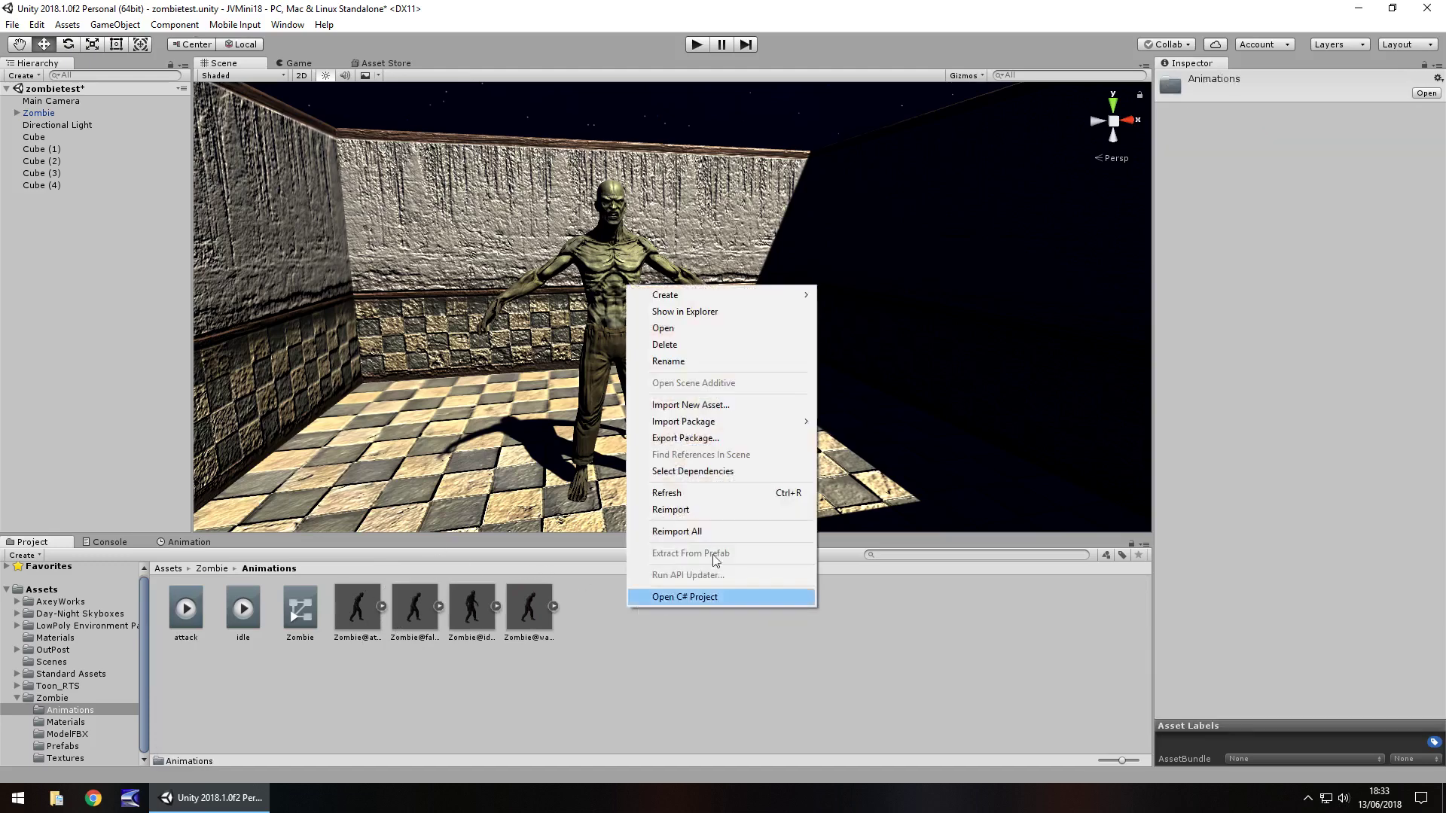
pyautogui.moveTo(783, 296)
pyautogui.click(887, 318)
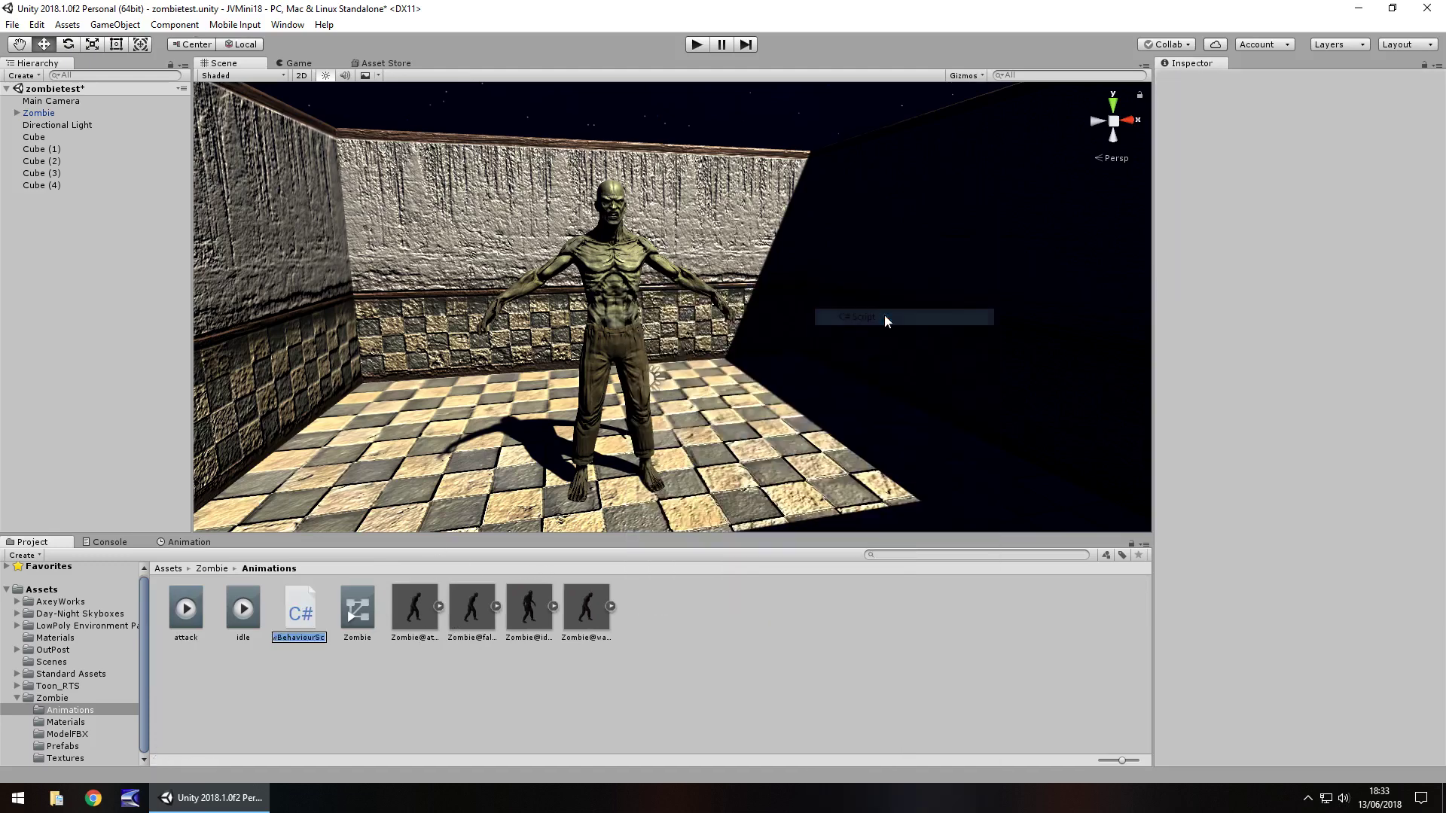
pyautogui.write('ZombieAnim')
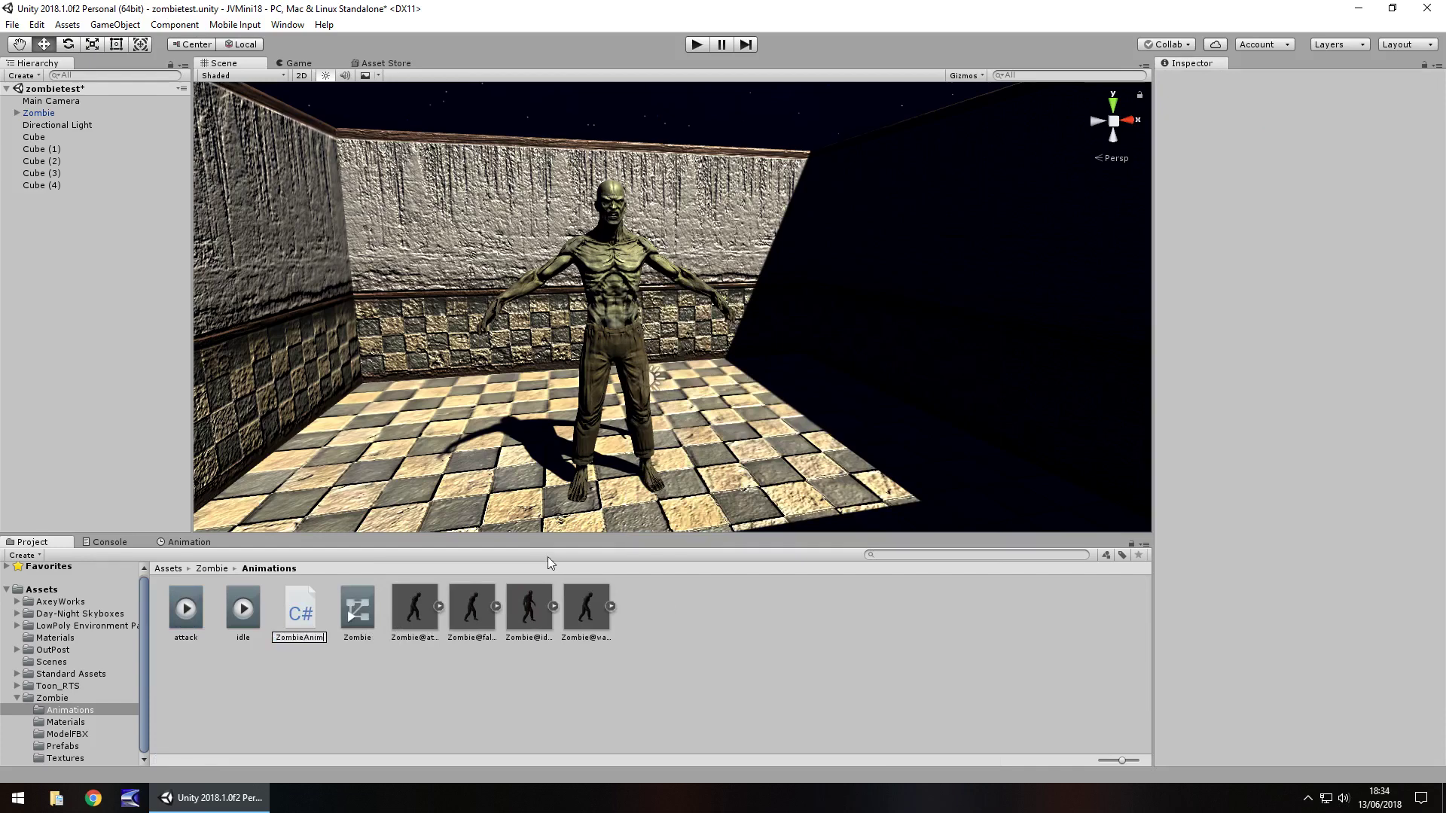
pyautogui.press('Return')
pyautogui.doubleClick(597, 584)
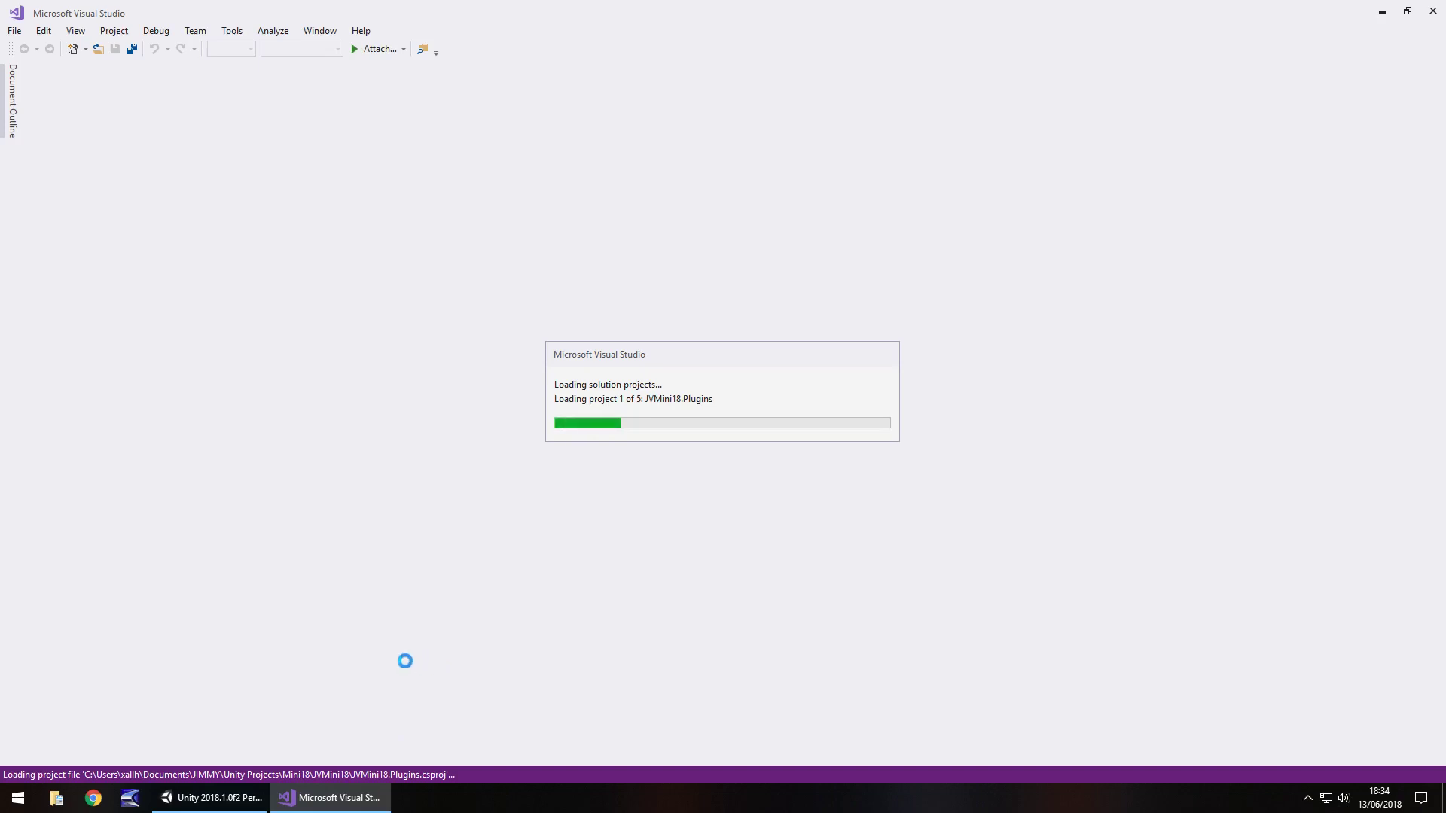
# Switch to Visual Studio once the solution has loaded to view ZombieAnim.cs.
pyautogui.click(226, 797)
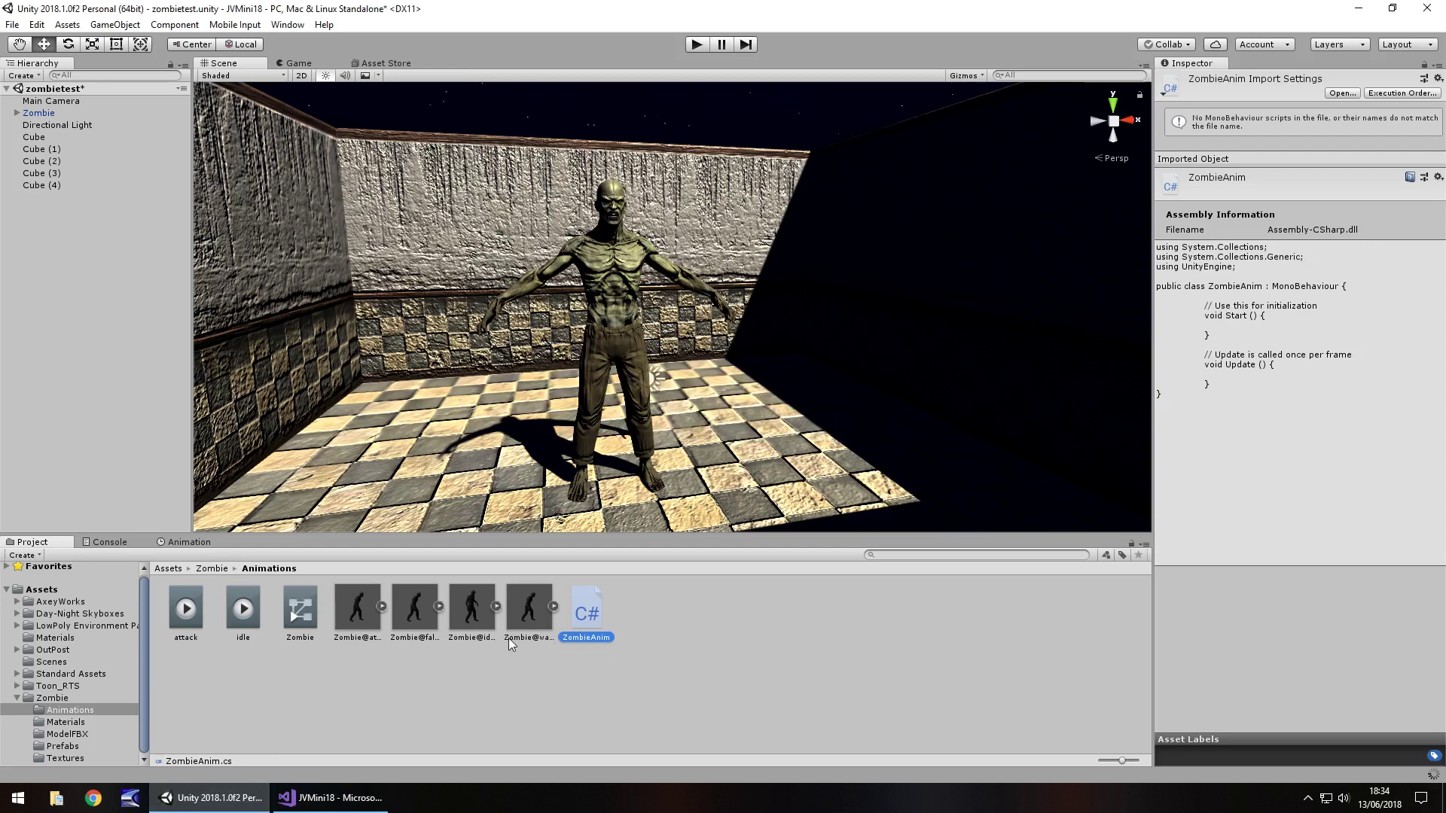
pyautogui.click(346, 803)
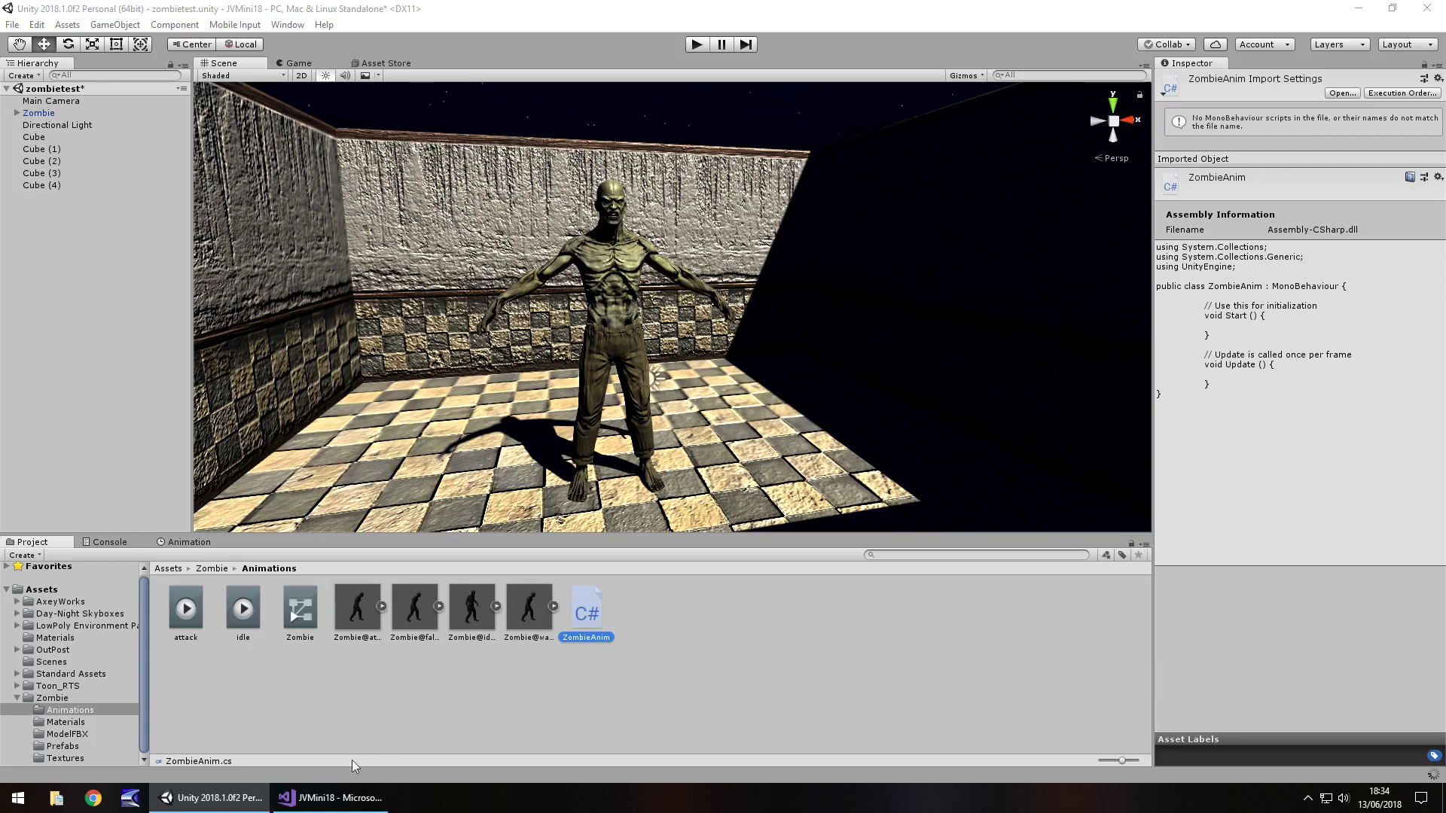
pyautogui.moveTo(335, 800)
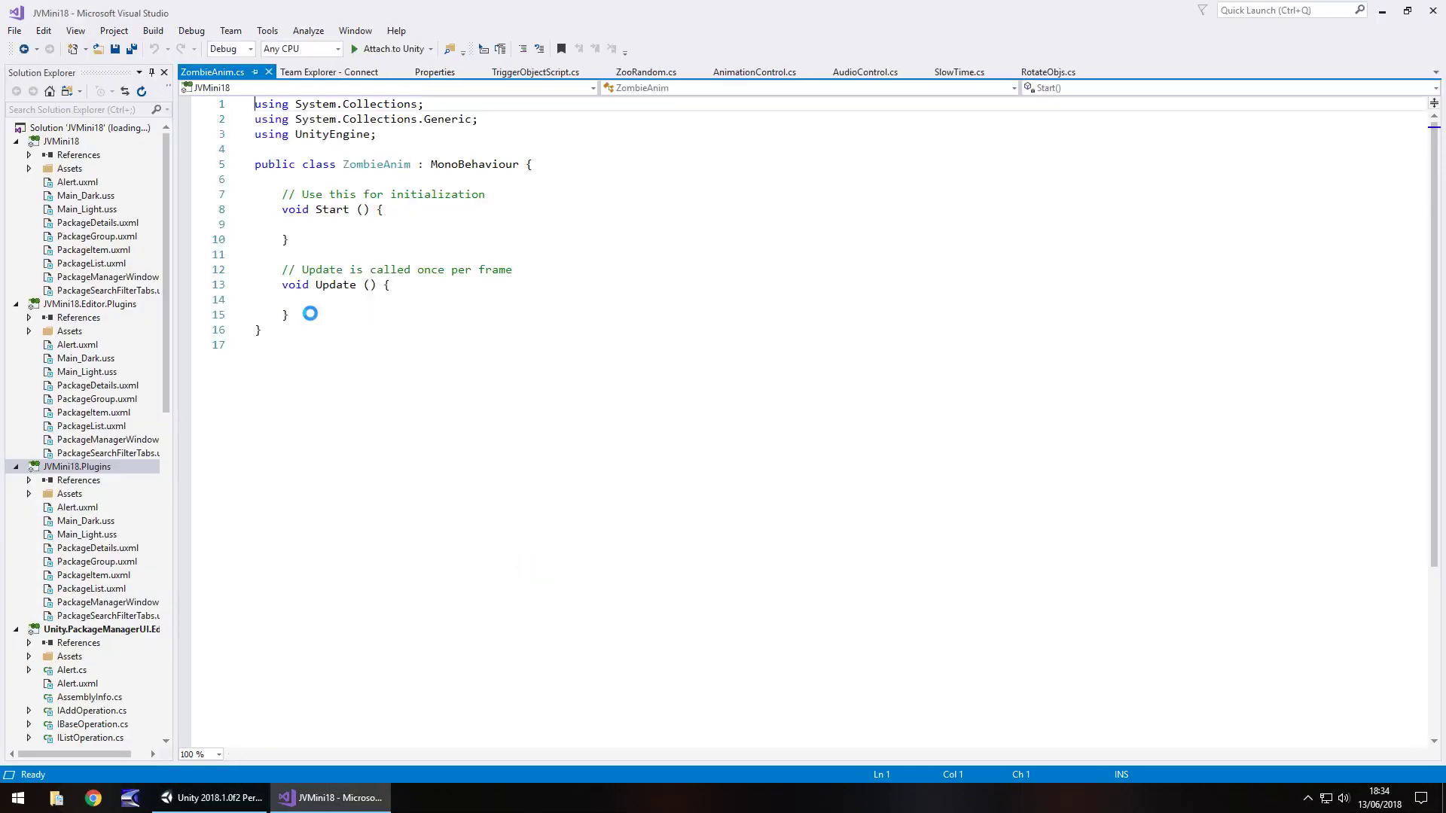
# Delete the default Start and Update methods from the ZombieAnim class.
pyautogui.moveTo(310, 315); pyautogui.dragTo(221, 184)
pyautogui.press('Return')
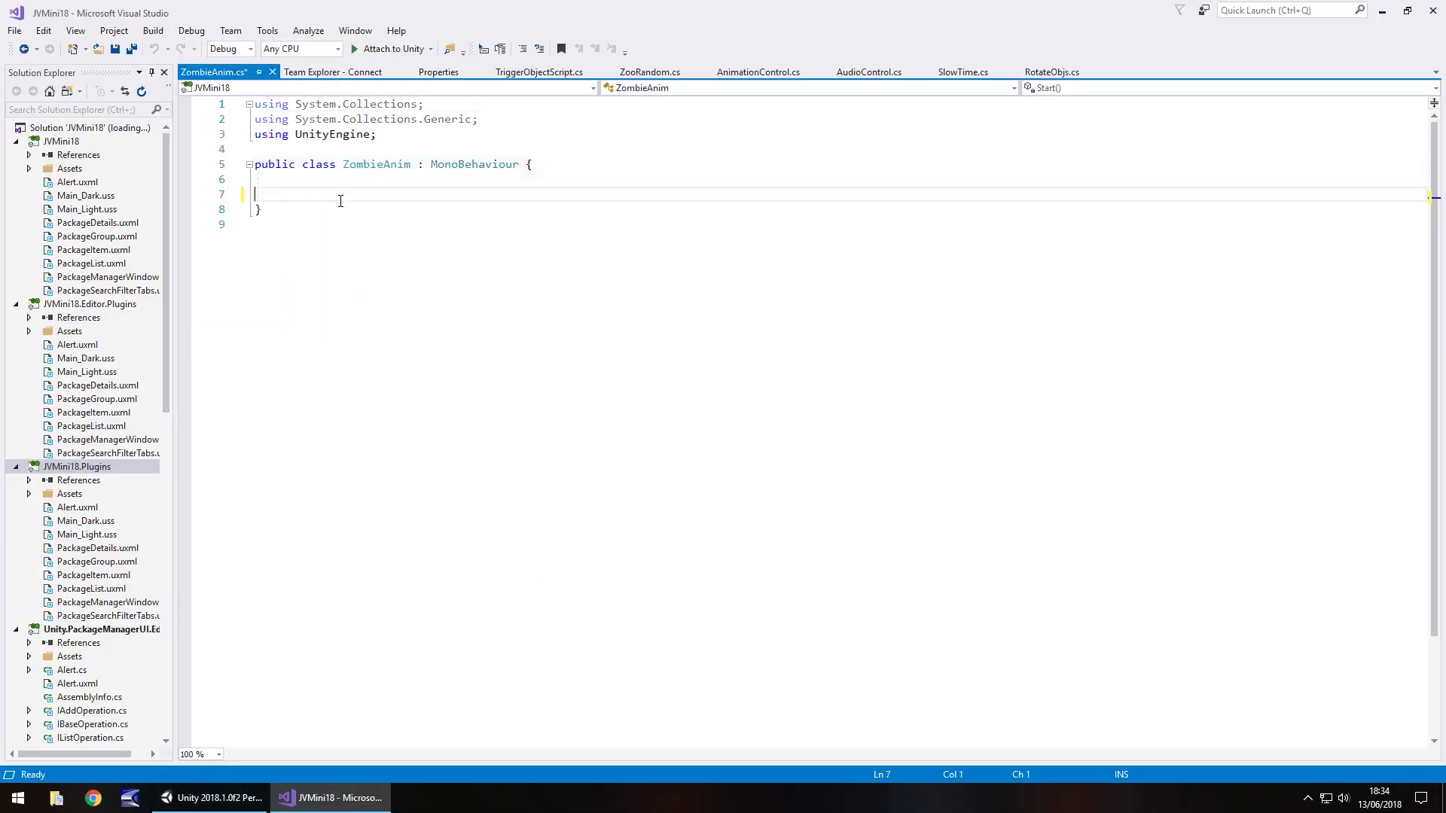
pyautogui.press('Return')
pyautogui.click(343, 189)
# Add a public GameObject theZombie field and a ChangeAnim method playing "attack", then save.
pyautogui.write('pu')
pyautogui.write('bliu')
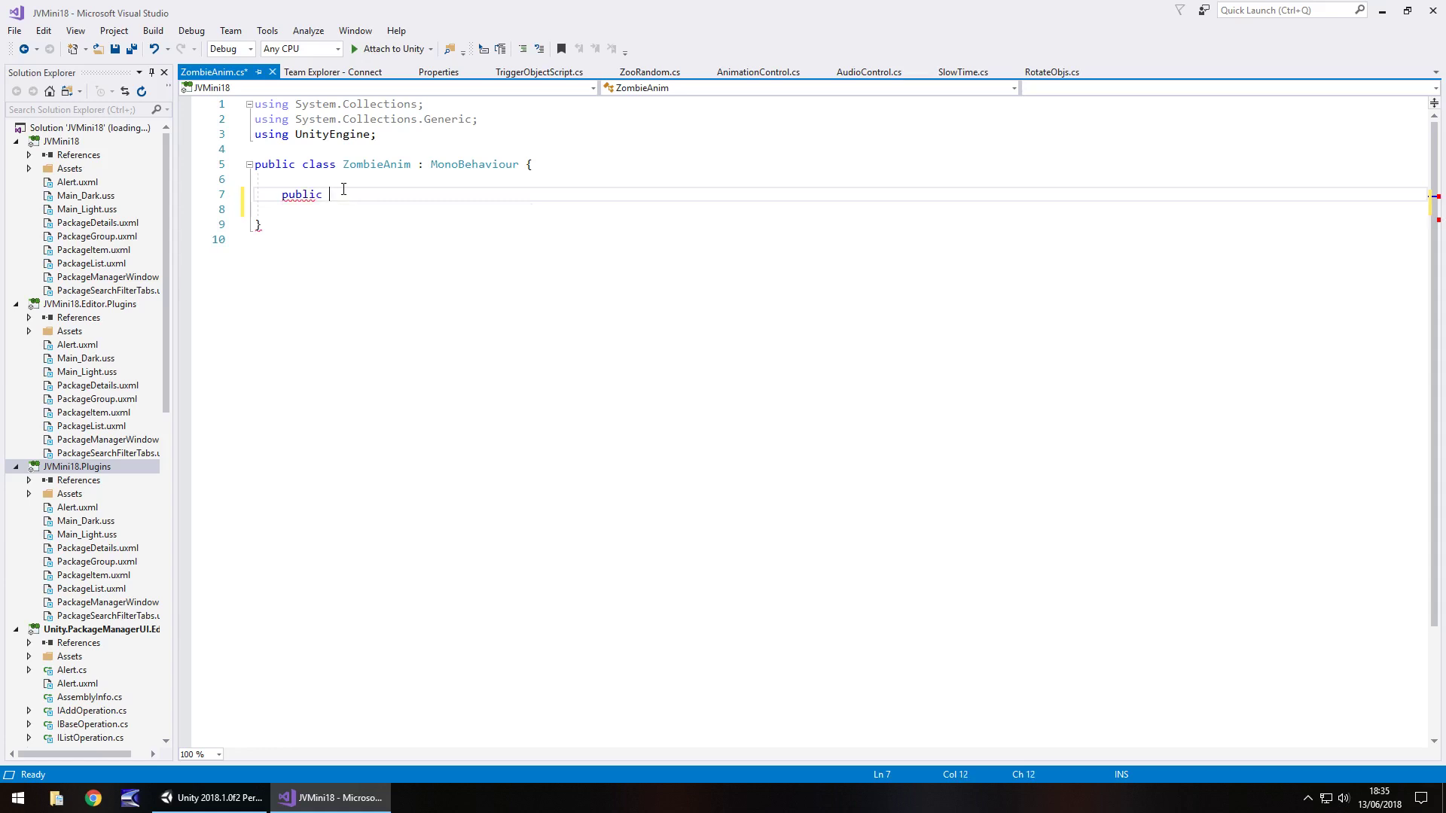
pyautogui.write('GameOb')
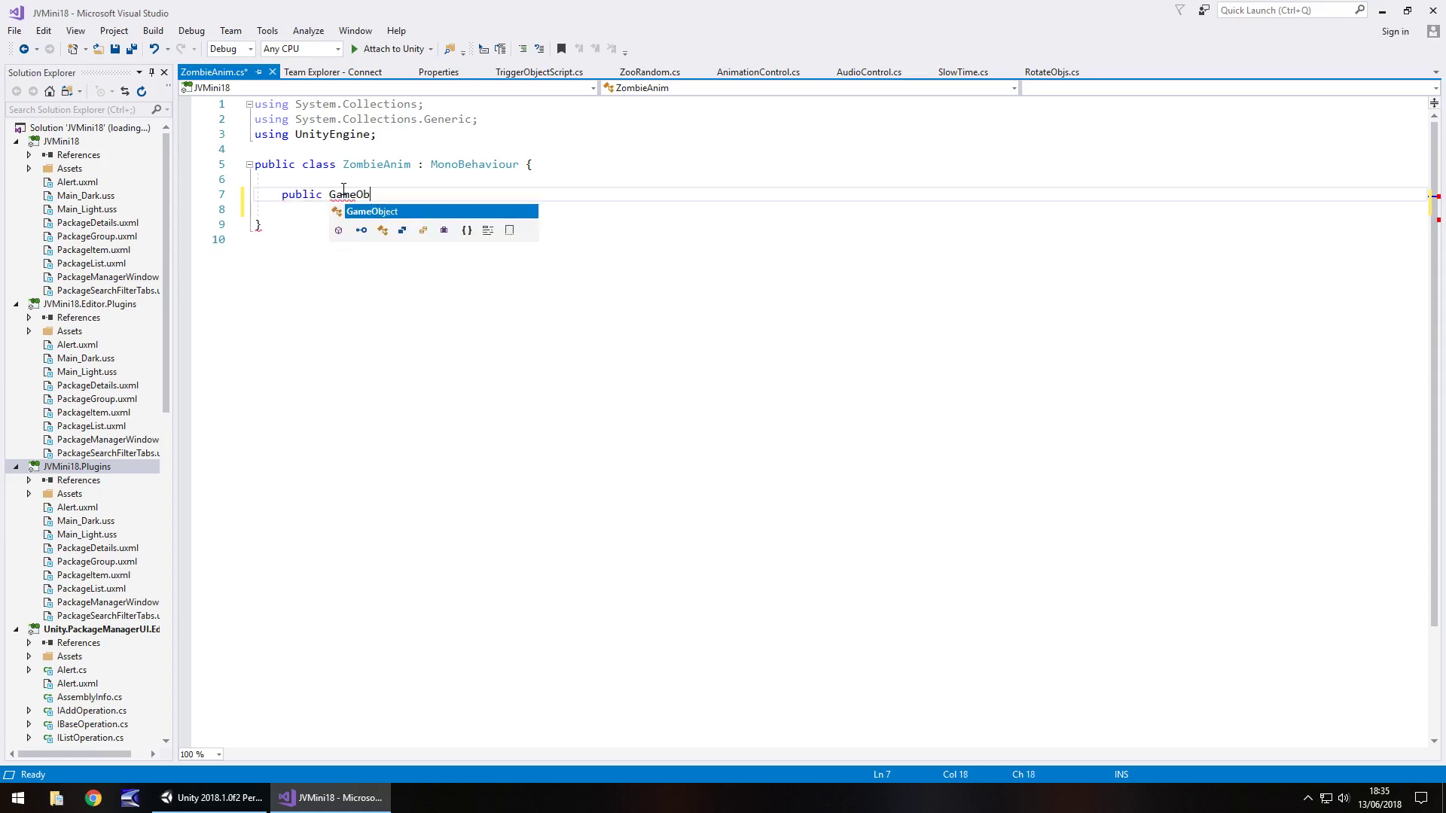
pyautogui.write('ject theZom')
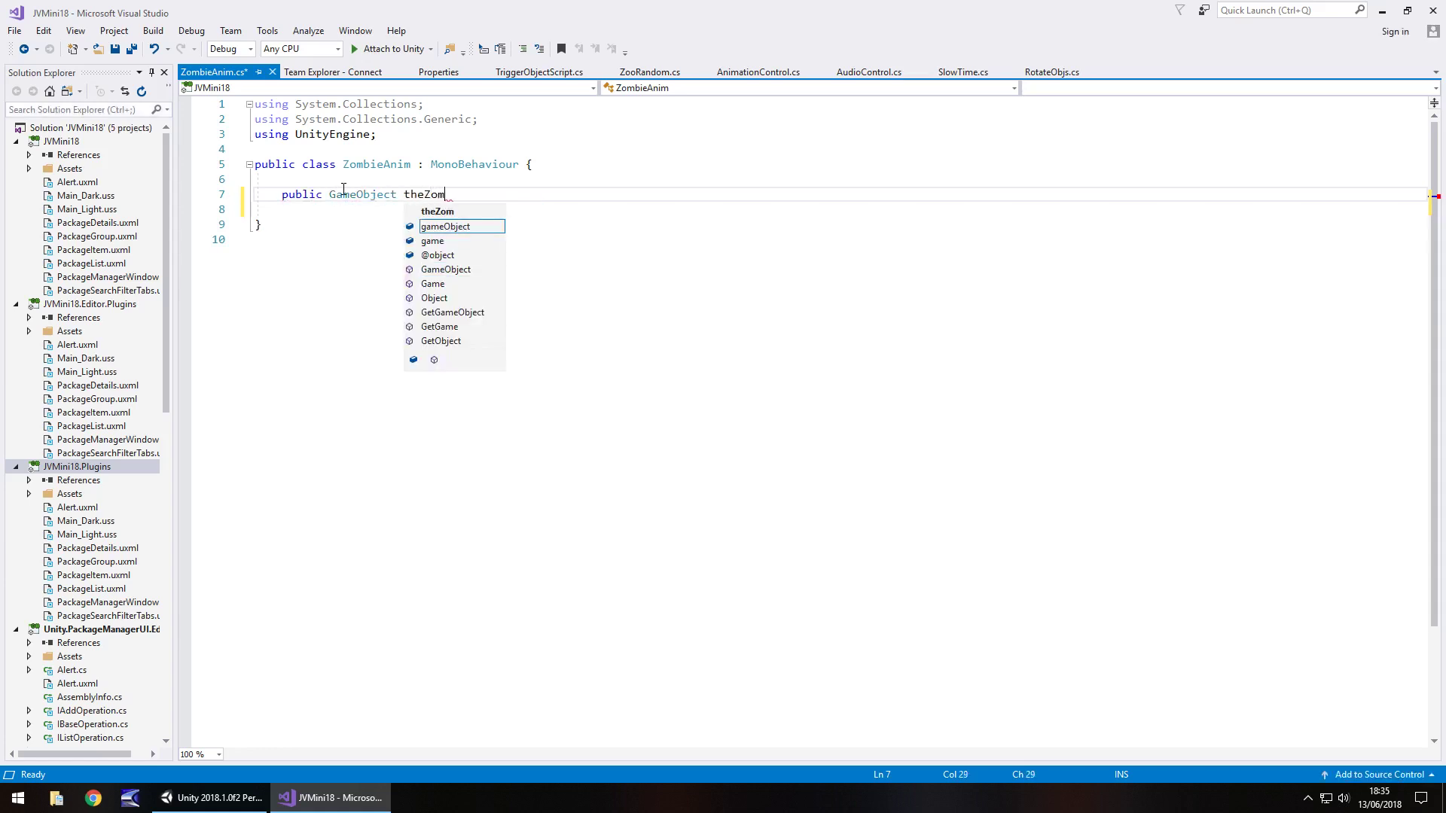
pyautogui.write('bie;')
pyautogui.press('Return')
pyautogui.press('Return')
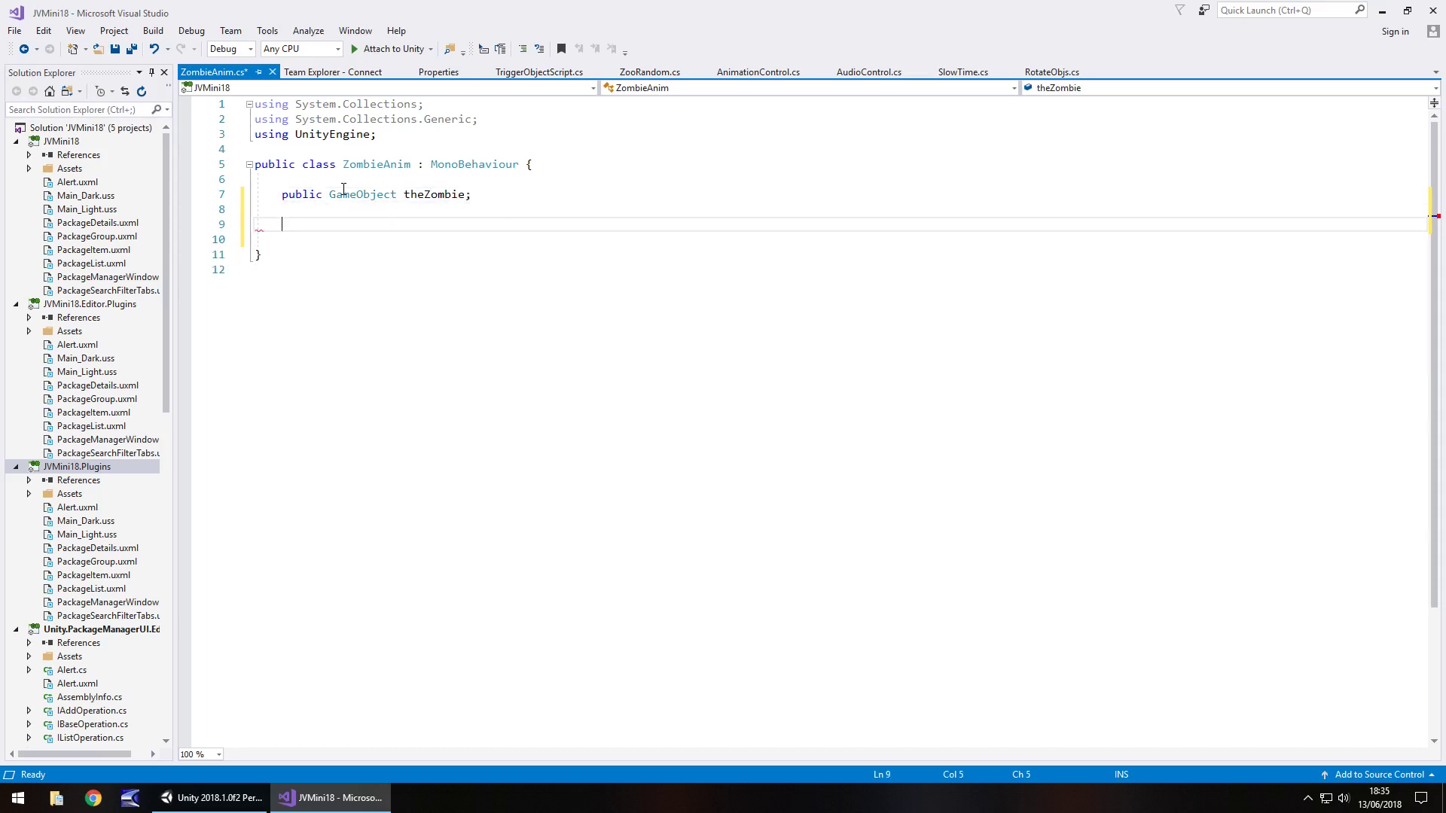
pyautogui.write('public void ChangeAni')
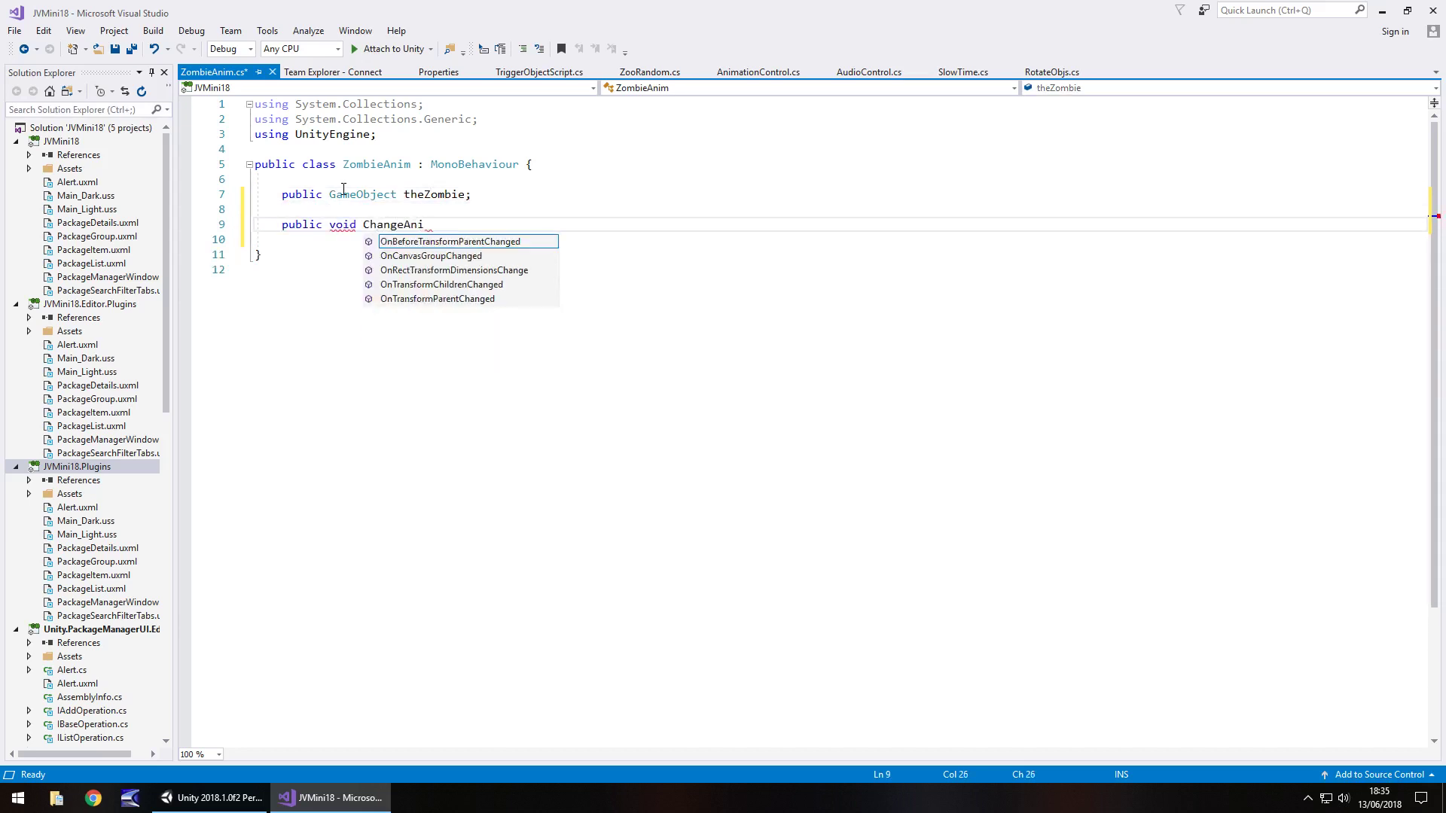
pyautogui.write('m() {')
pyautogui.press('Return')
pyautogui.write('the')
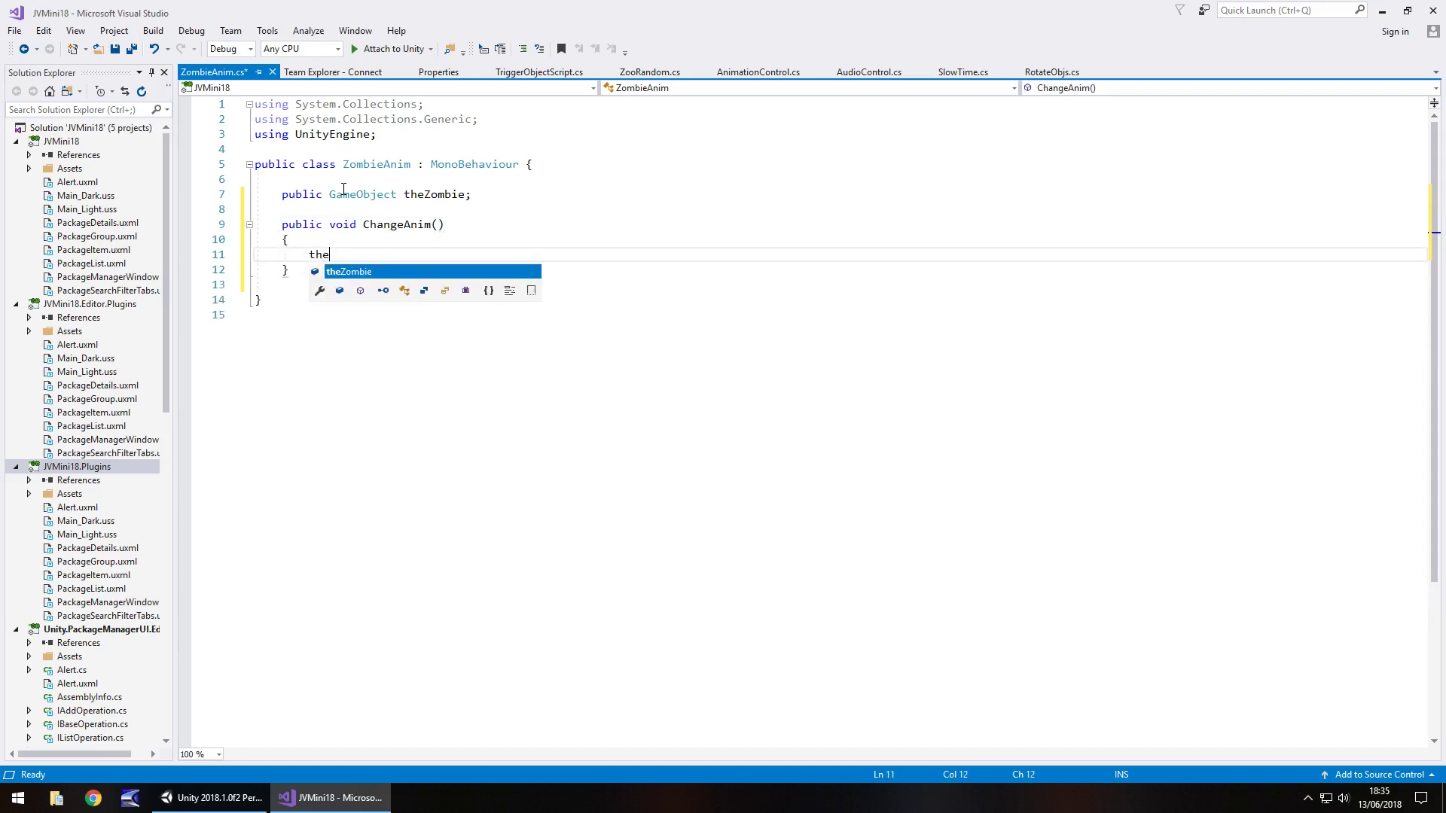
pyautogui.write('Zombie.Get')
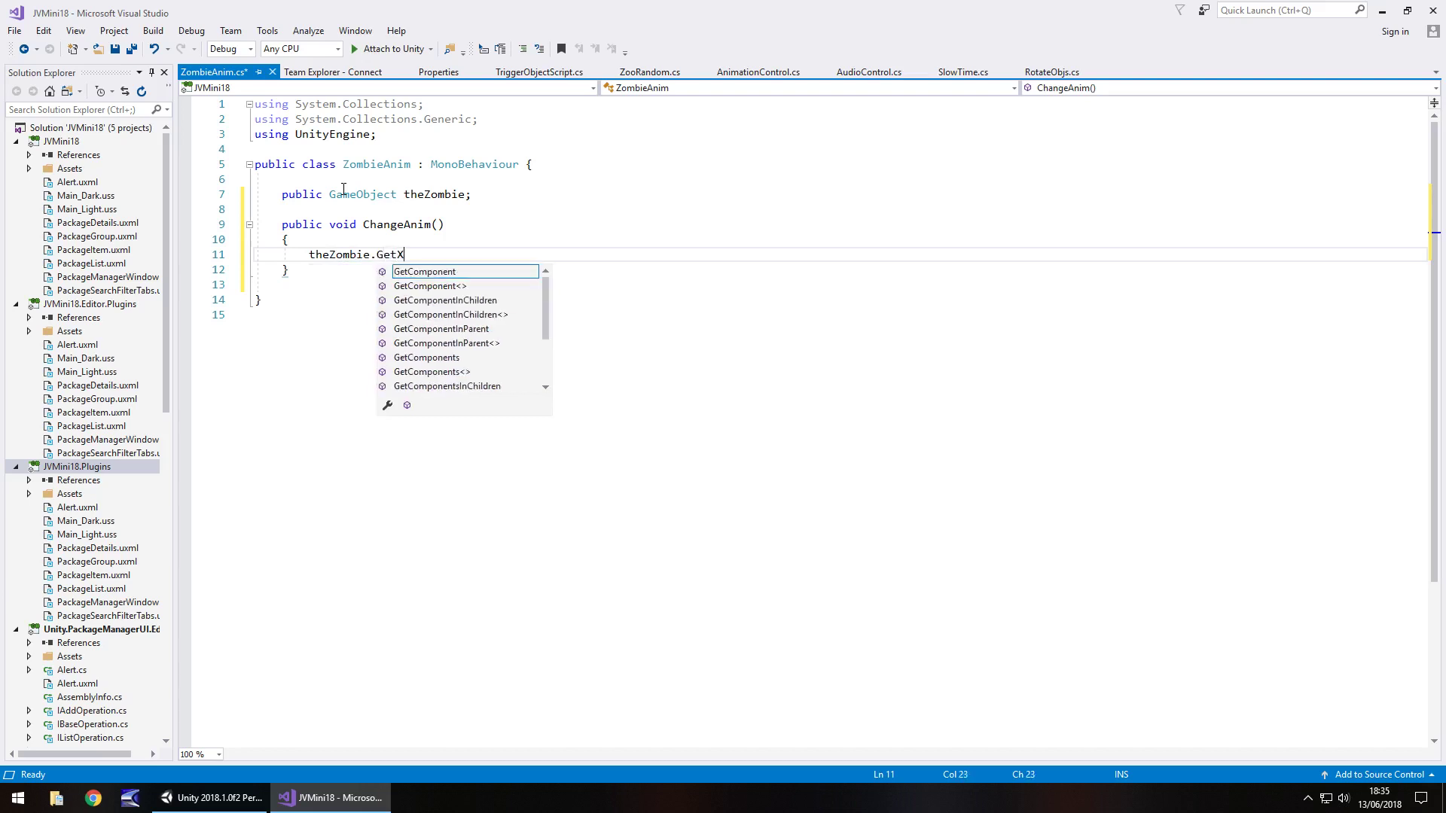
pyautogui.write('Component')
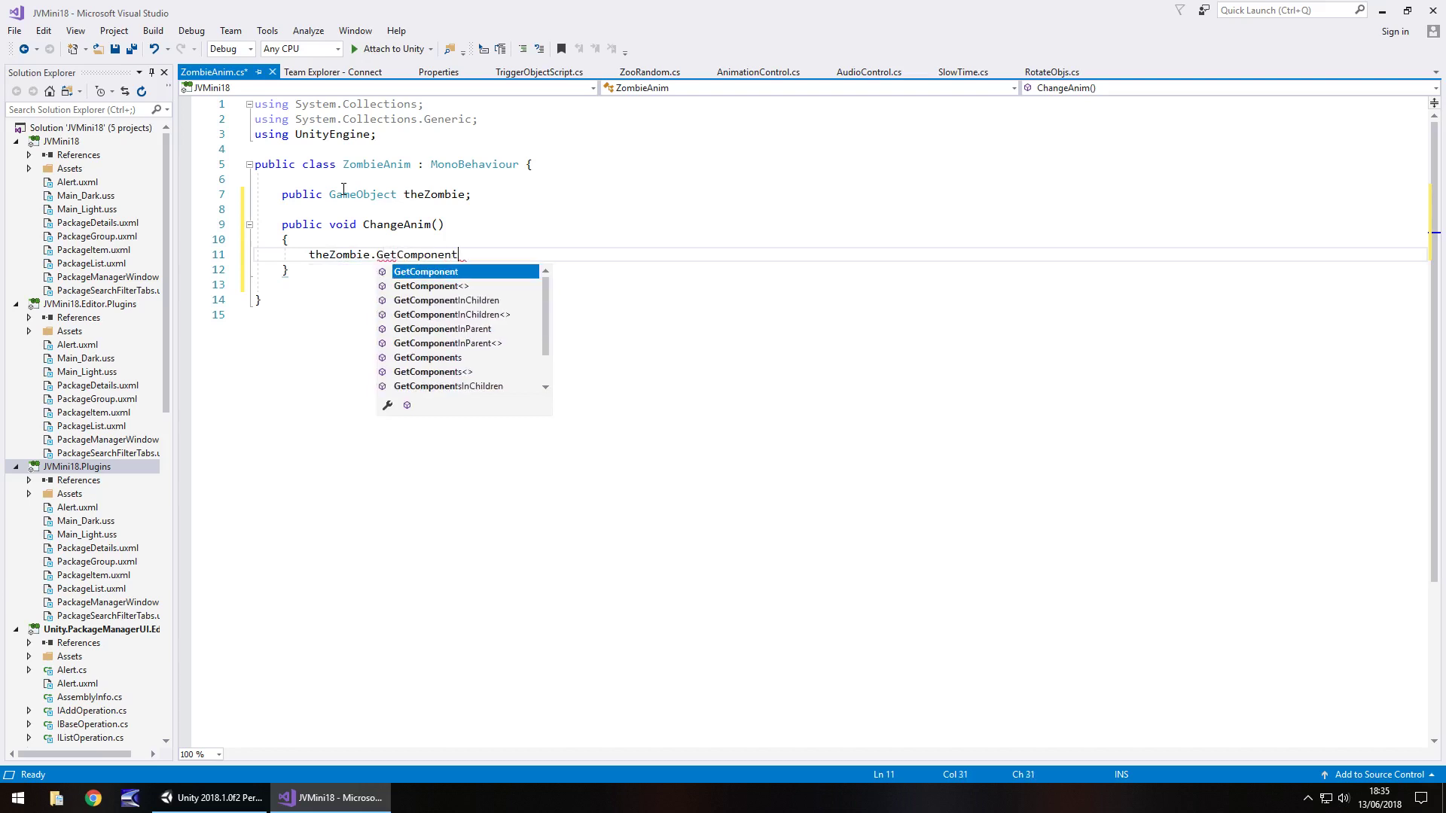
pyautogui.write('<Animation>')
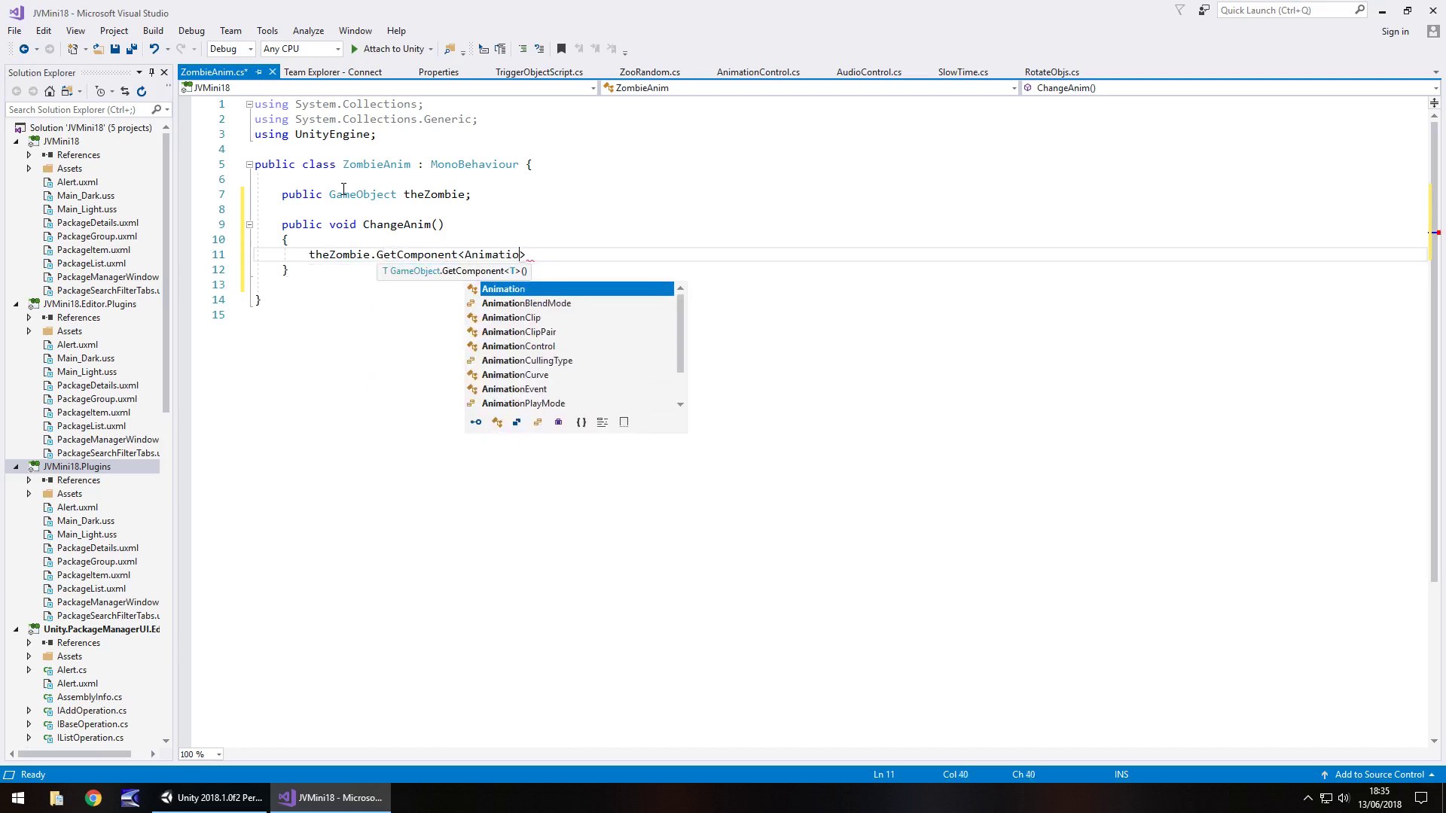
pyautogui.write('().')
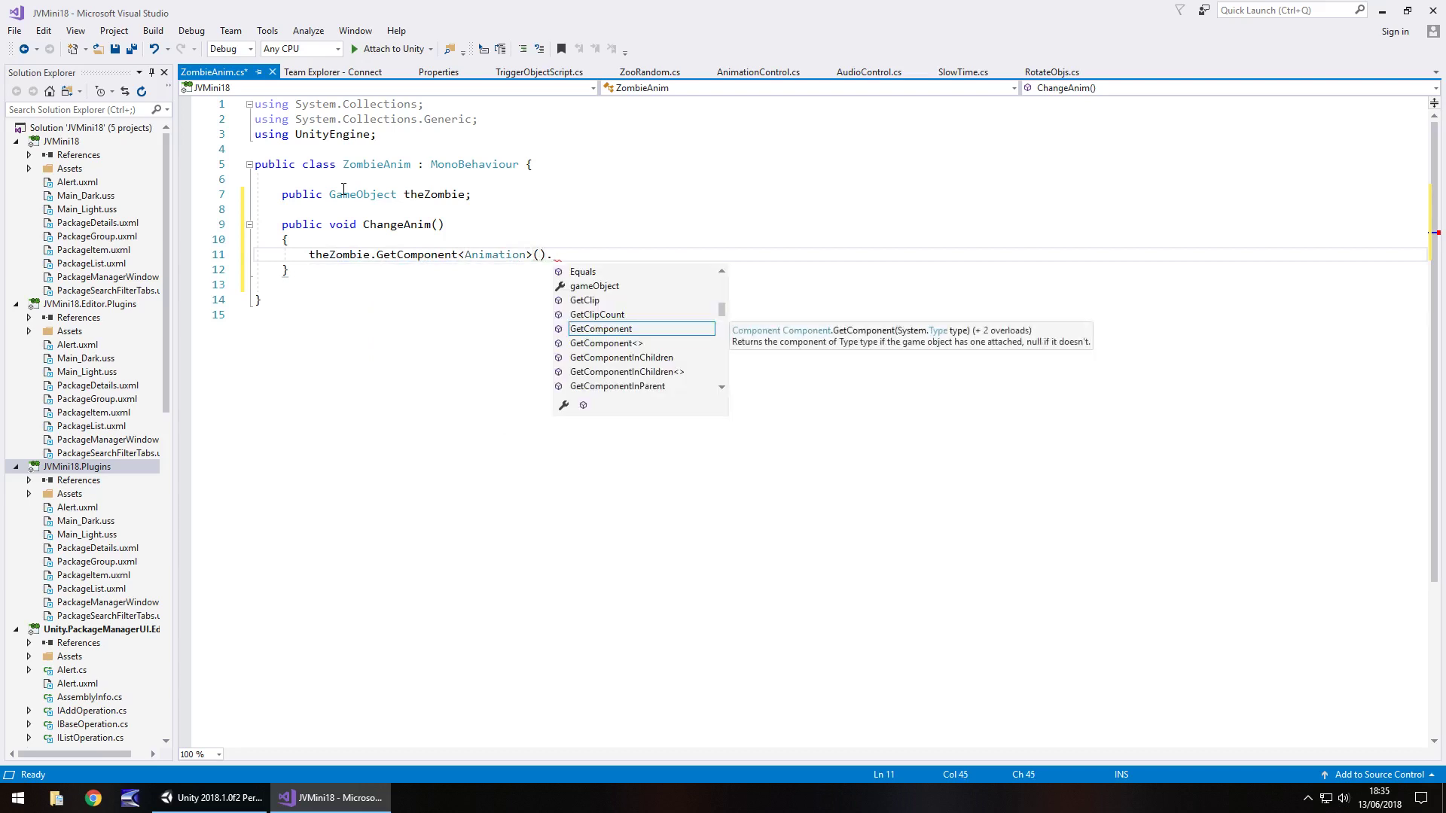
pyautogui.write('Play("')
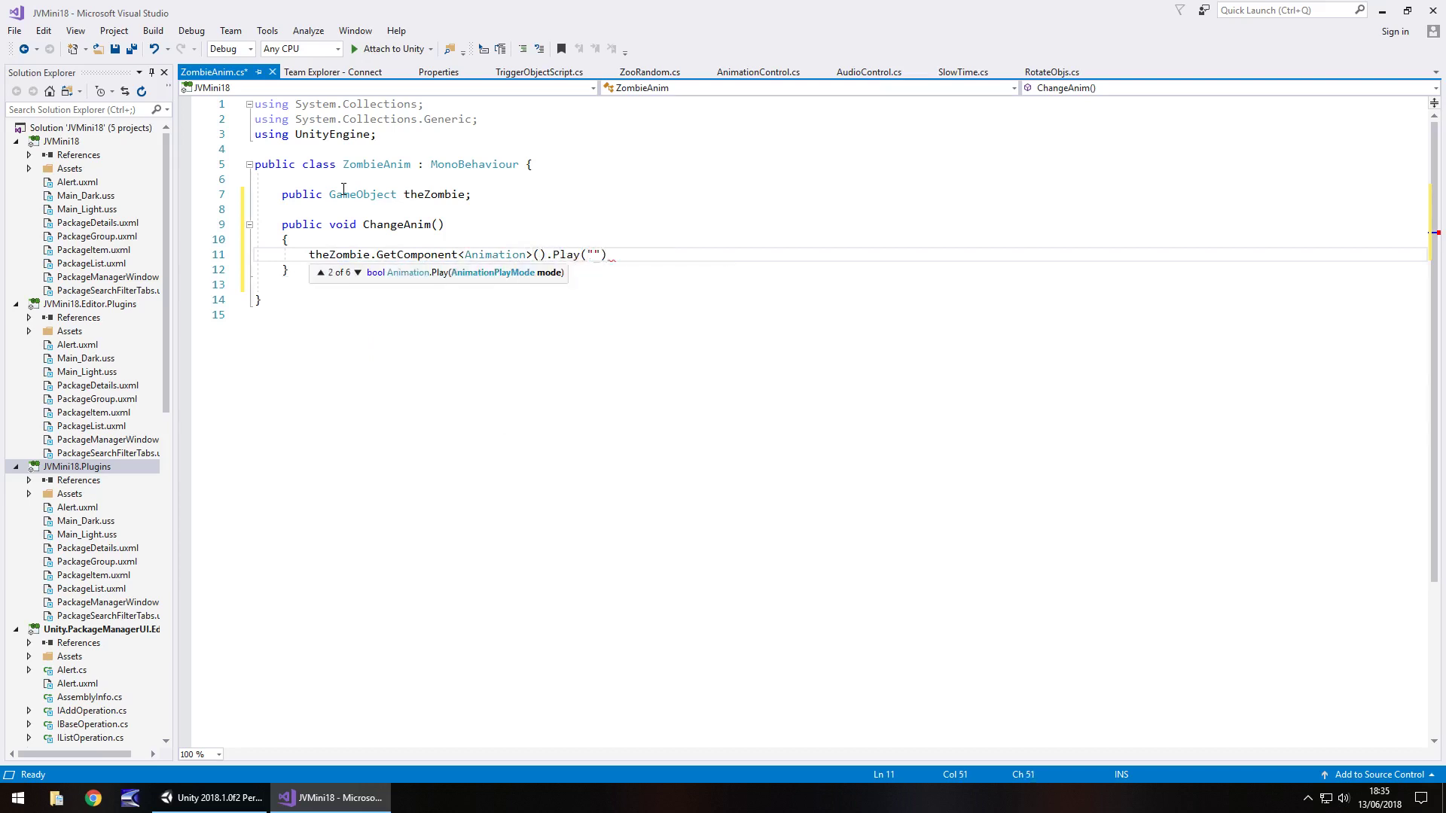
pyautogui.write('attack");')
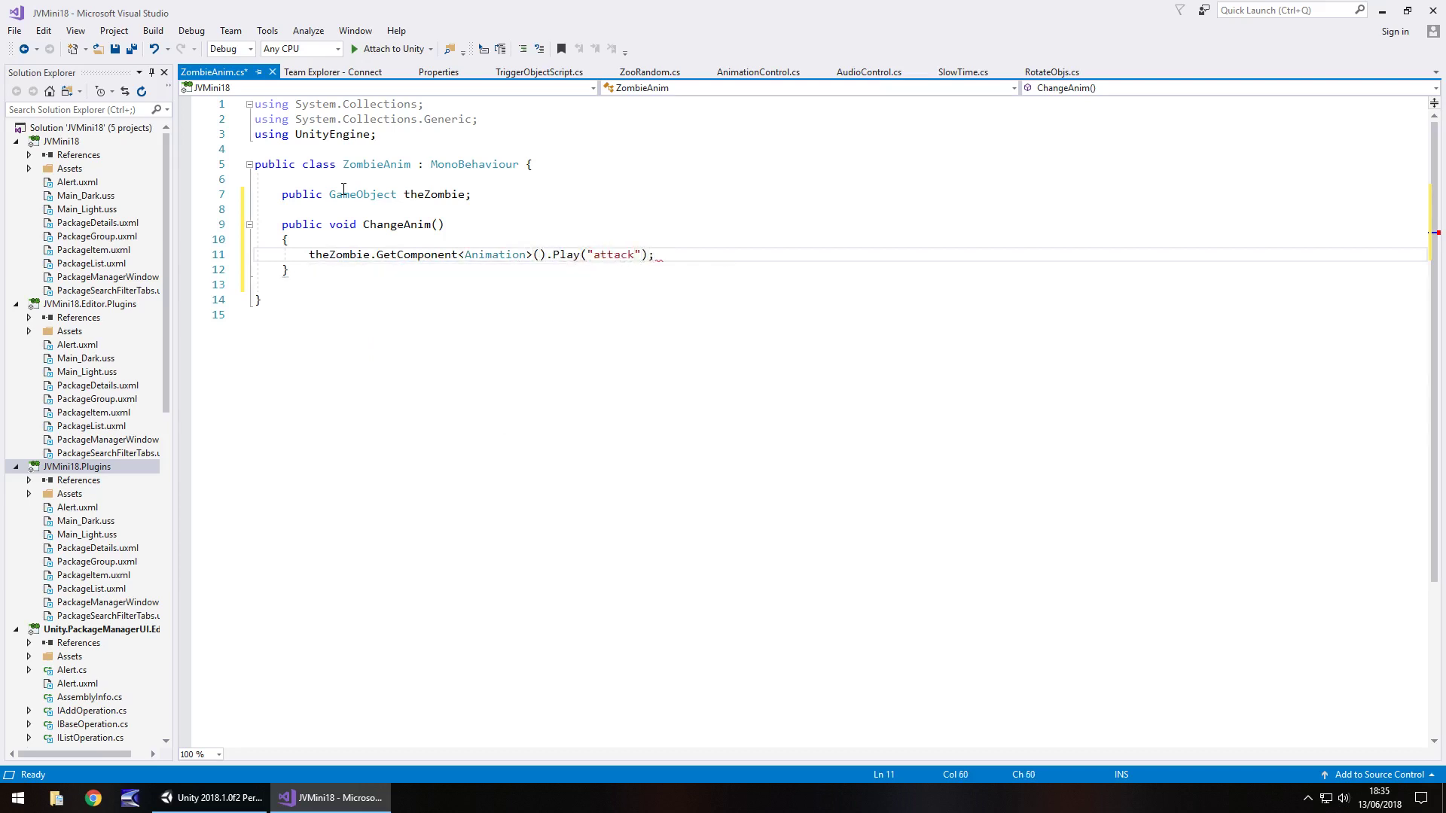
pyautogui.hotkey('ctrl', 's')
# Give the Zombie's Animation component 2 slots and place the attack clip in Element 1.
pyautogui.click(211, 798)
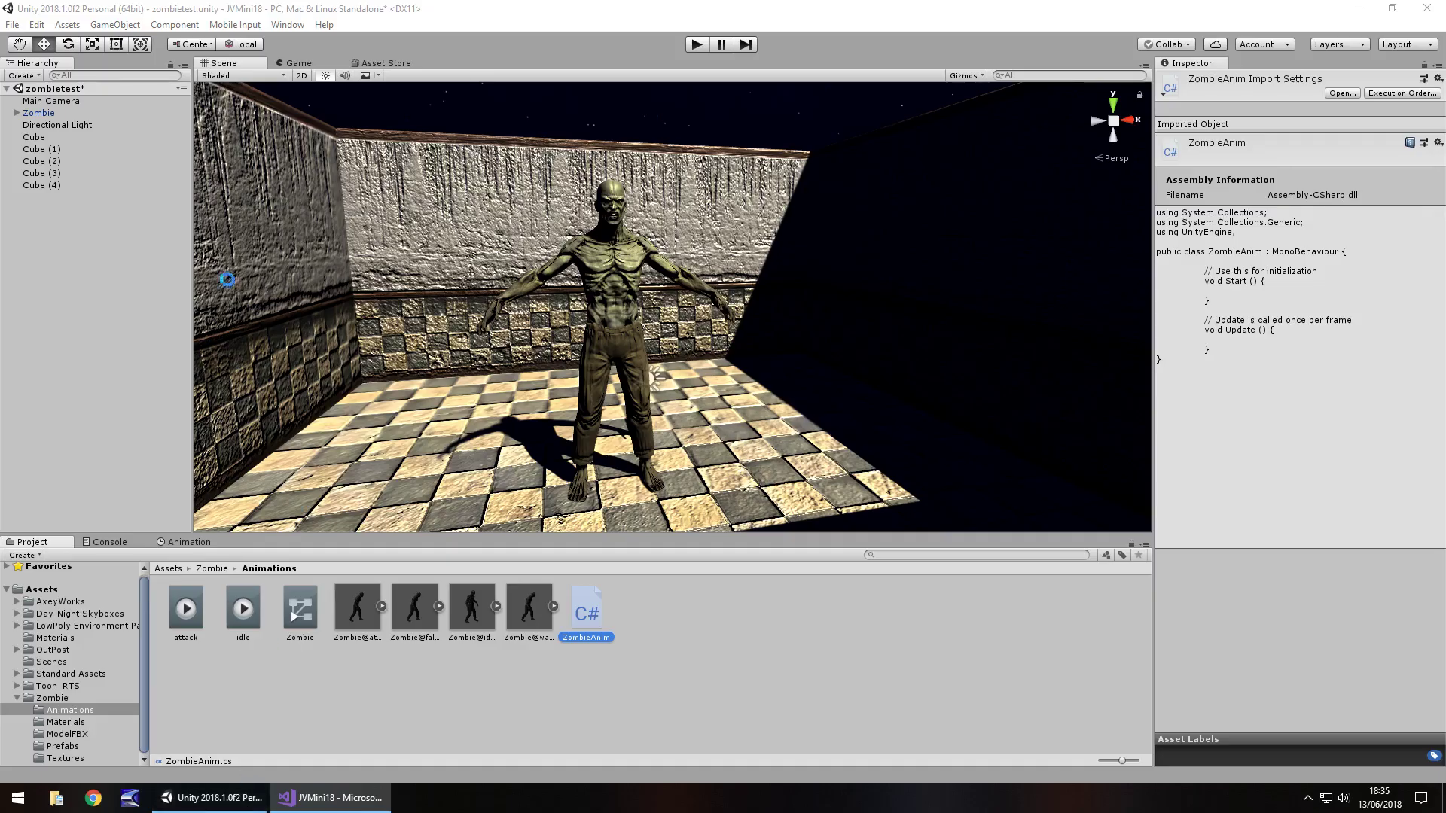
pyautogui.click(623, 210)
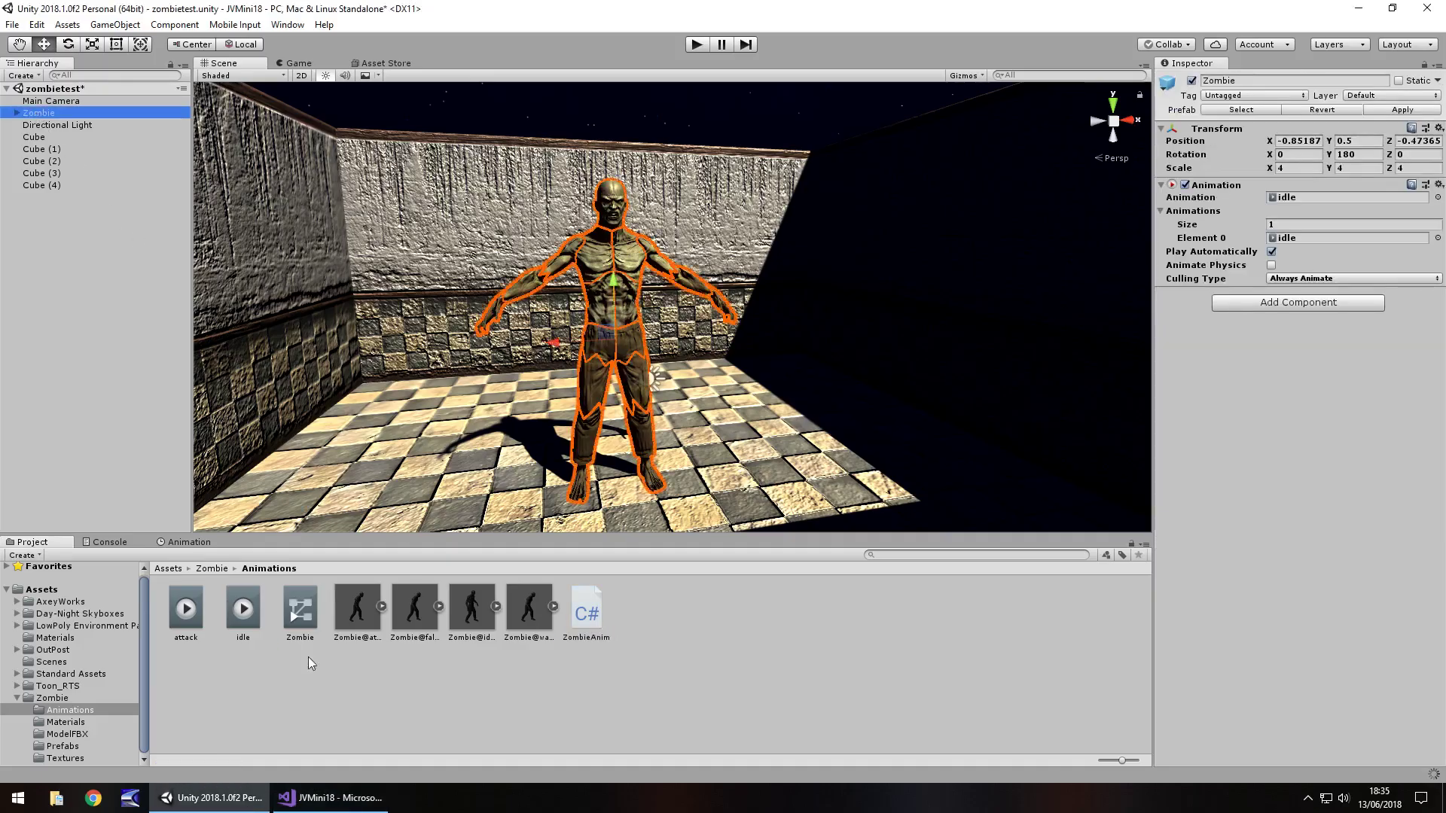
pyautogui.click(1284, 224)
pyautogui.write('2')
pyautogui.press('Return')
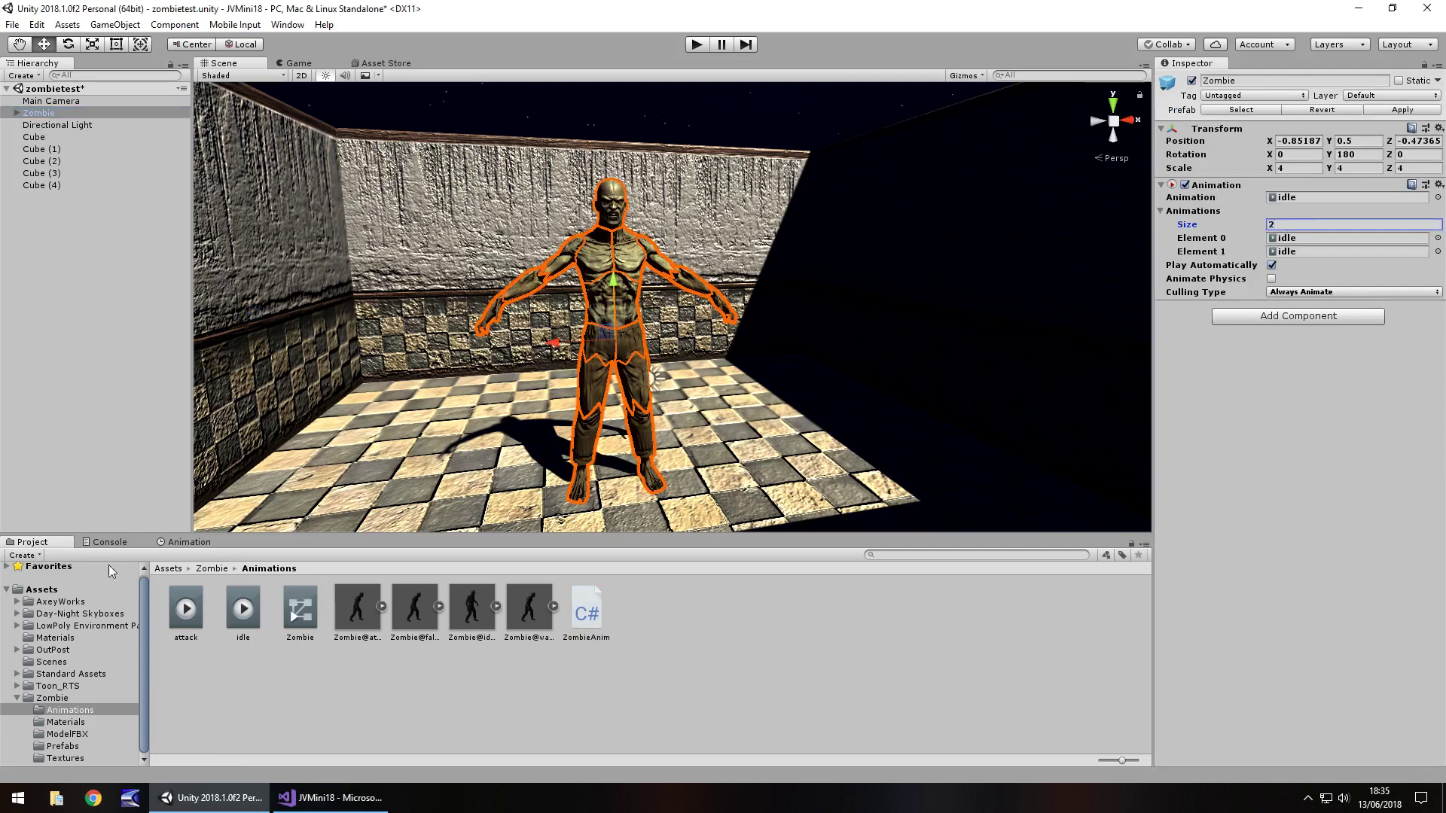
pyautogui.moveTo(185, 608); pyautogui.dragTo(1319, 253)
# Create a UI Button and centre it horizontally with Pos X 0.
pyautogui.click(134, 27)
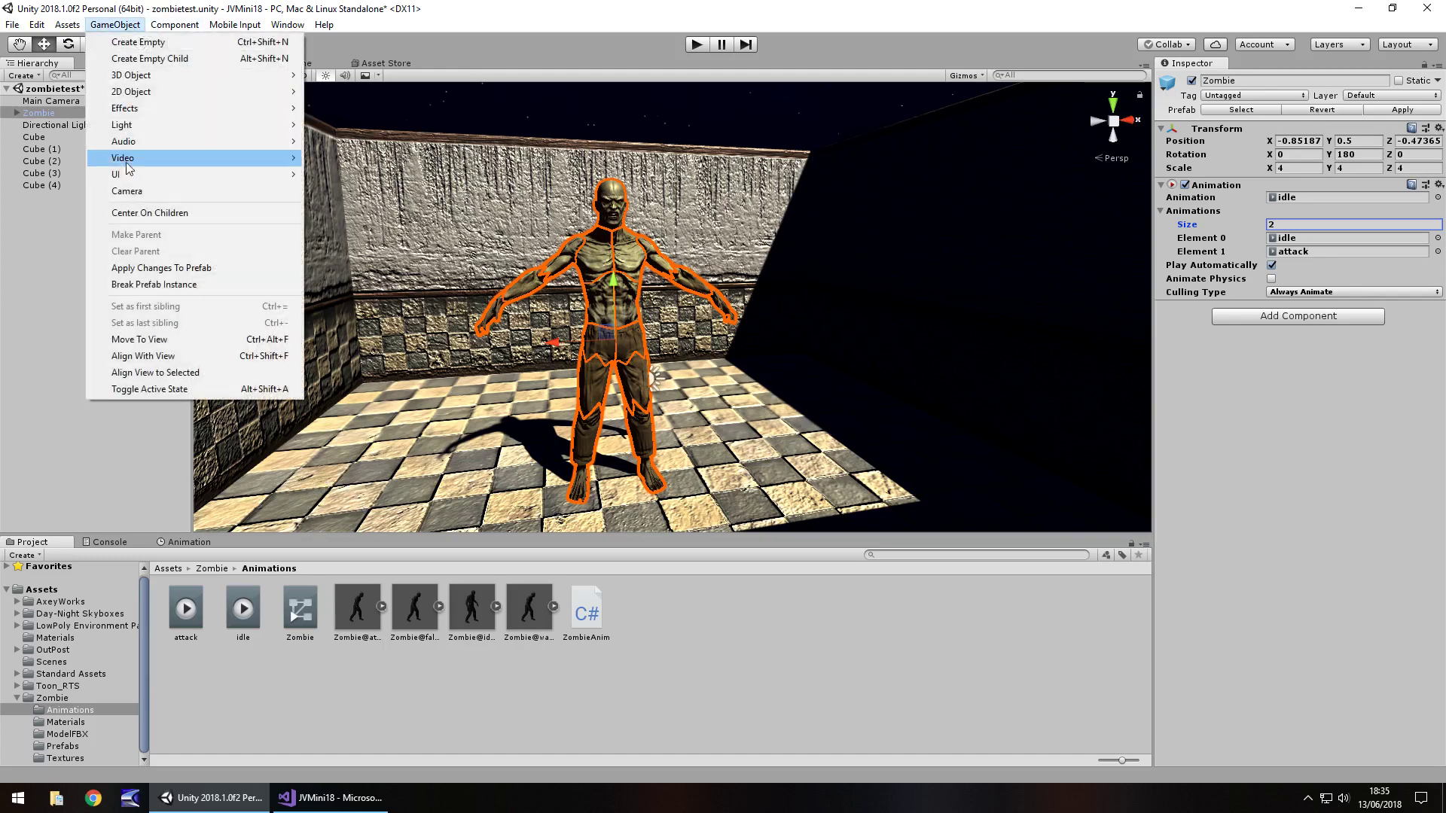
pyautogui.moveTo(128, 175)
pyautogui.click(361, 228)
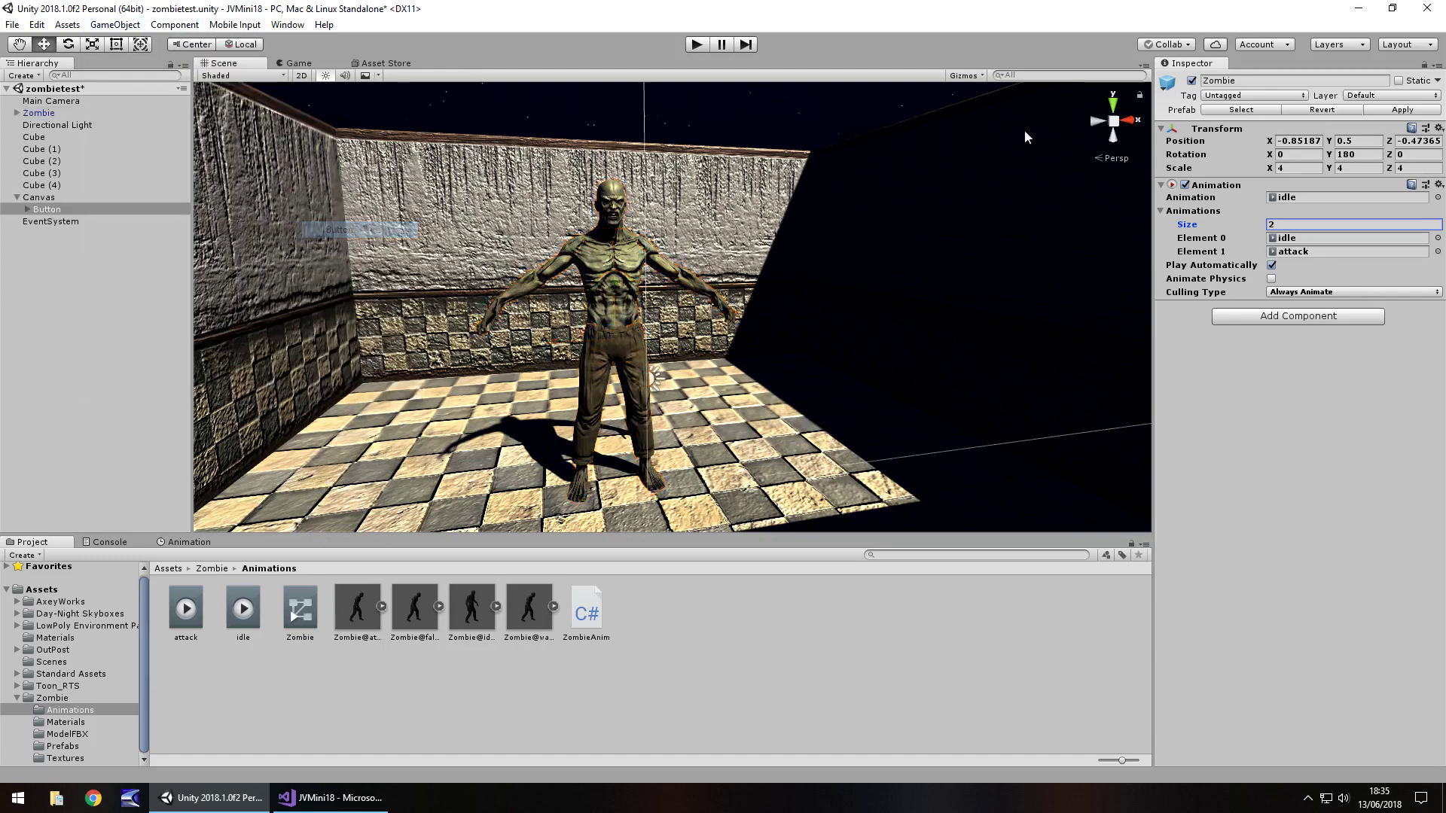
pyautogui.click(1292, 139)
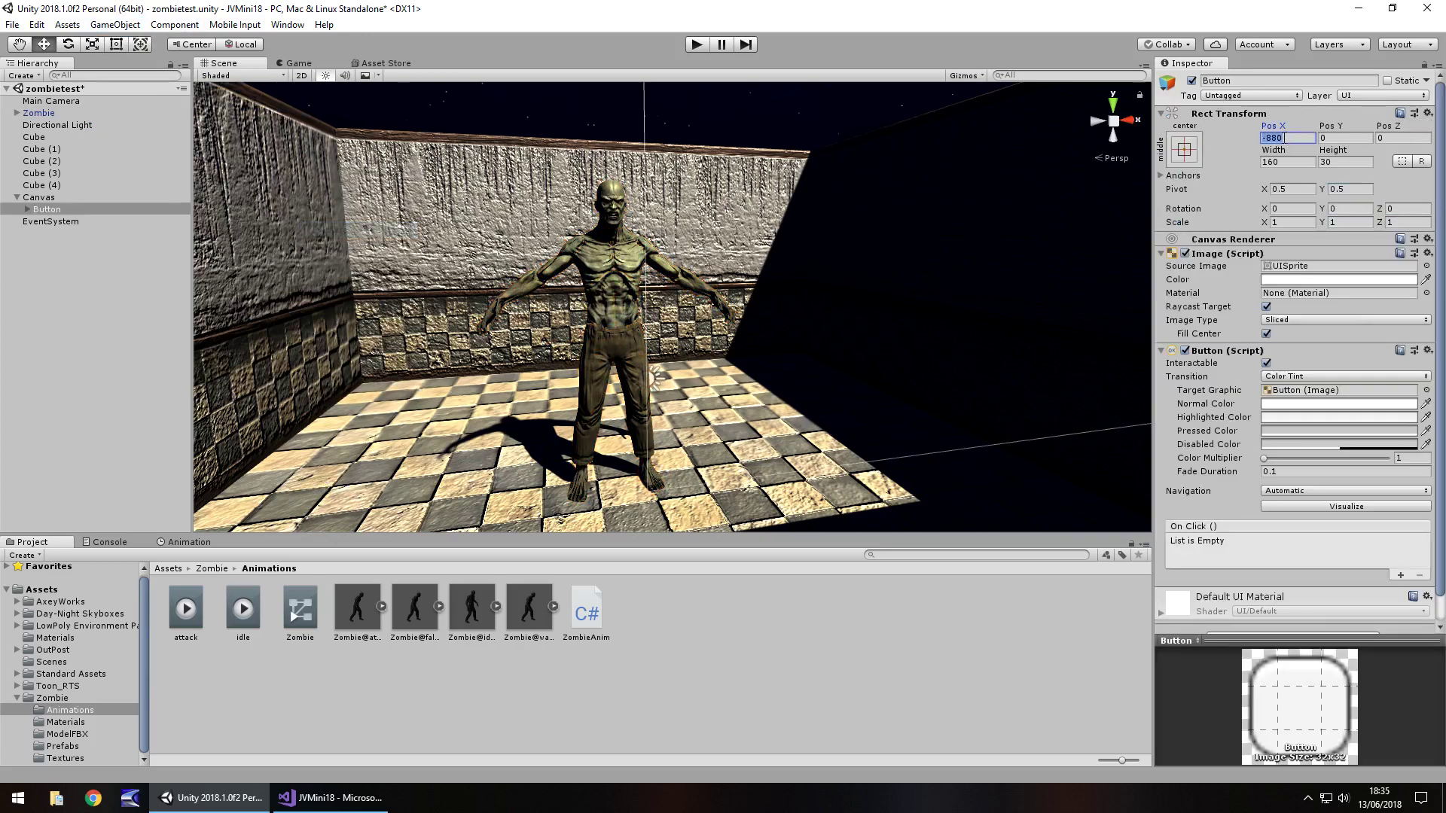
pyautogui.write('0')
# Attach ZombieAnim to Main Camera and make the button's On Click call ZombieAnim.ChangeAnim.
pyautogui.moveTo(591, 619); pyautogui.dragTo(567, 268)
pyautogui.click(1400, 575)
pyautogui.moveTo(50, 101); pyautogui.dragTo(1202, 556)
pyautogui.click(1263, 543)
pyautogui.moveTo(1303, 666)
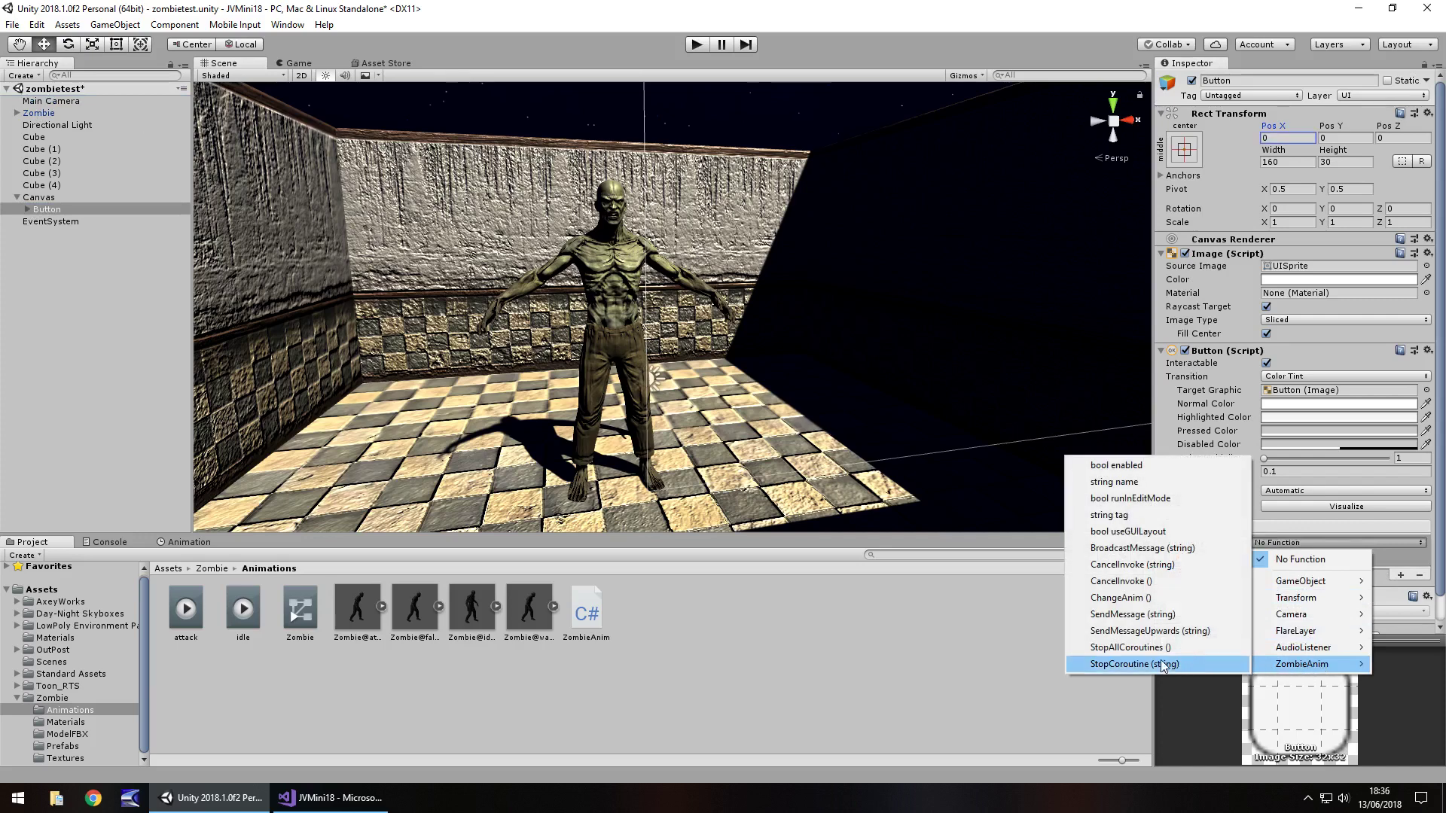
pyautogui.click(1122, 598)
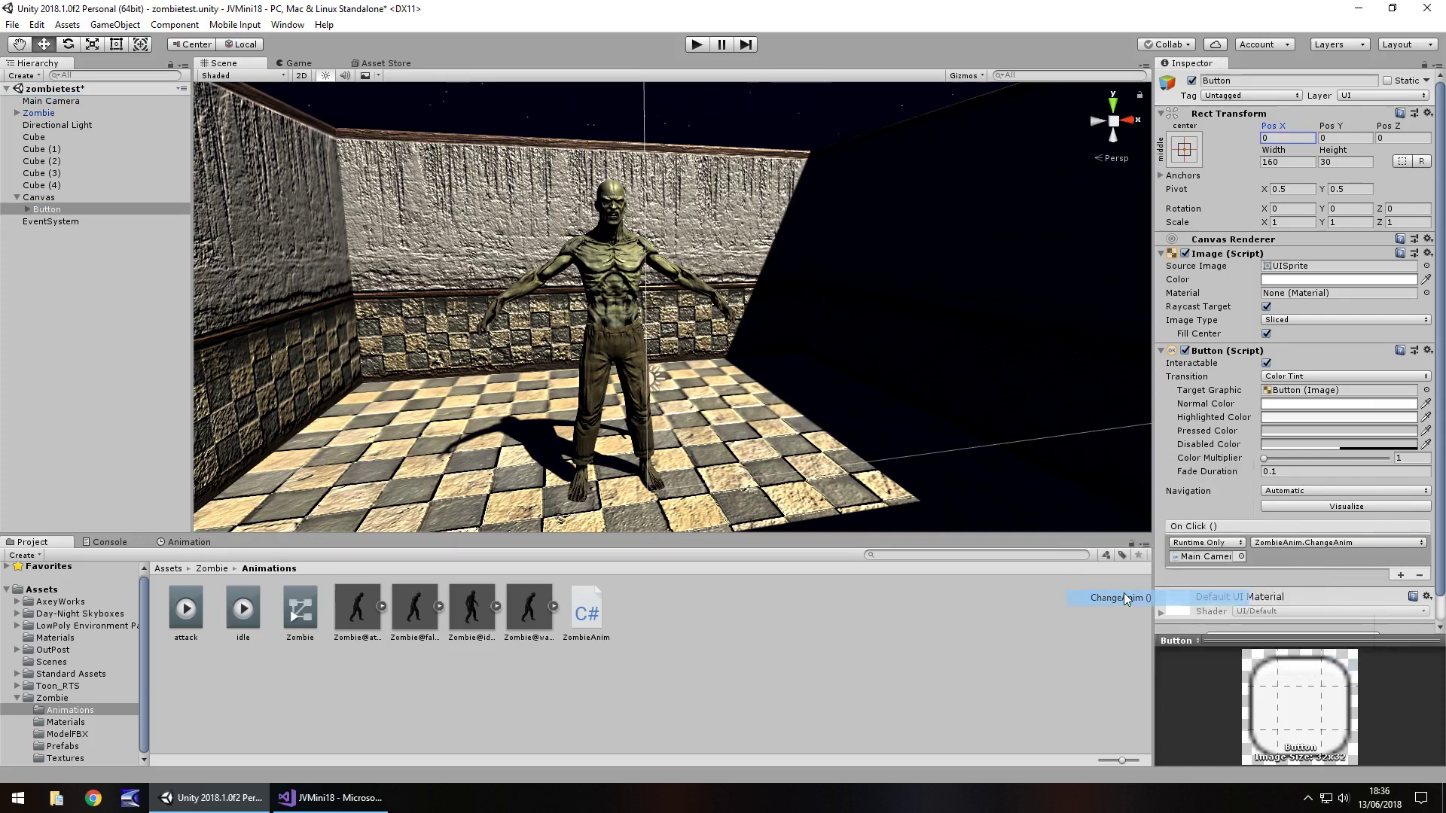
# Test the game in play mode by pressing the button twice, then stop it.
pyautogui.click(697, 45)
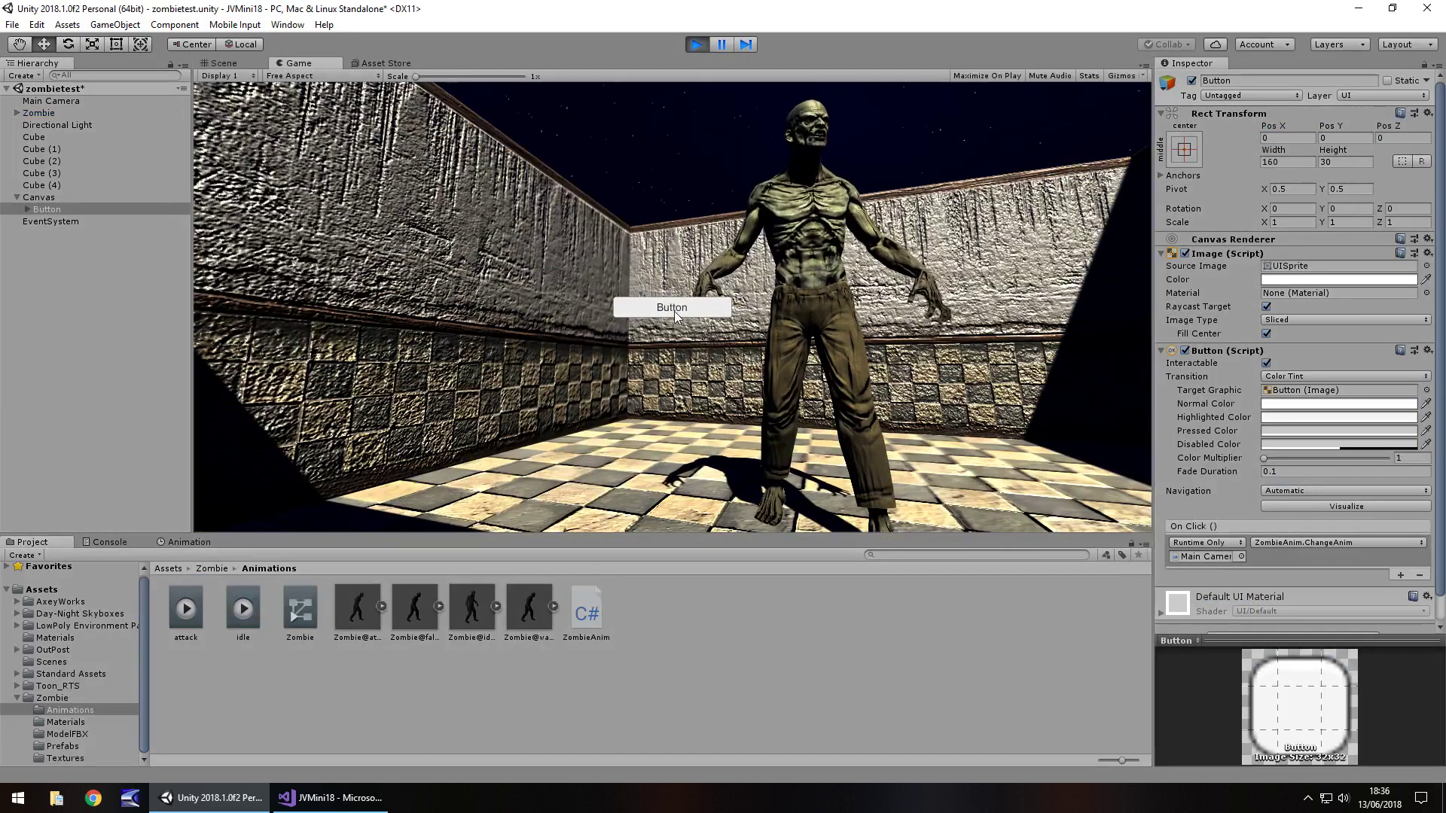
pyautogui.click(671, 309)
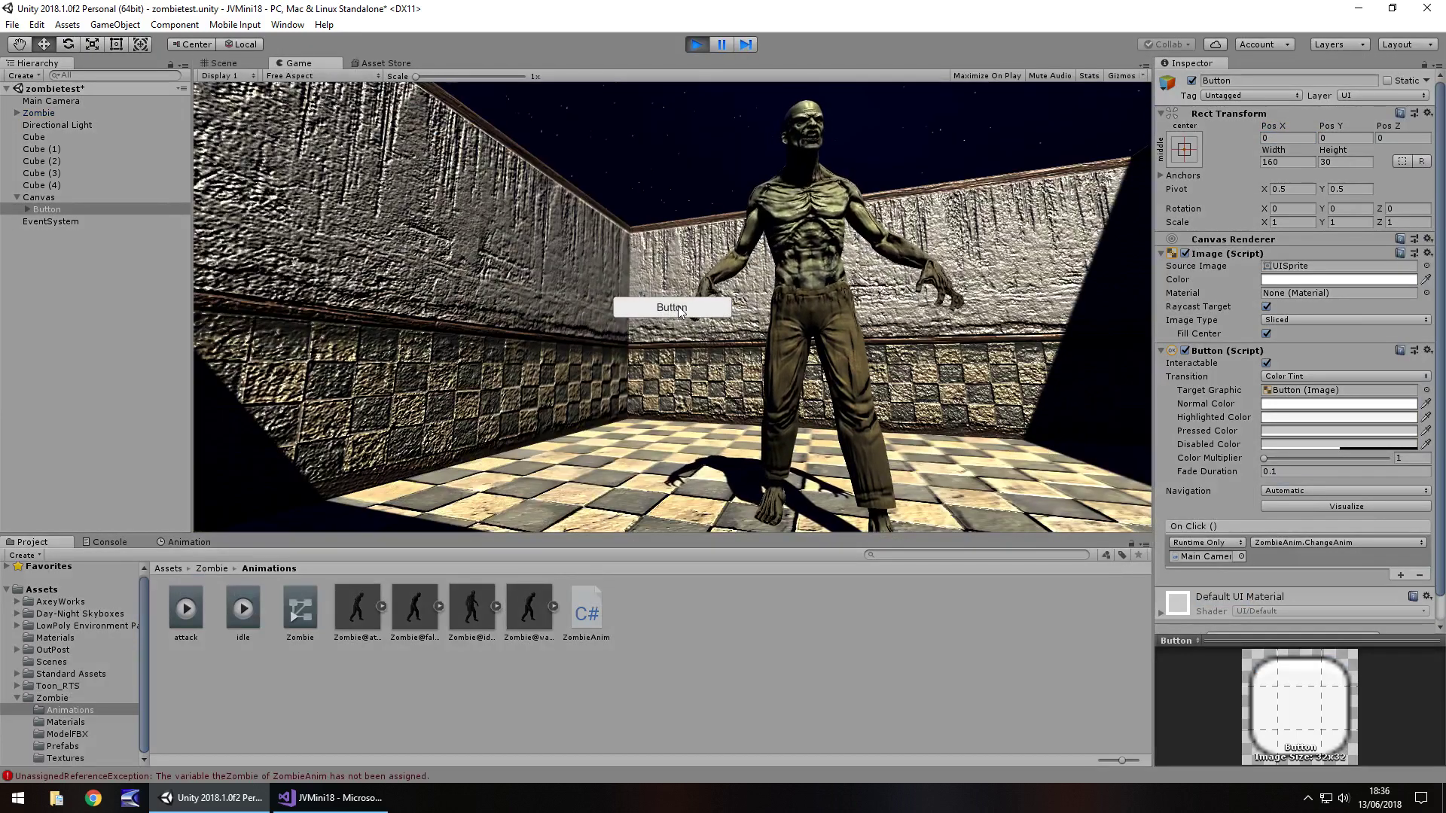
pyautogui.click(682, 311)
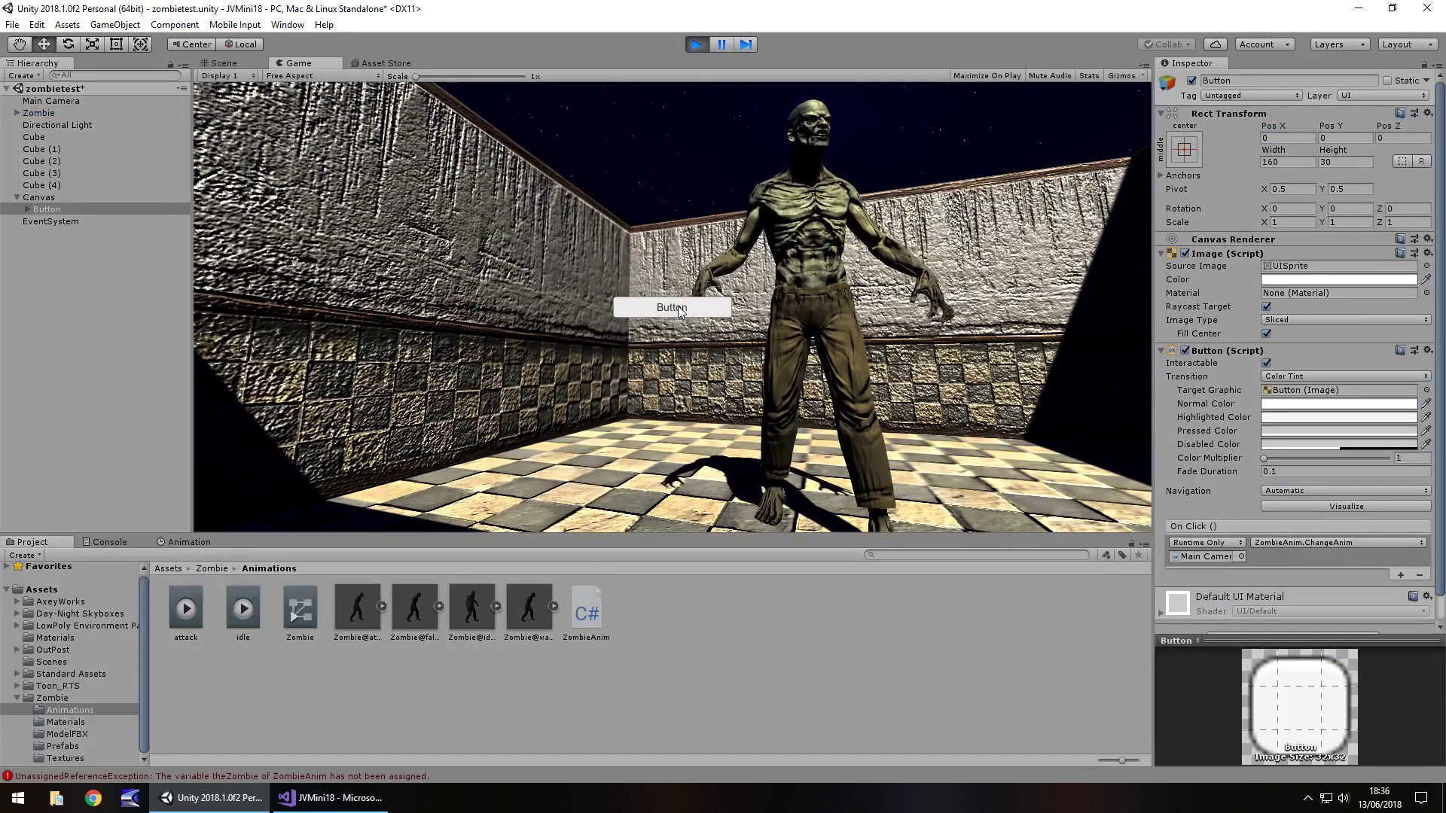
pyautogui.click(697, 45)
# Assign Zombie to Main Camera's The Zombie field and replay the game to test the attack.
pyautogui.click(50, 100)
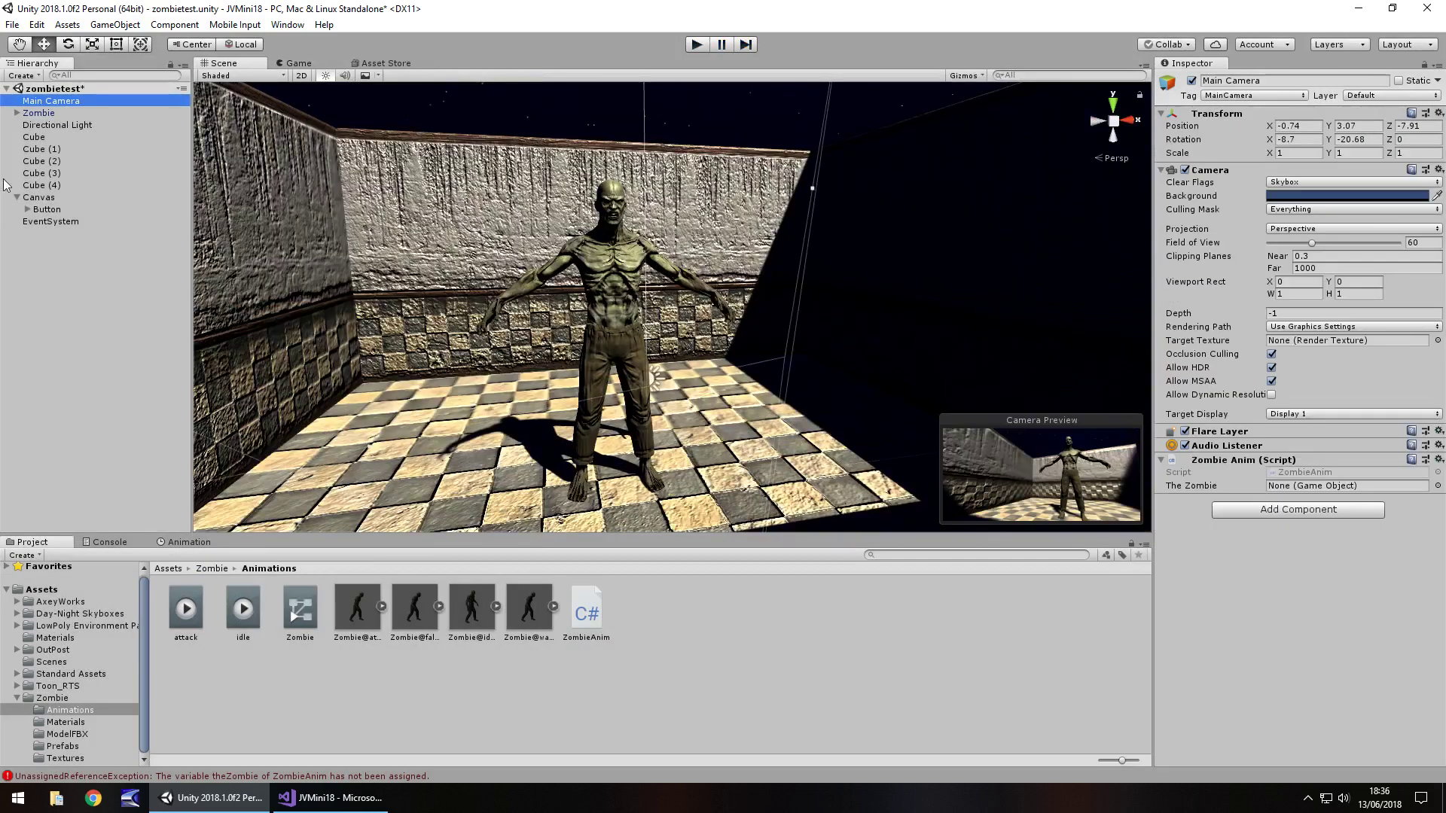
pyautogui.moveTo(43, 113); pyautogui.dragTo(1327, 486)
pyautogui.click(697, 45)
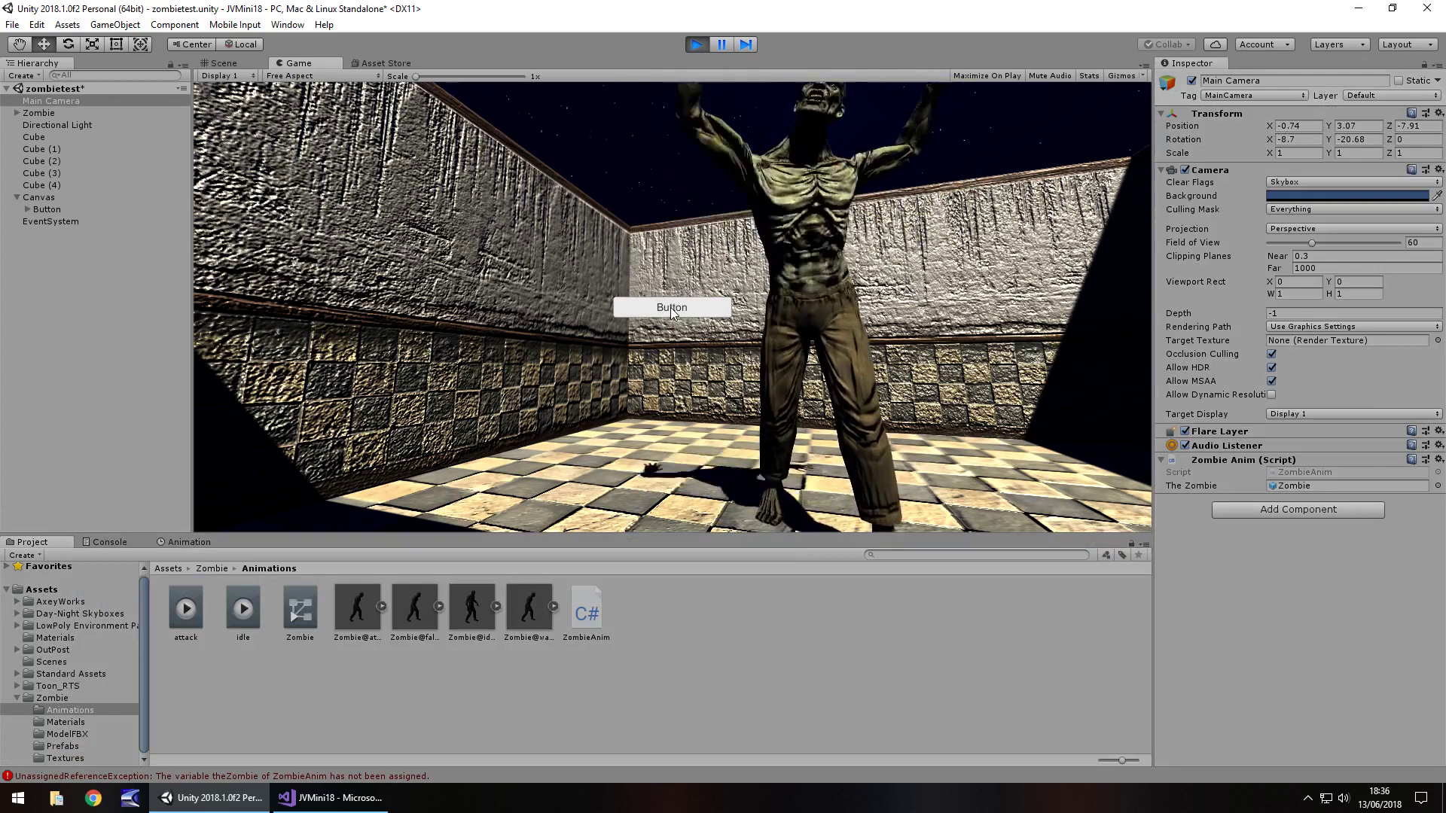
pyautogui.hotkey('ctrl', 'p')
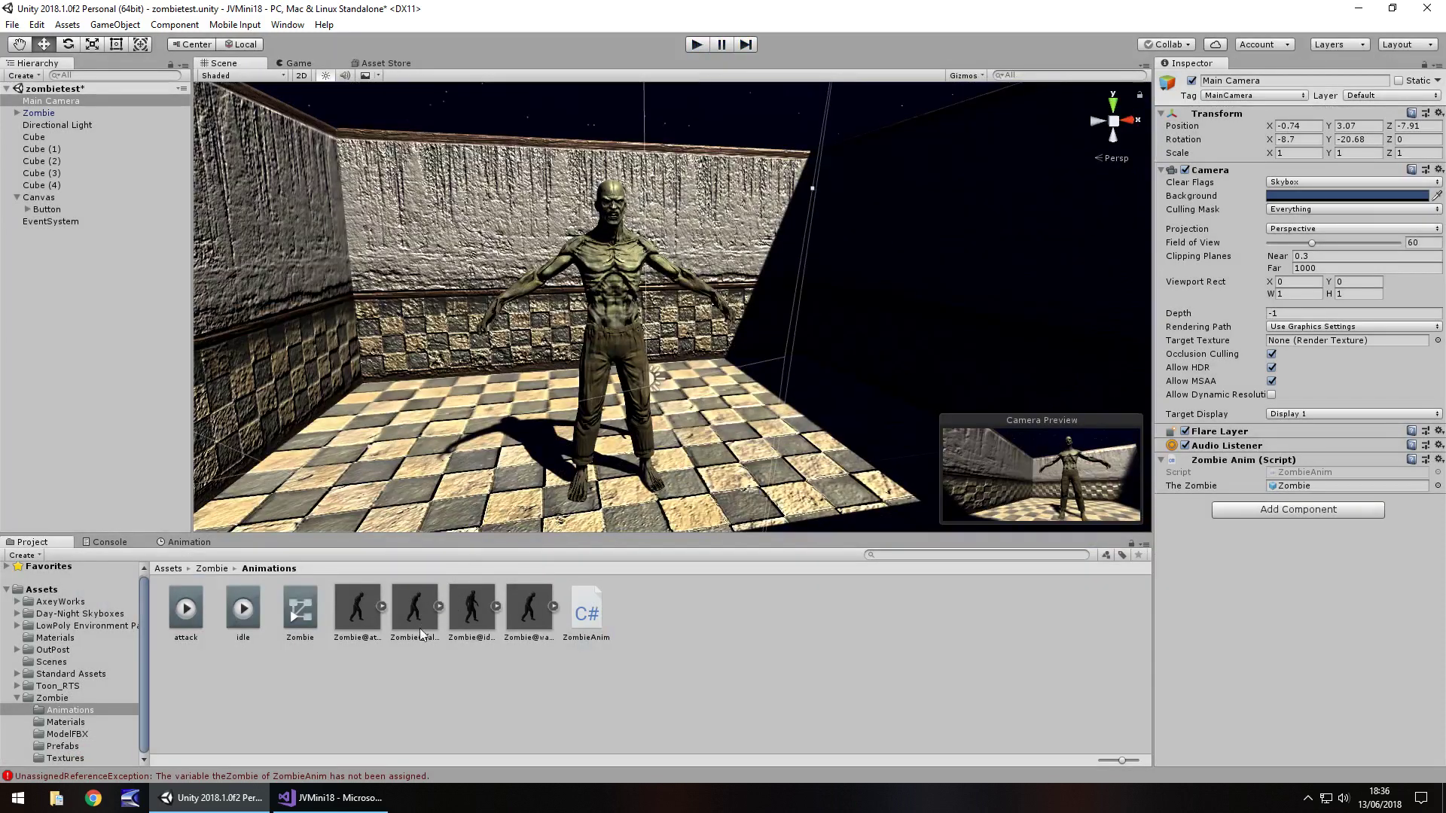
pyautogui.click(535, 617)
pyautogui.click(414, 616)
pyautogui.click(359, 617)
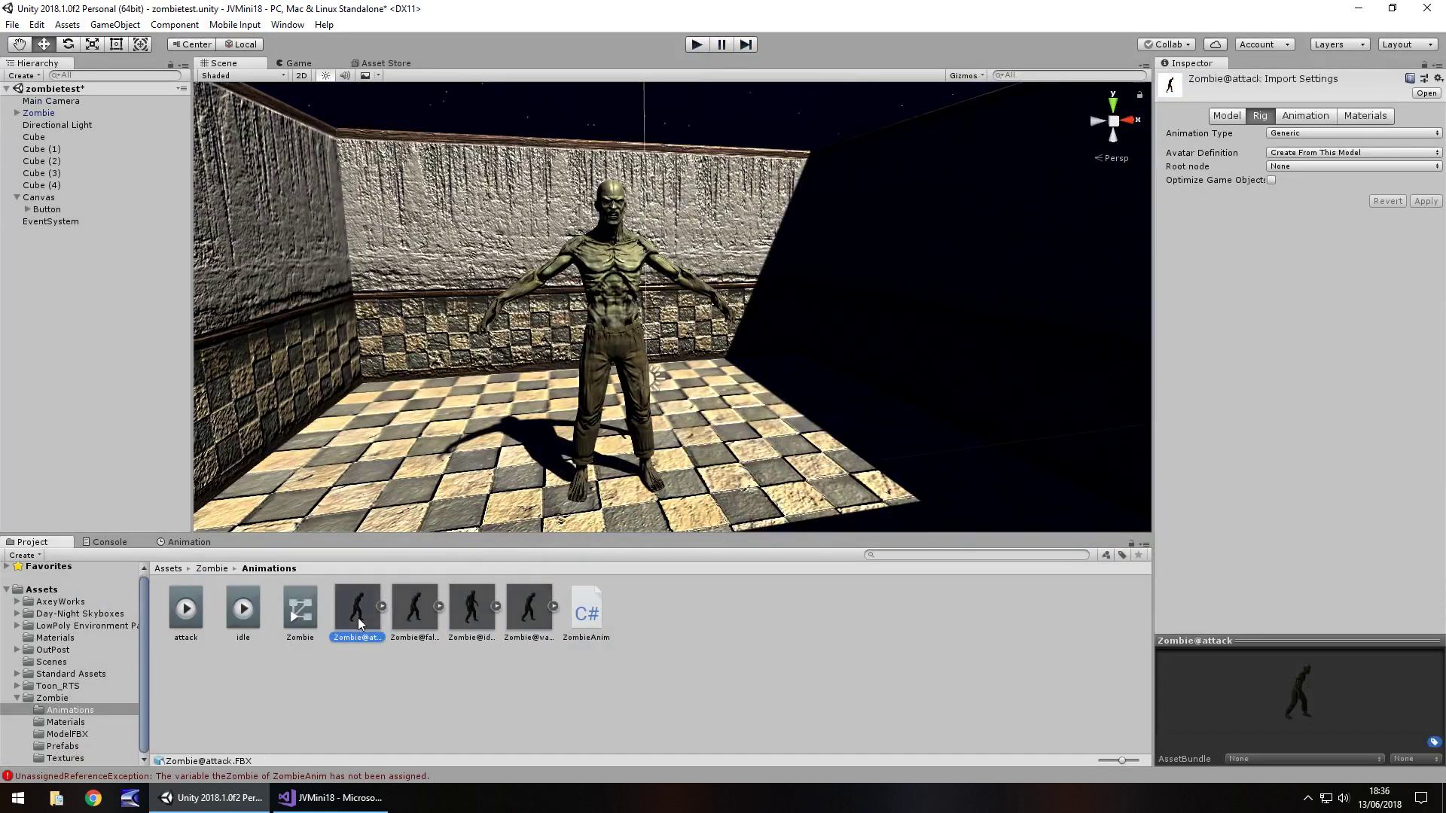
pyautogui.click(309, 692)
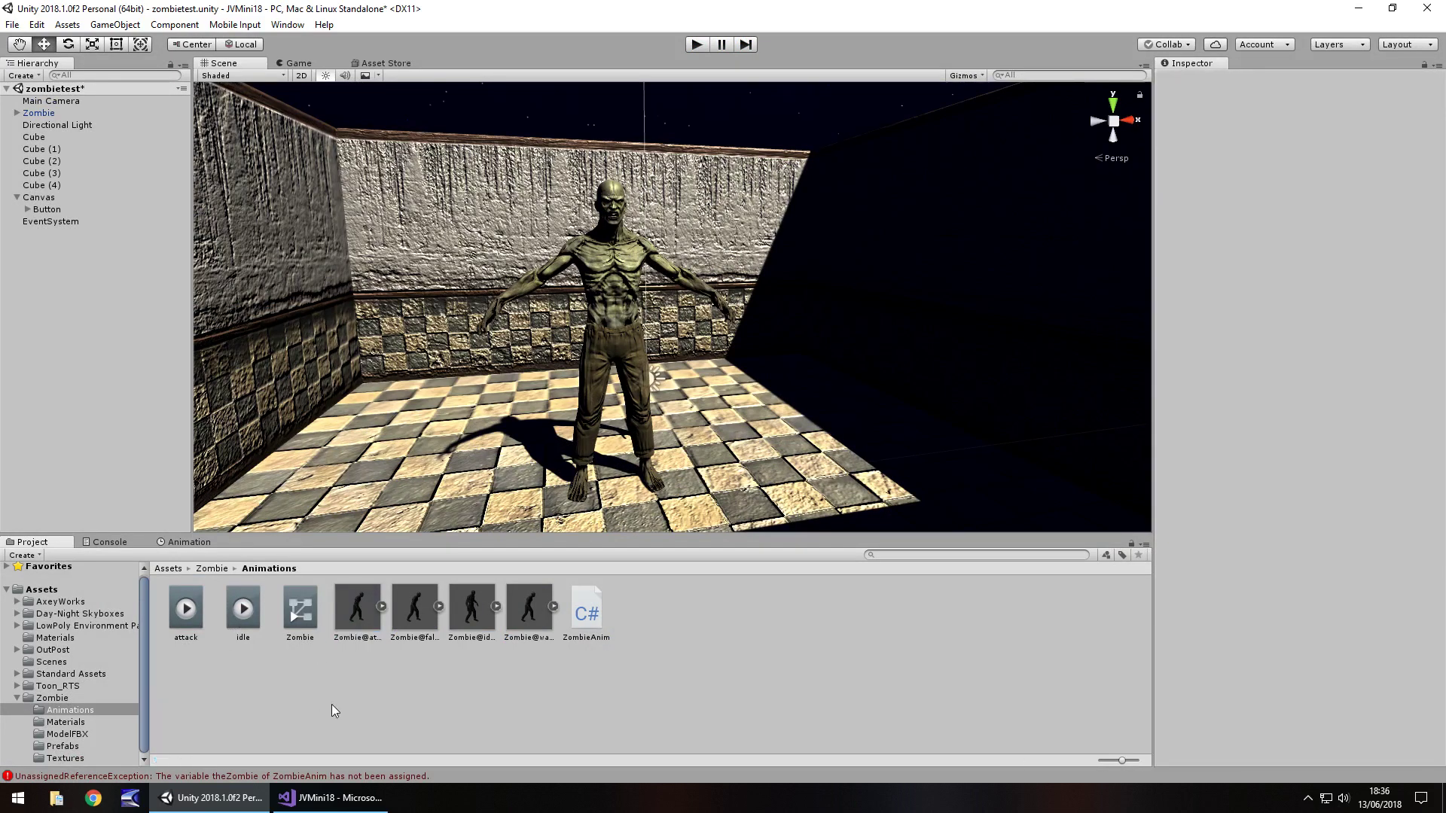